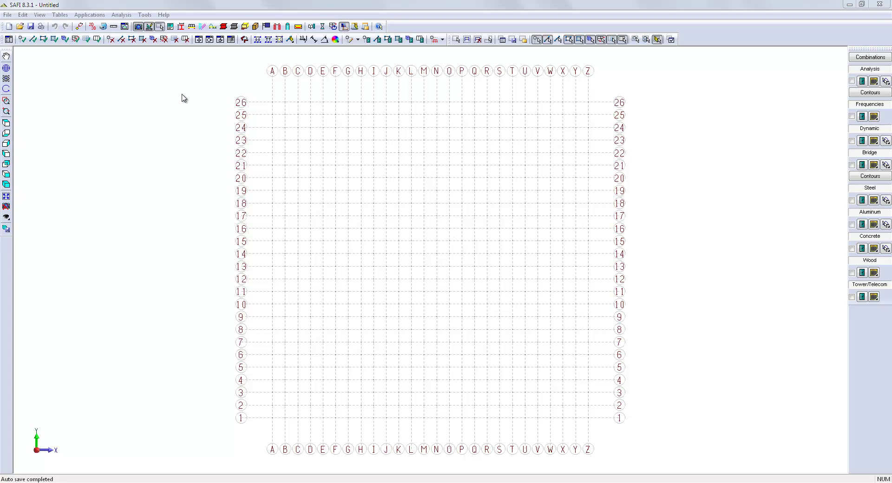
Switch the General Options analysis mode to 3D and confirm
click(92, 28)
click(467, 268)
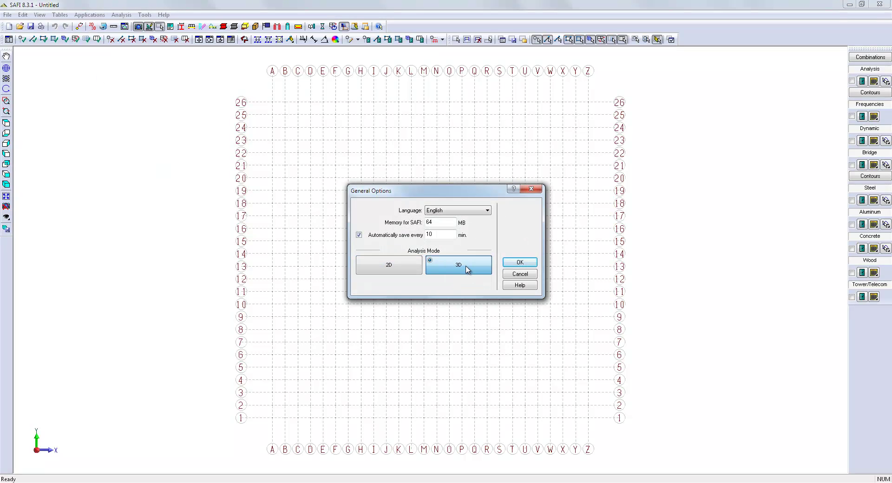
click(520, 263)
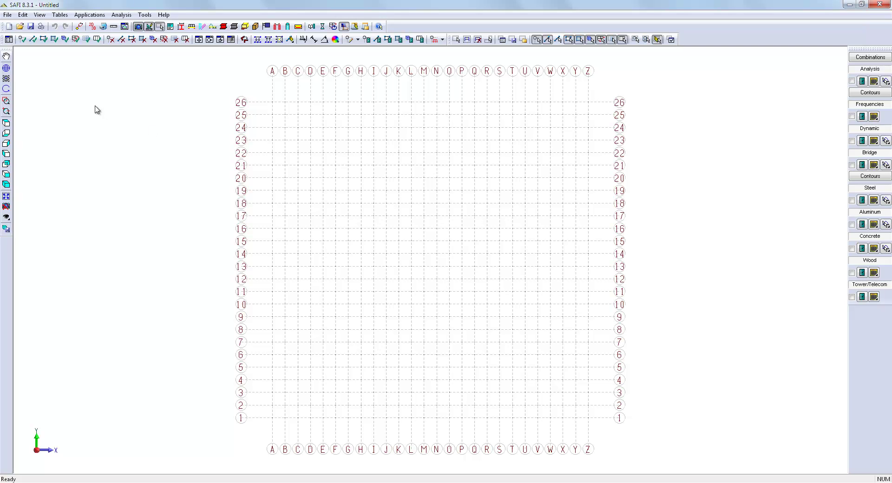
Regenerate the grid as regular X lines A–D and numbered lines spaced 7000 mm
click(8, 40)
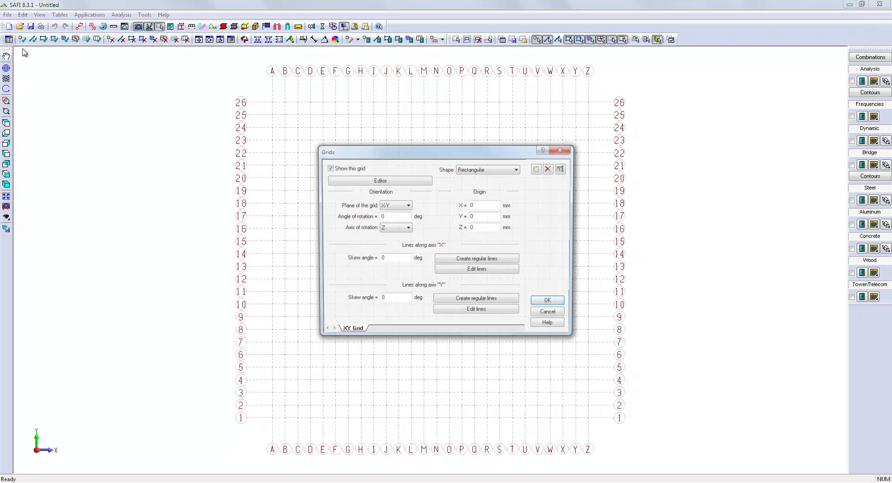
click(488, 261)
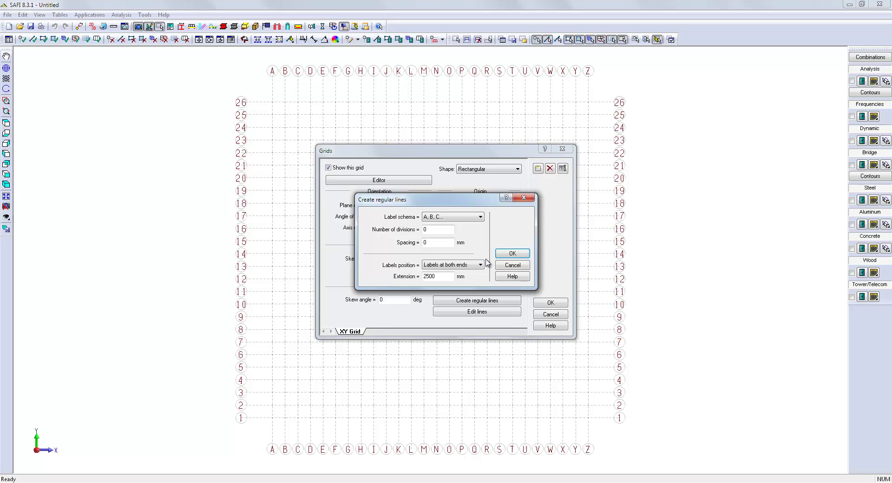
click(436, 230)
key(Tab)
click(512, 253)
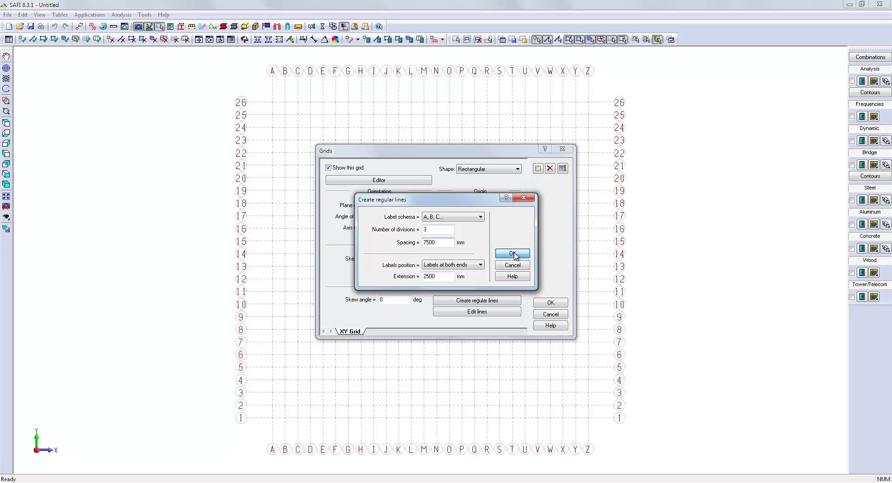
click(479, 300)
key(Tab)
text(7000)
click(511, 253)
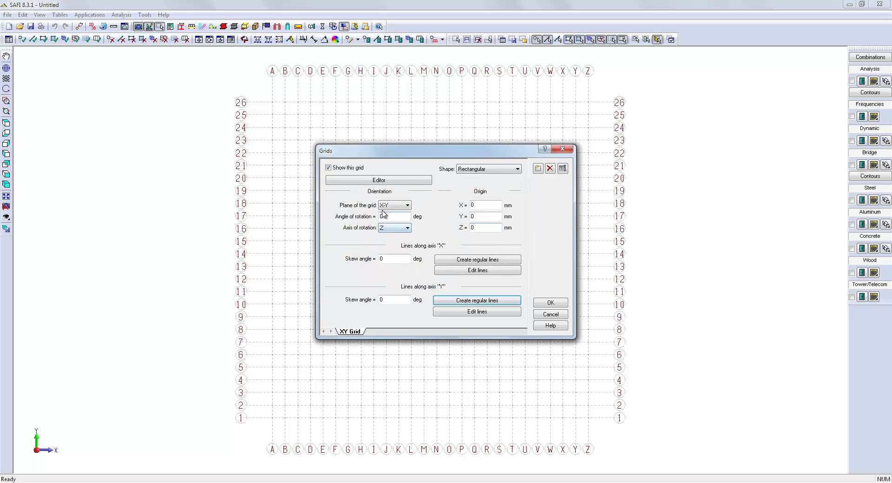
Put the grid in the X-Z plane, rename it Base, and apply it
click(394, 205)
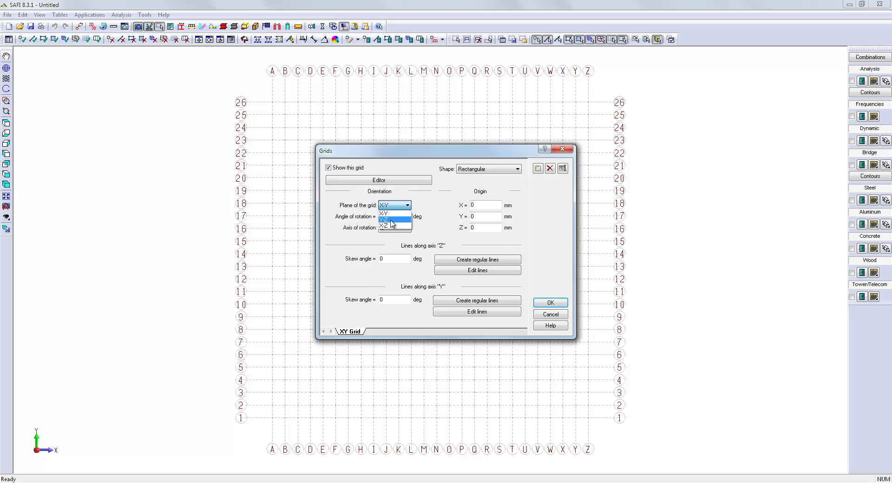
click(390, 226)
click(395, 228)
click(394, 247)
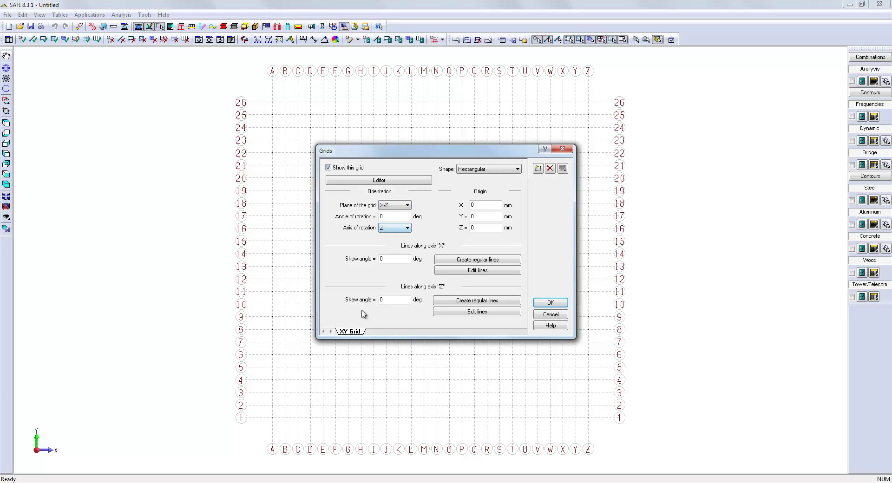
double_click(350, 331)
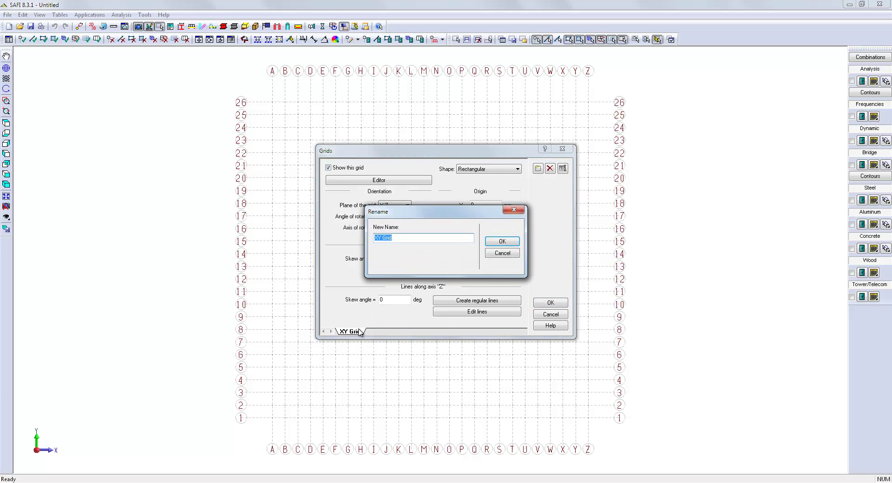
text(Base)
click(502, 241)
click(548, 304)
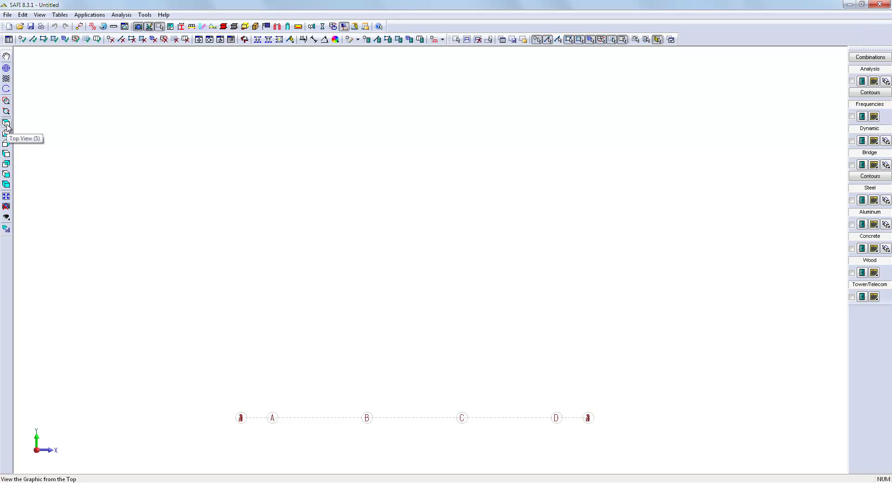
In a fitted top view, window-add joints at all 16 A–D by 1–4 intersections, then view isometric
click(7, 123)
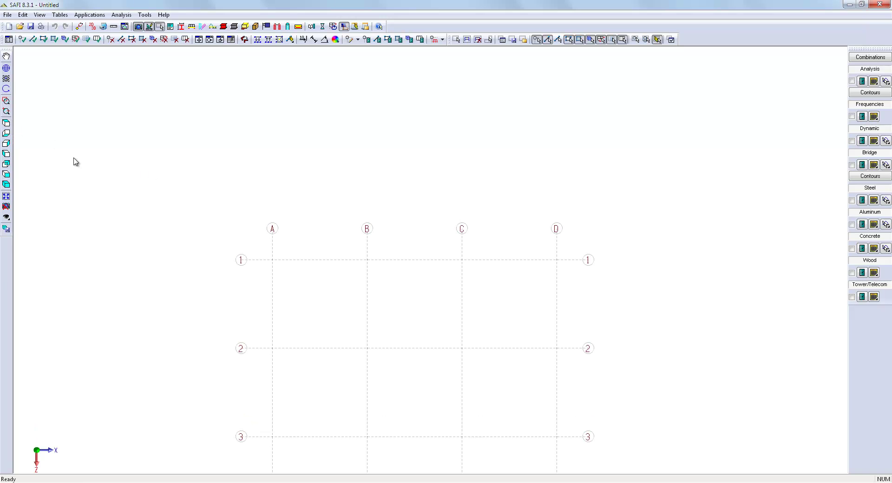
click(6, 195)
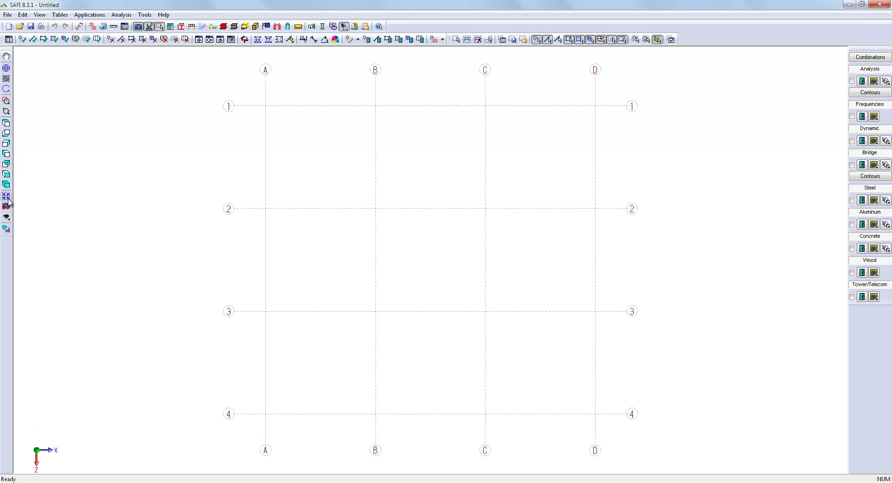
click(22, 42)
drag(229, 86, 618, 432)
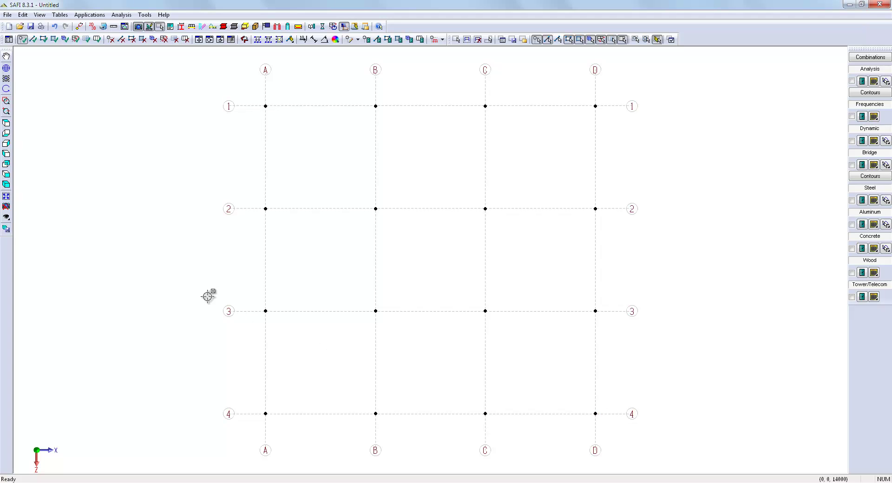
click(7, 185)
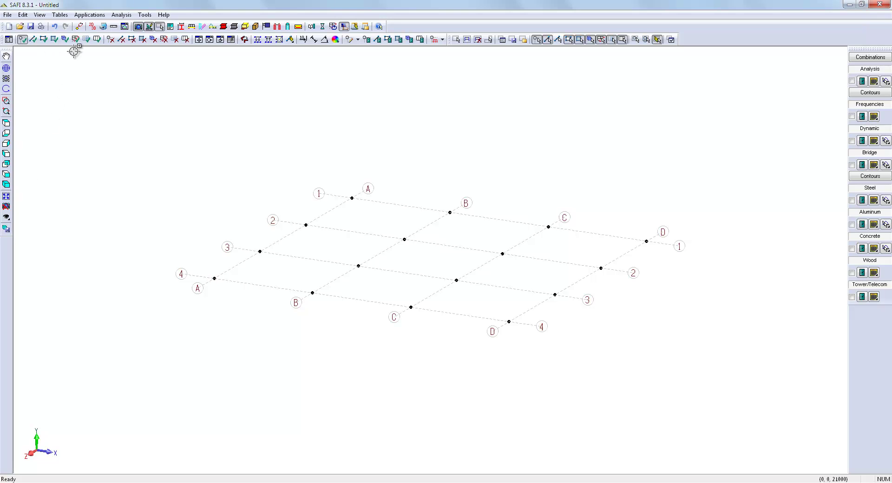
click(456, 40)
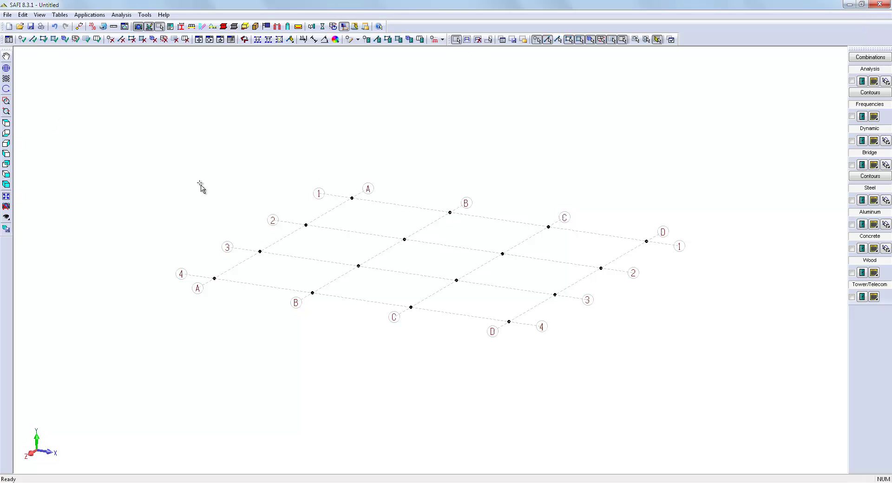
Extrude all 16 base joints upward 3600 mm with 2 copies to create two-storey columns
drag(149, 145, 701, 362)
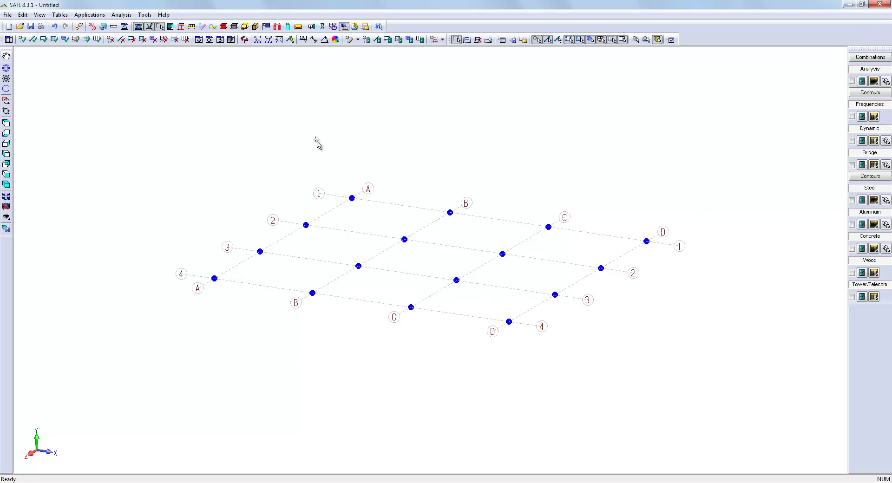
click(198, 40)
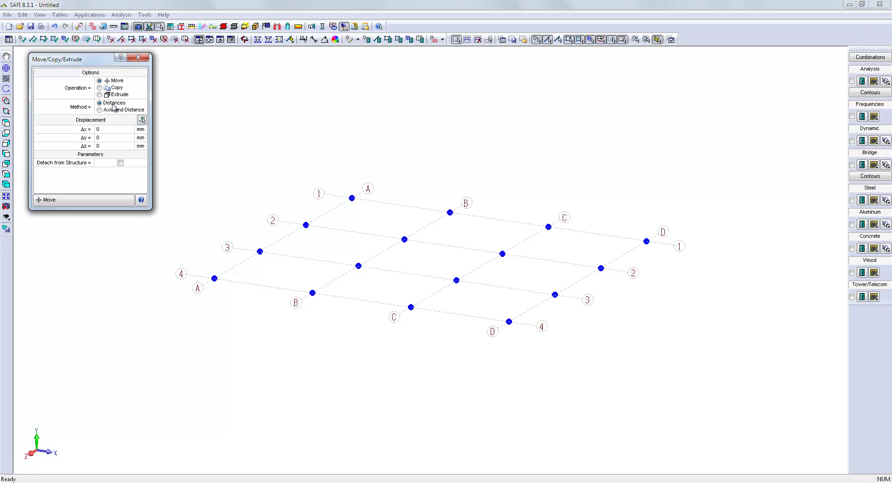
click(115, 94)
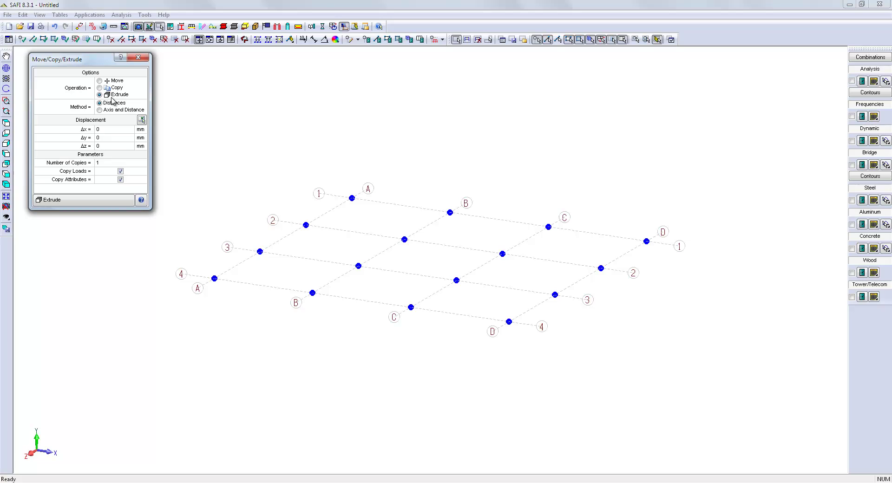
click(111, 138)
text(3600)
click(102, 163)
click(94, 200)
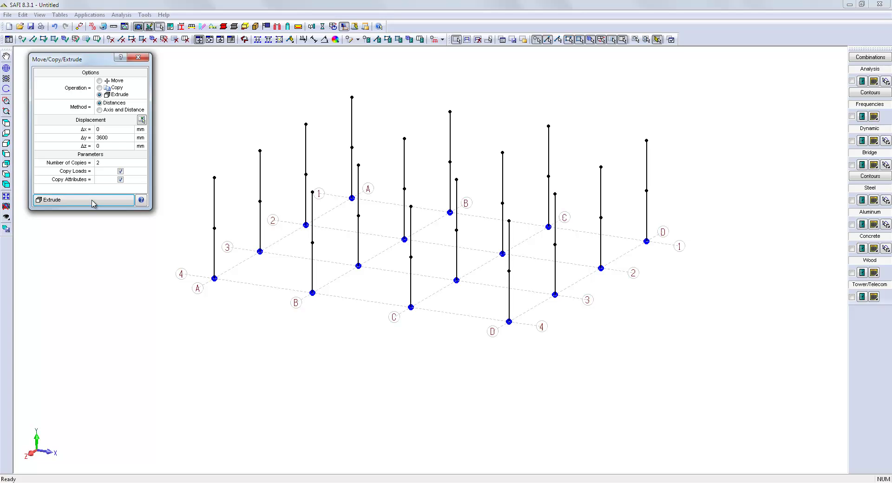
click(138, 58)
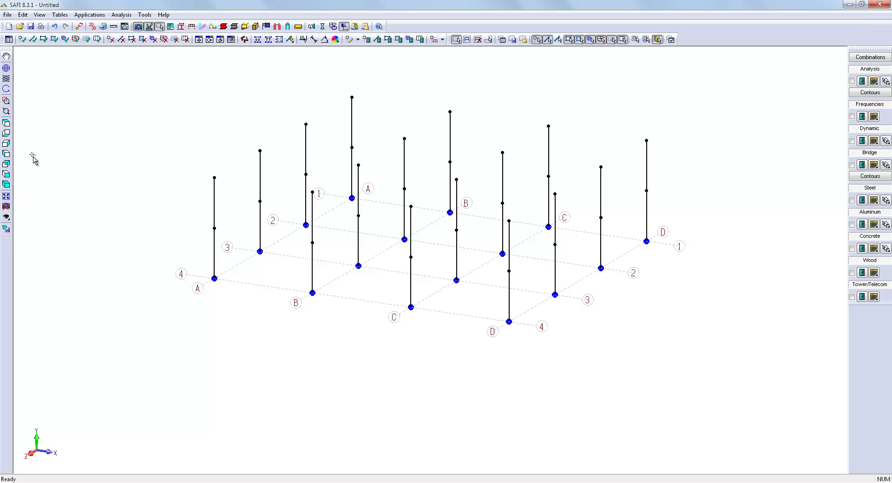
Isolate the mid-height joints in front view and move the Base grid origin to Y = 3600 mm
click(5, 176)
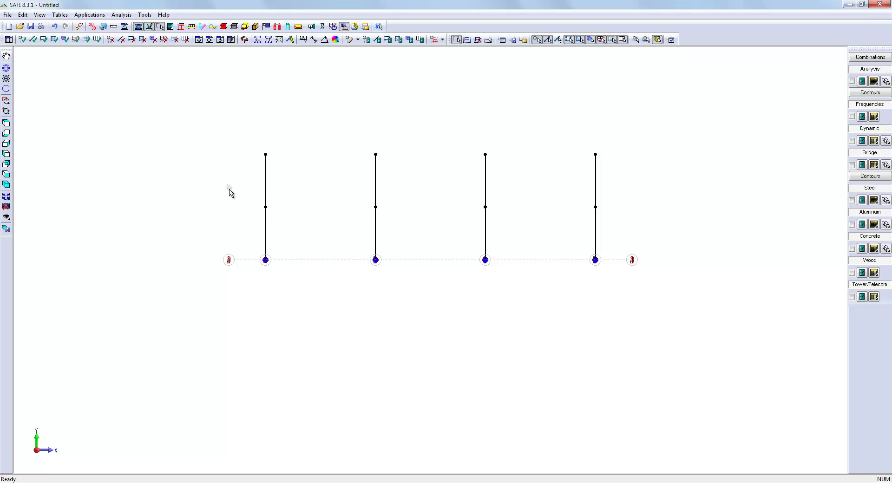
drag(228, 187, 638, 216)
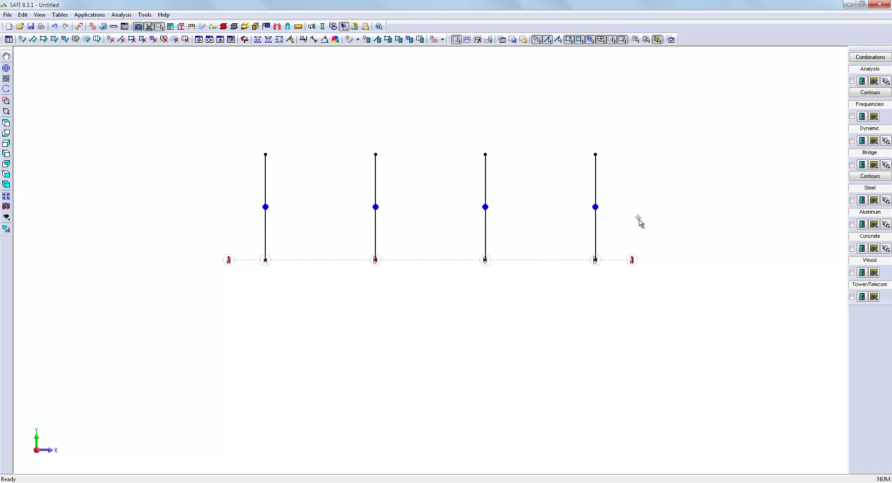
click(6, 218)
click(46, 219)
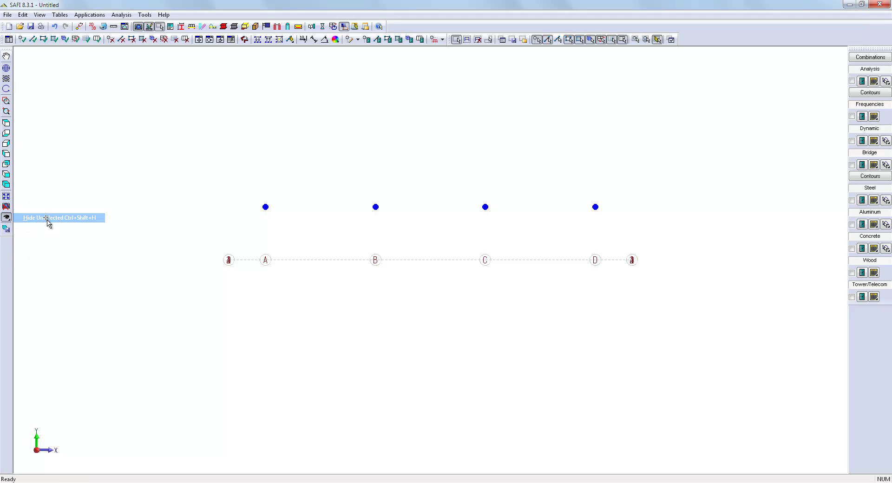
click(8, 39)
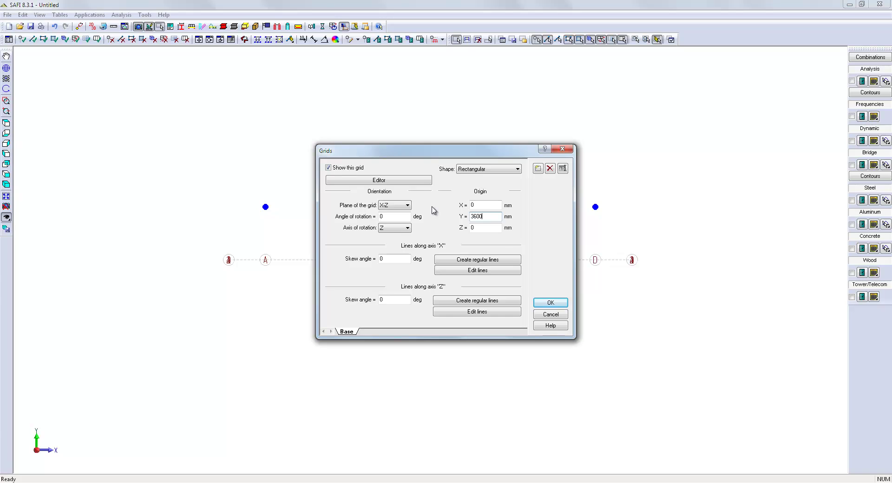
click(551, 302)
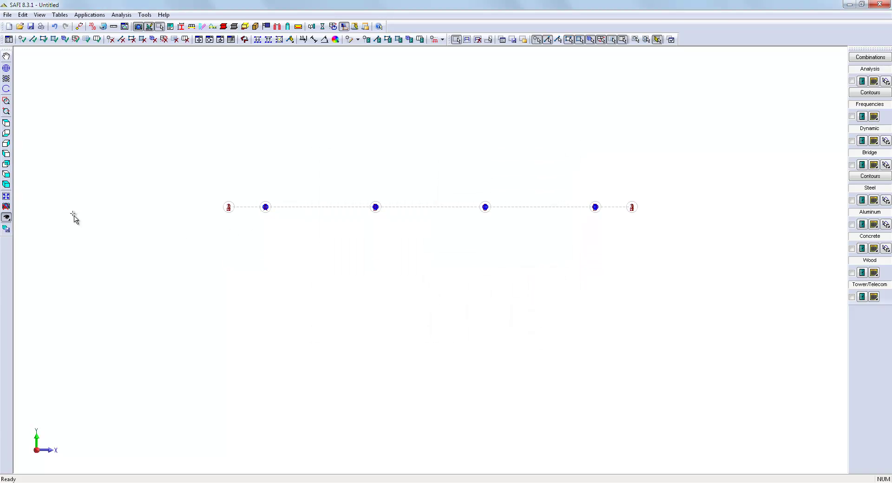
In plan, add first-floor perimeter beams along grid lines A, 4, D and 1
click(6, 123)
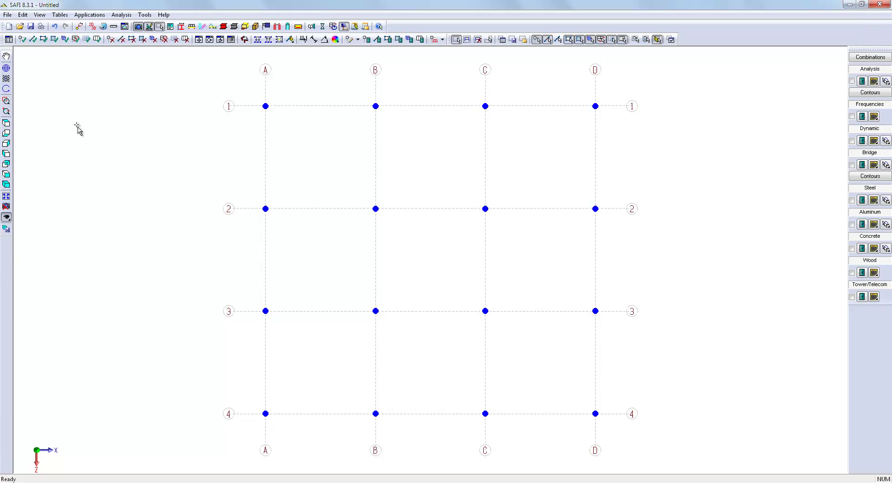
click(34, 39)
drag(236, 75, 282, 458)
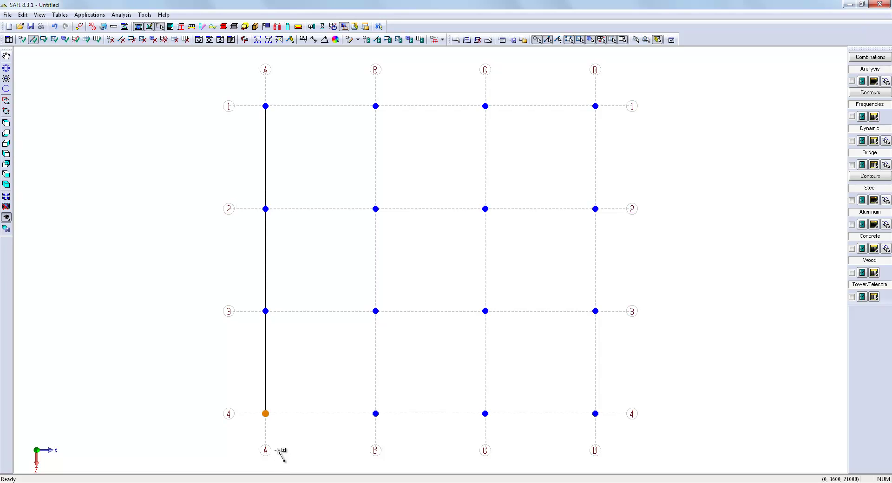
drag(224, 391, 687, 410)
drag(578, 80, 609, 430)
mouse_move(227, 89)
mouse_down()
mouse_move(448, 114)
mouse_move(622, 116)
mouse_up()
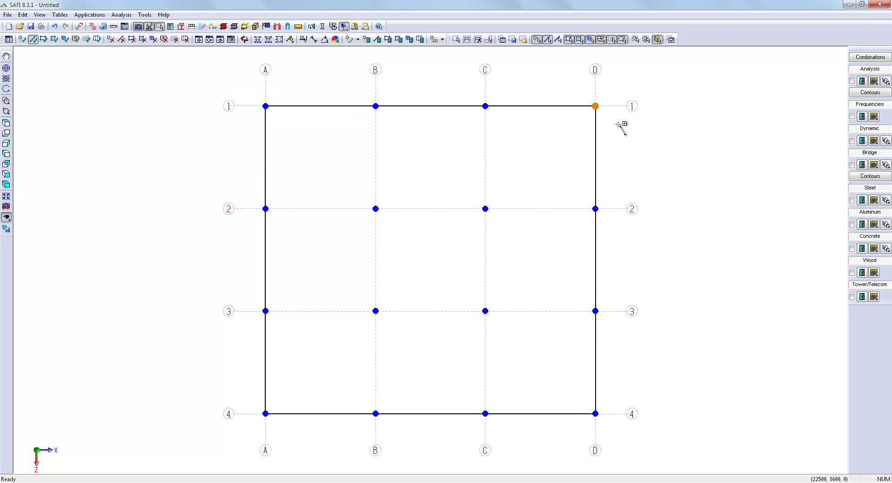
Add beams along row 3 from A to D and on lines B and C from 1 to 3, then show all elements
drag(226, 301, 625, 325)
drag(469, 84, 515, 346)
drag(353, 92, 394, 330)
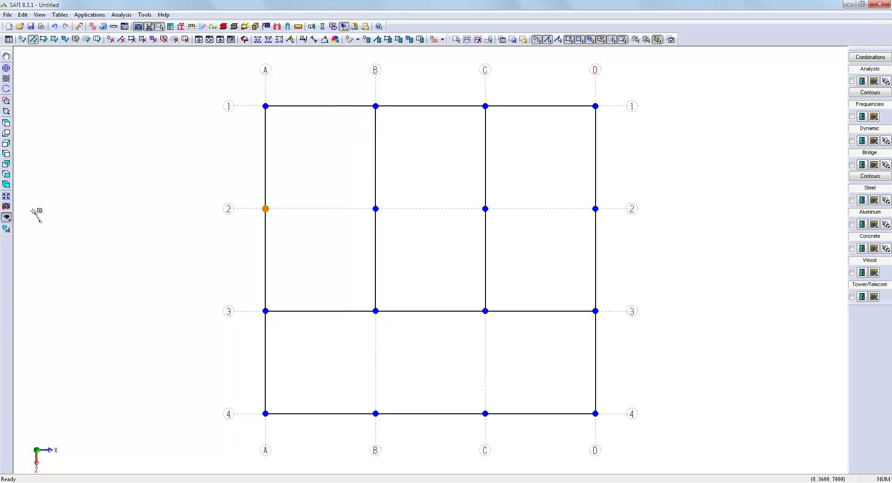
click(7, 217)
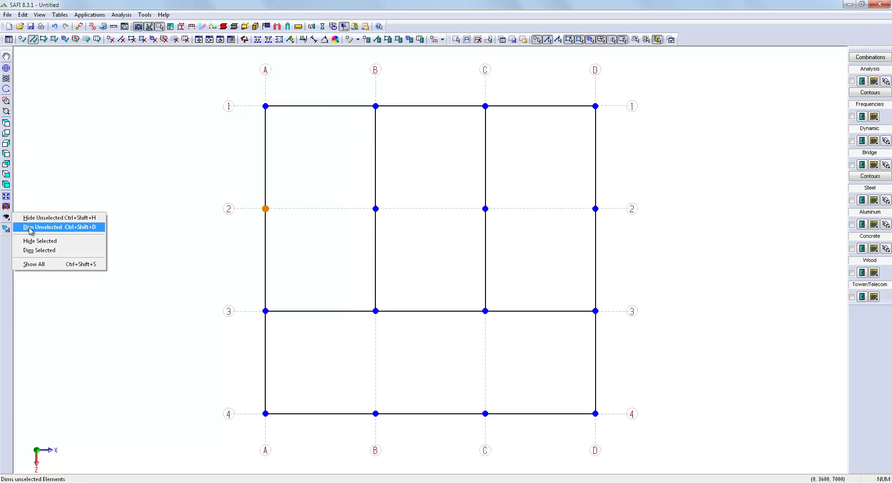
click(35, 263)
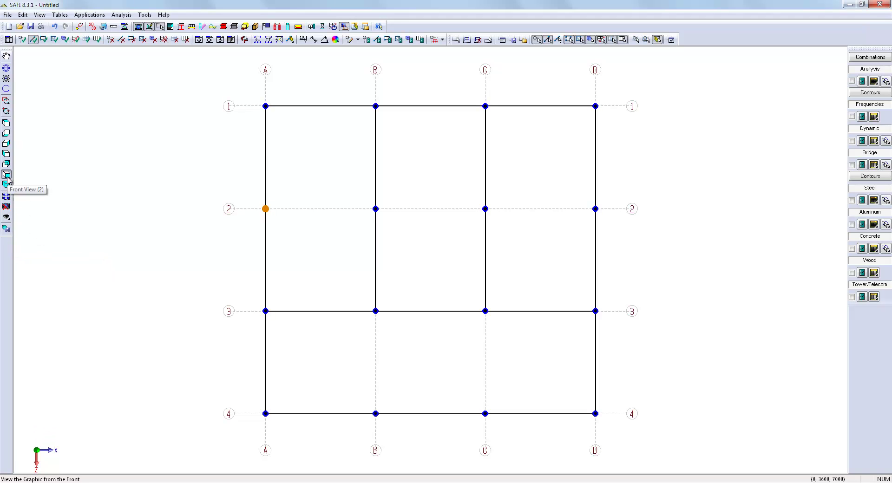
Isolate the column-top joints, raise the Base grid origin to Y = 7200 mm, and view it in plan
click(7, 176)
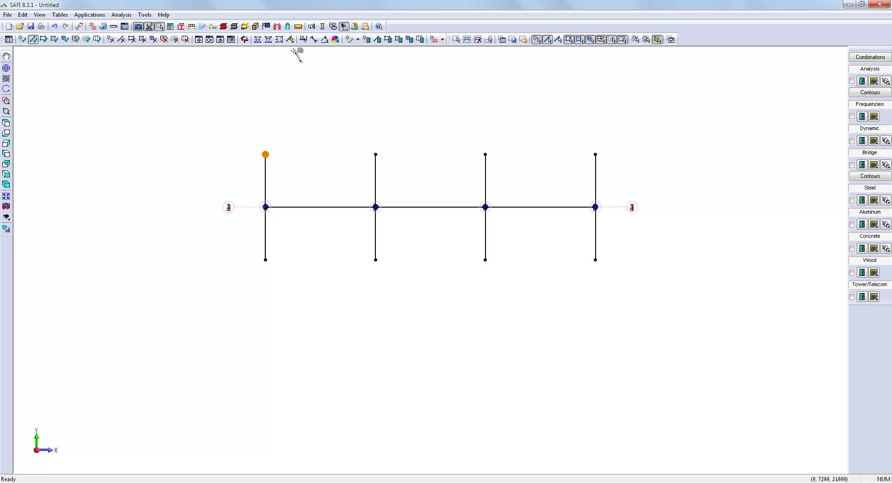
click(456, 40)
drag(239, 137, 660, 168)
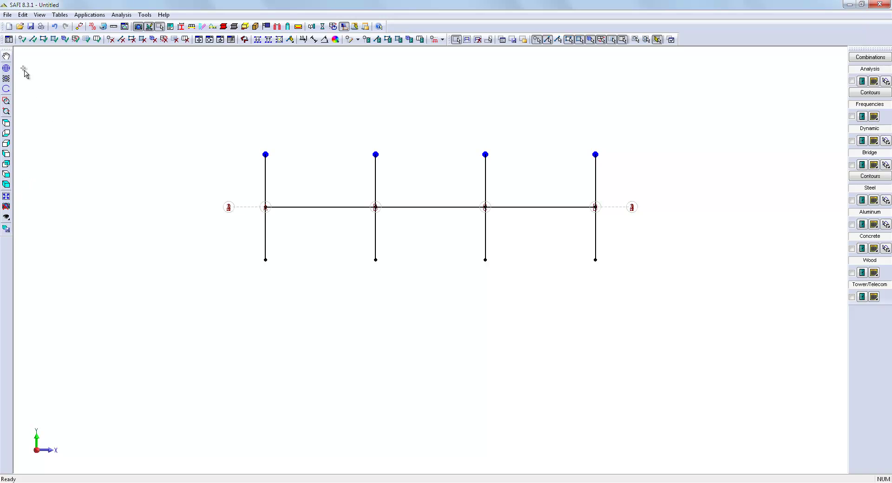
click(6, 217)
click(30, 219)
click(11, 40)
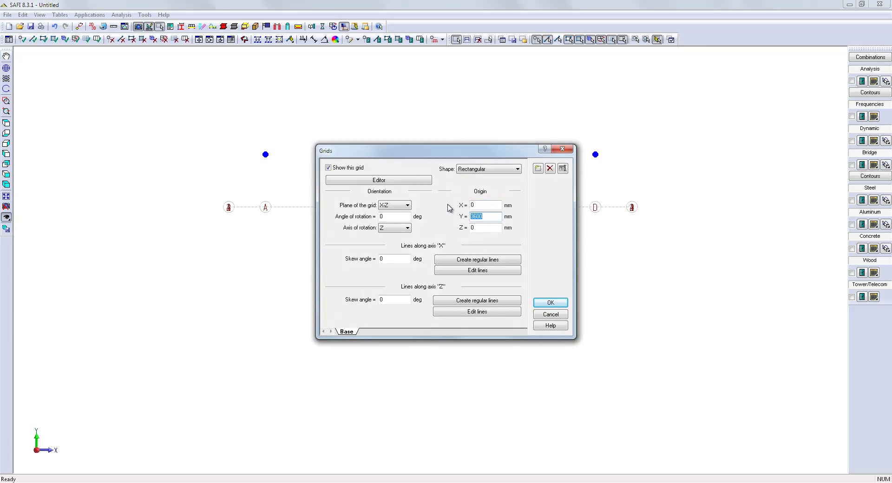
click(549, 302)
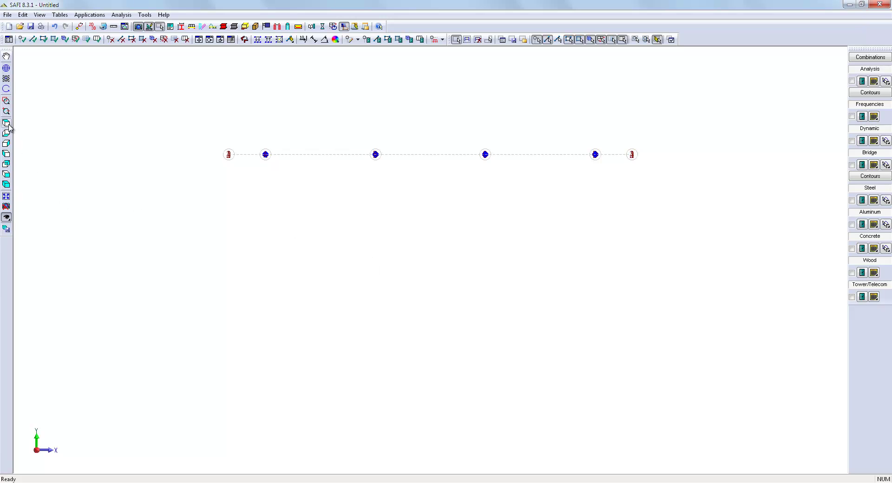
click(7, 124)
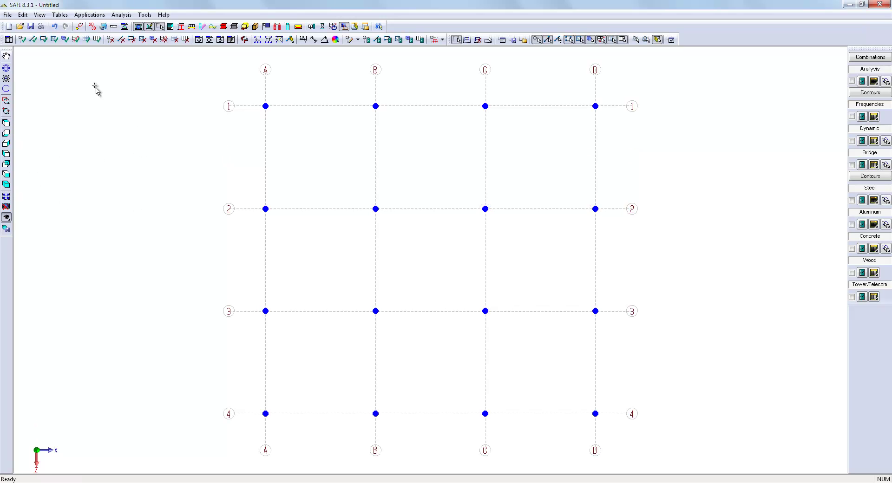
Add roof-level perimeter beams along lines A, 4, D and 1
click(33, 40)
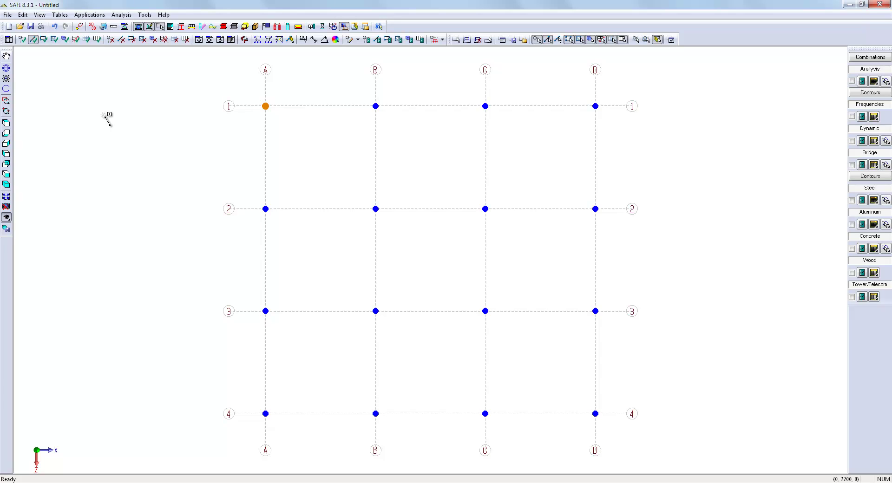
drag(226, 75, 286, 432)
drag(233, 398, 679, 436)
drag(579, 77, 618, 436)
drag(234, 87, 624, 132)
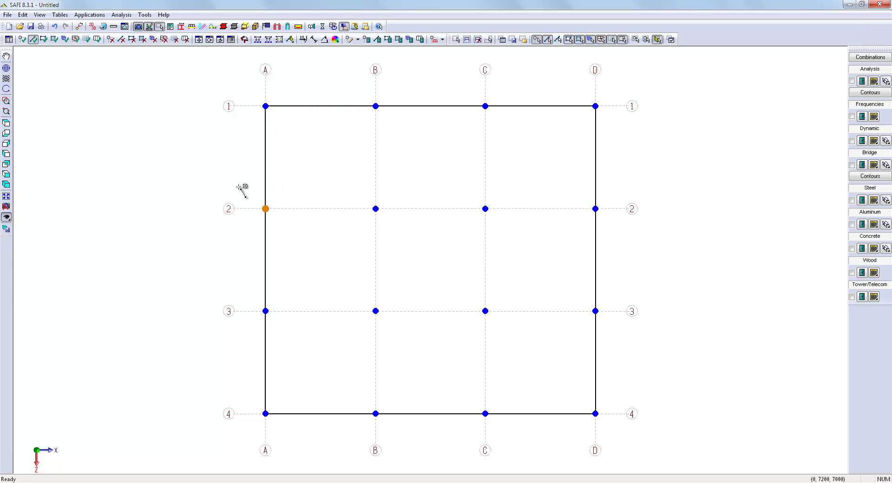
Add roof beams along rows 2 and 3 from A to D, then show all in isometric view
drag(235, 191, 619, 230)
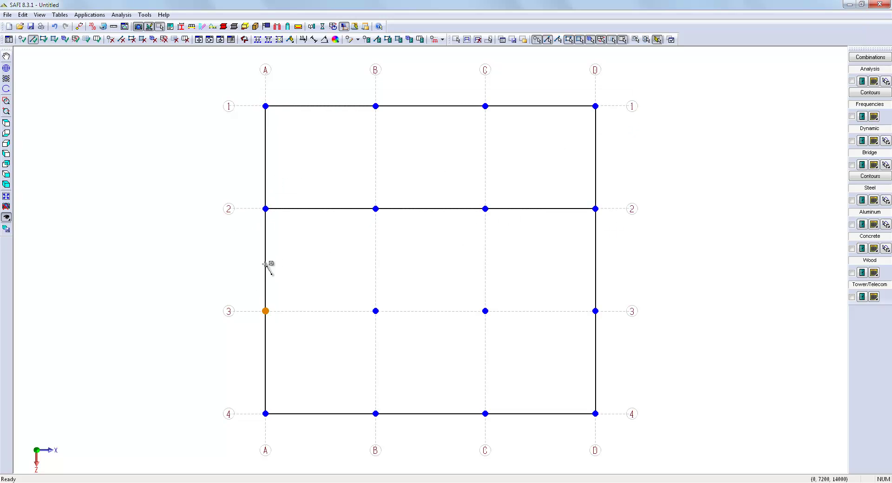
drag(235, 293, 629, 338)
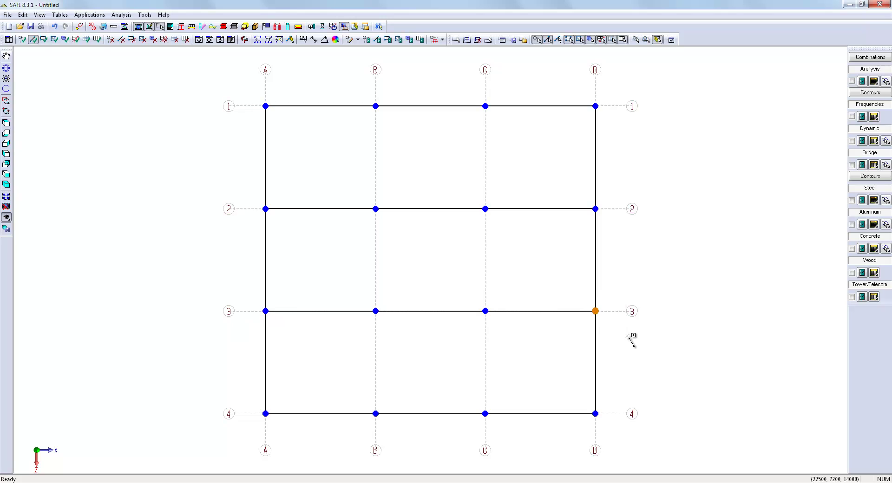
click(10, 211)
click(35, 265)
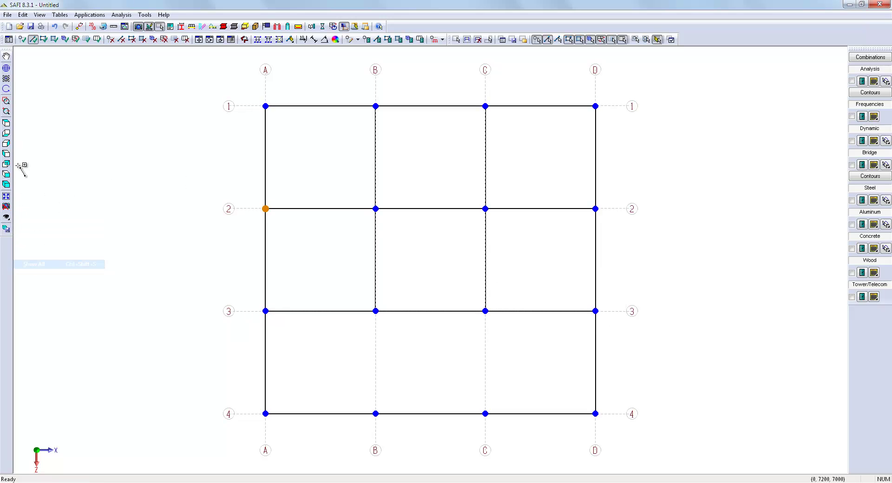
click(13, 184)
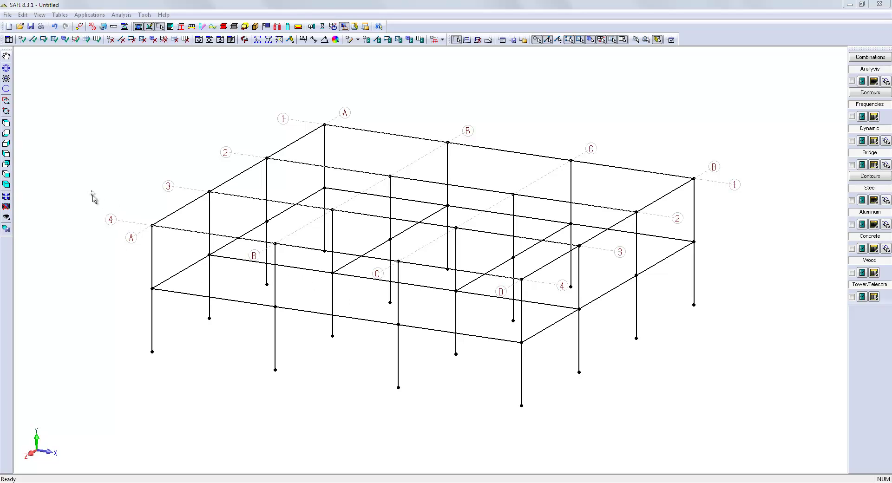
In front view, window-select the beams and joints at the 3600 mm level
click(7, 174)
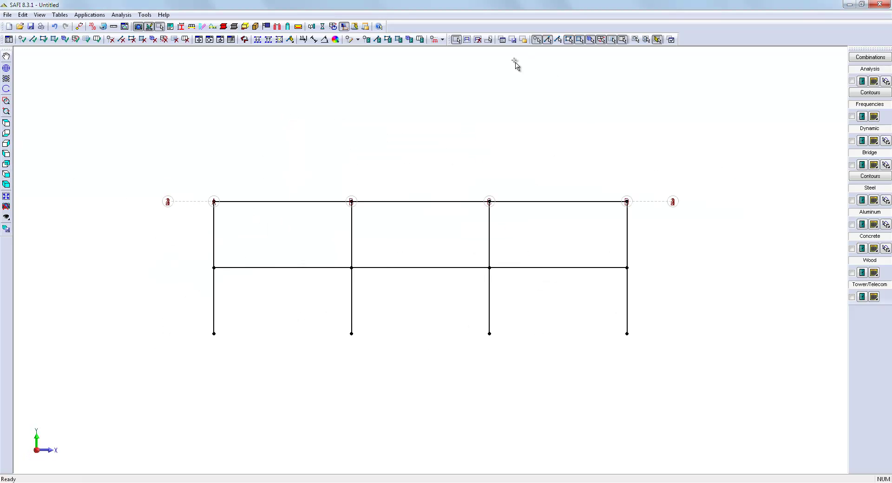
drag(194, 258, 717, 283)
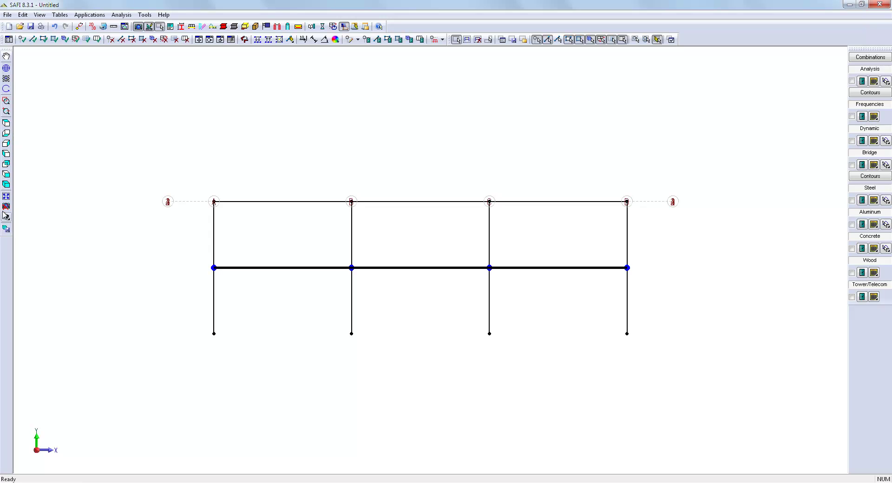
Hide everything but the selected middle-floor beams and view them in plan
click(6, 218)
click(43, 218)
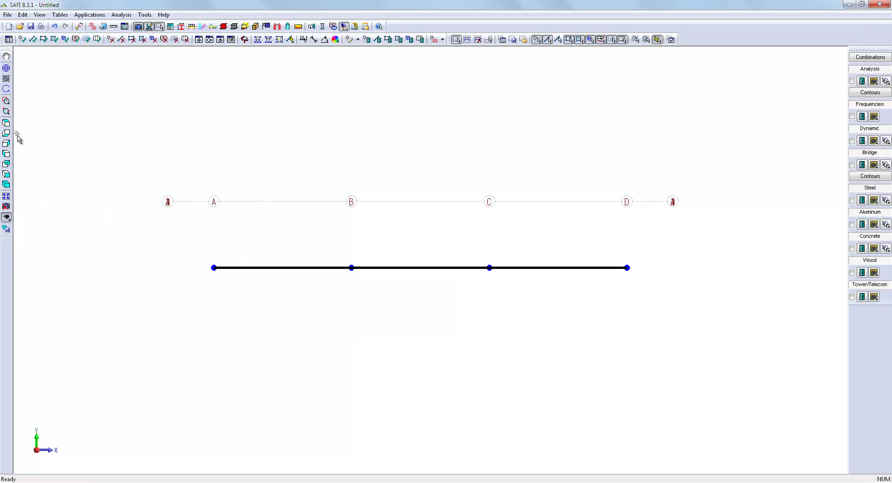
click(7, 124)
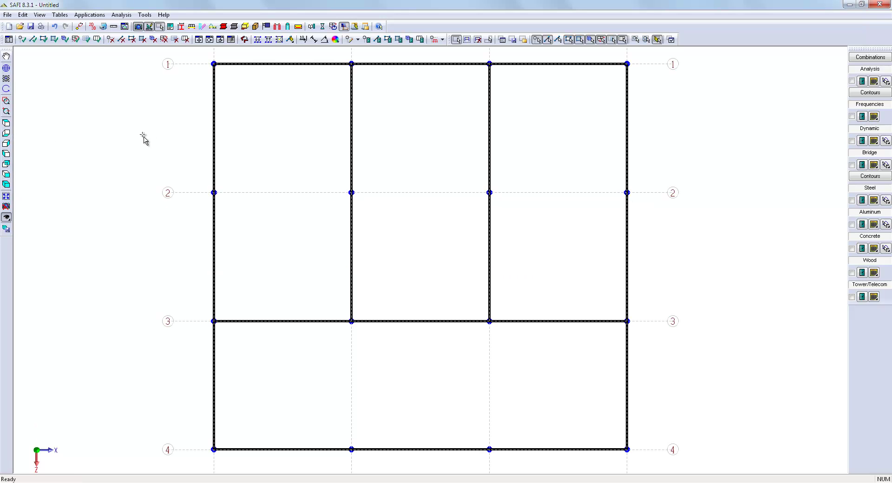
Set the default surface load transfer to Joist Distribution with 6 joists
click(24, 15)
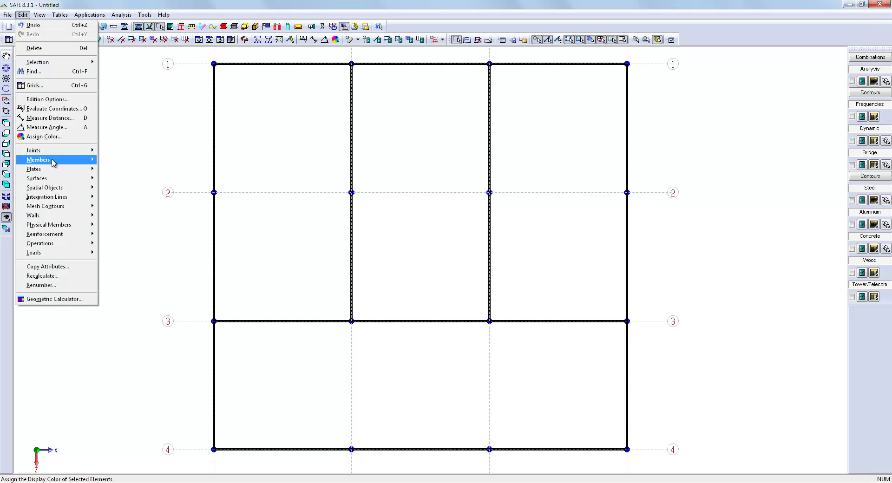
mouse_move(64, 179)
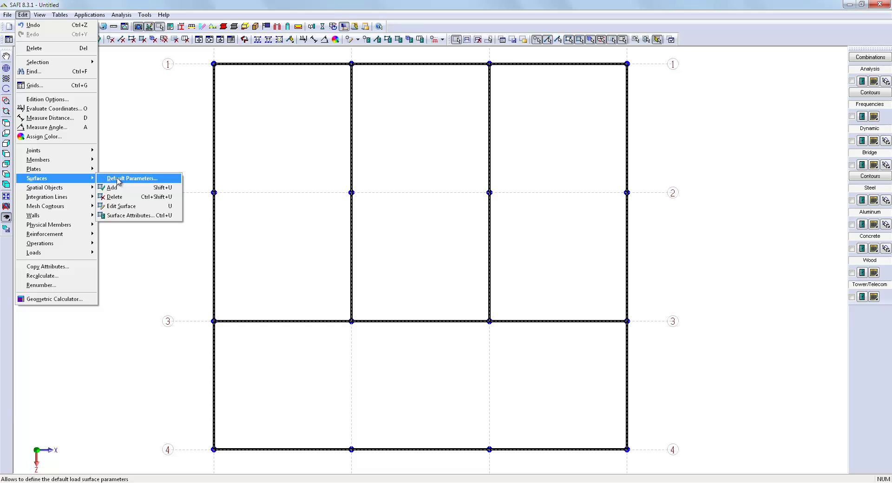
click(119, 180)
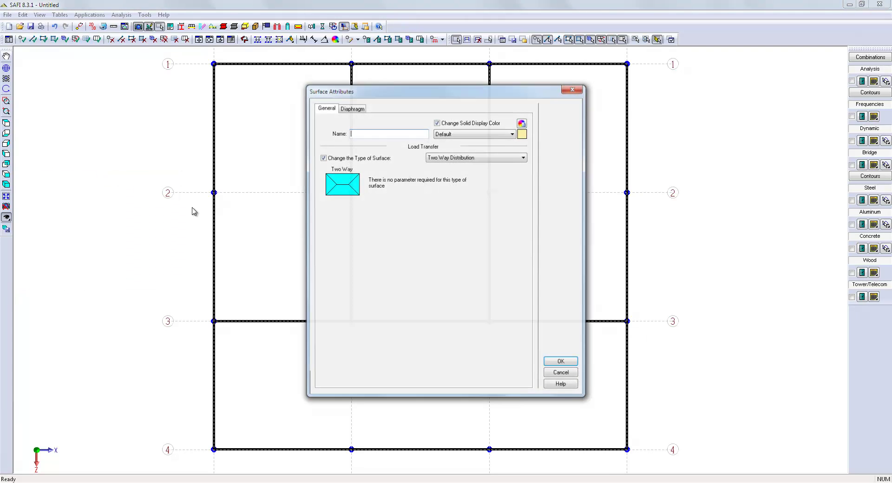
click(471, 158)
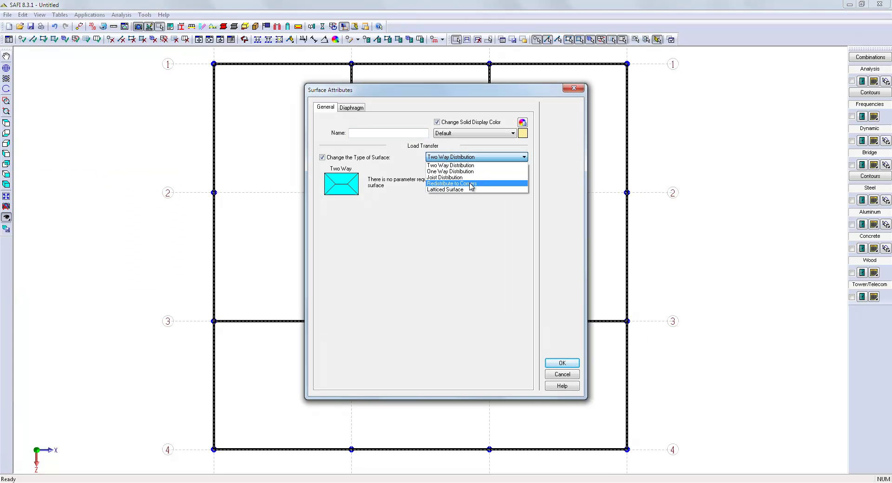
click(471, 178)
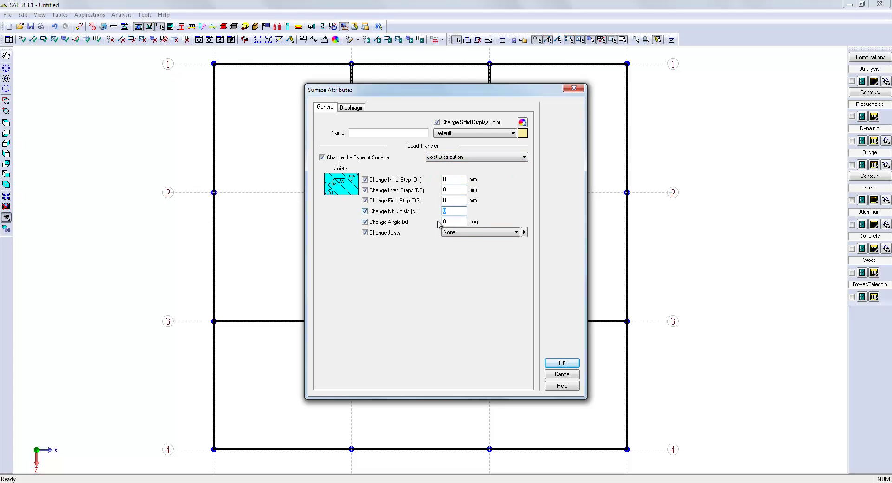
click(569, 363)
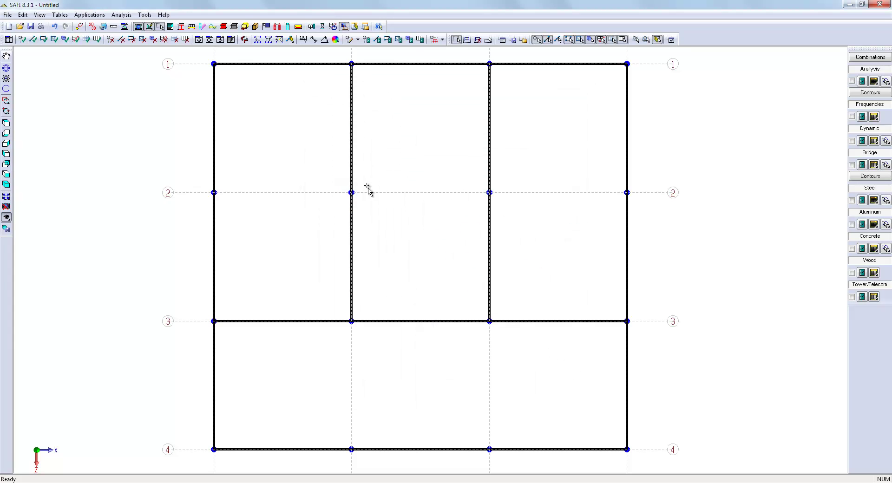
Add joist loading surfaces to the left and middle middle-floor bays between rows 1 and 3
click(55, 39)
click(213, 320)
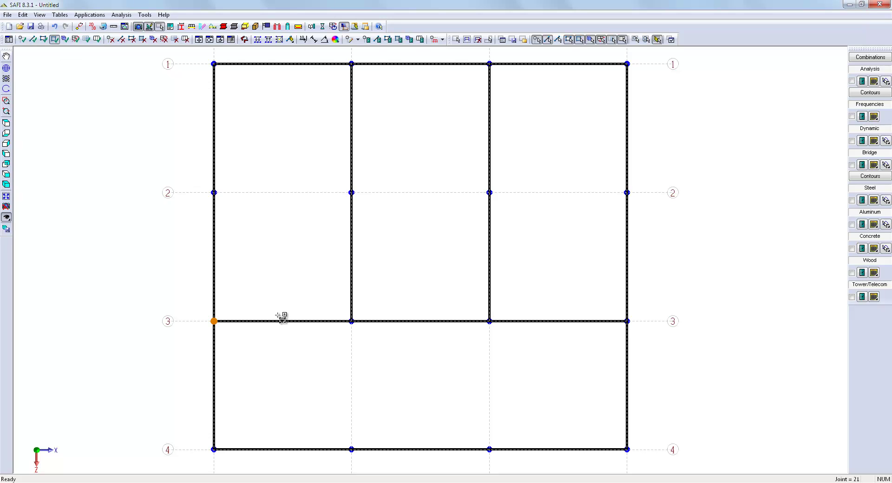
click(351, 64)
click(352, 61)
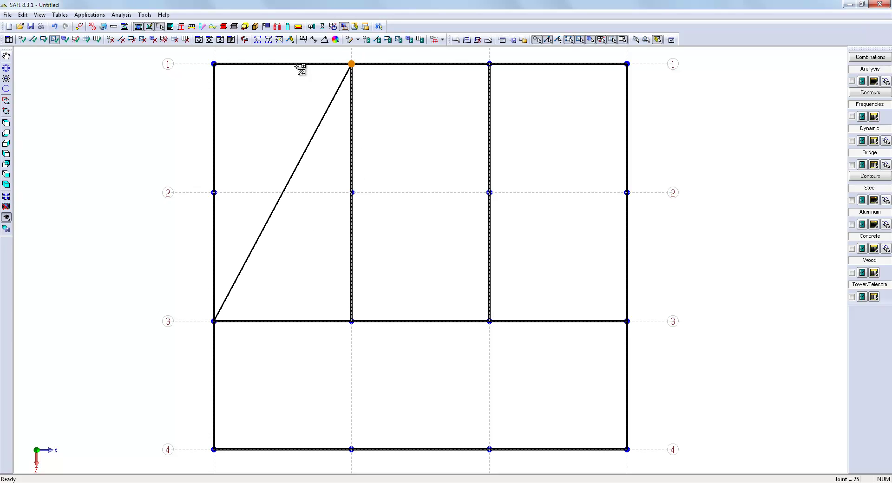
click(351, 320)
click(489, 192)
click(487, 65)
Add the right-bay joist loading surface and view the loaded floor in isometric
click(489, 321)
click(627, 321)
click(627, 71)
click(520, 73)
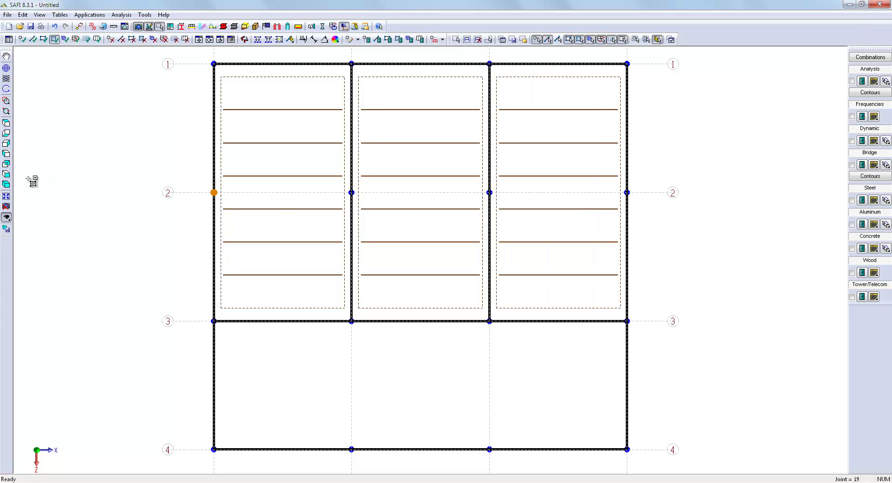
click(6, 186)
click(6, 217)
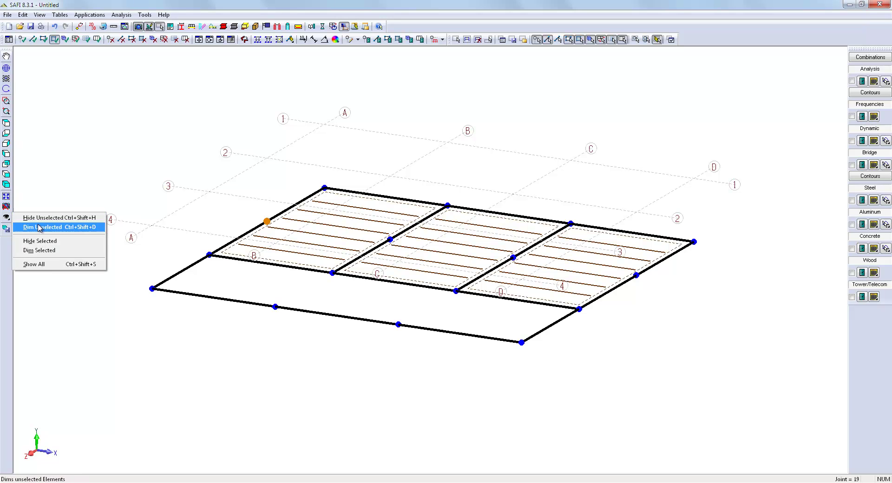
Show all members again, then isolate the 7200 mm roof beams and view them in plan
click(51, 265)
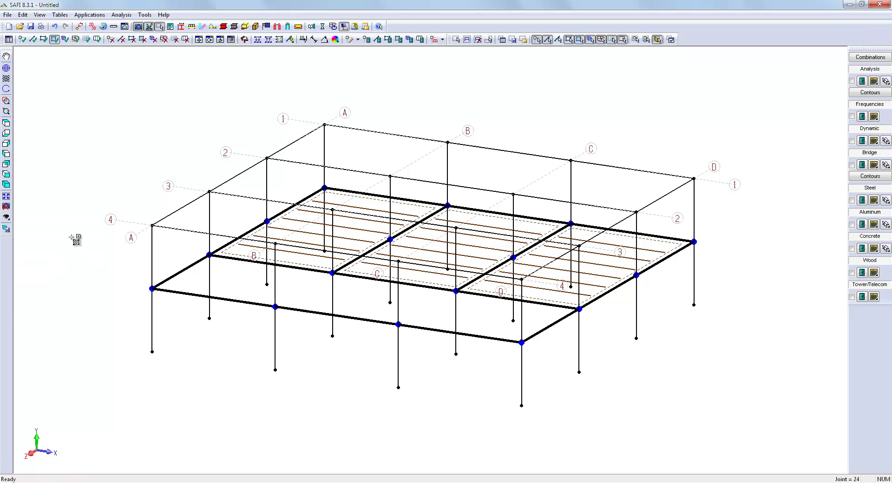
click(6, 174)
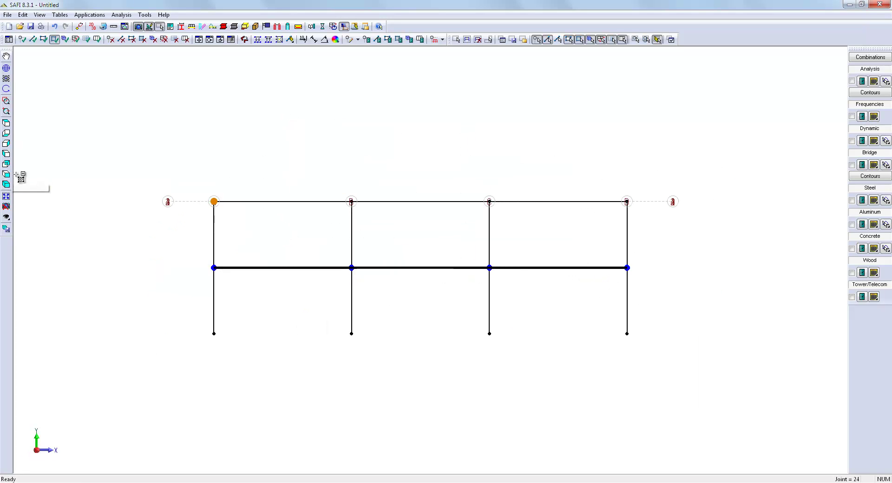
click(456, 40)
drag(185, 174, 680, 216)
click(7, 216)
click(55, 216)
click(6, 122)
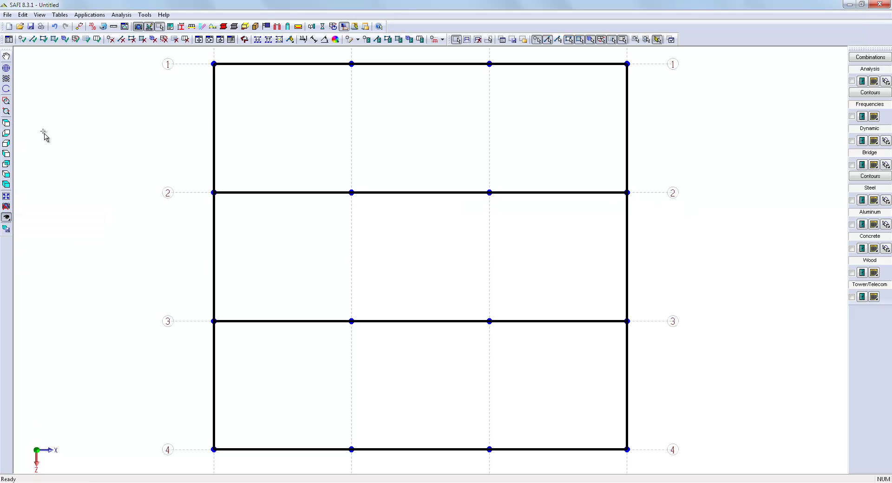
Confirm Joist Distribution with 11 joists as the default loading-surface parameters
click(22, 14)
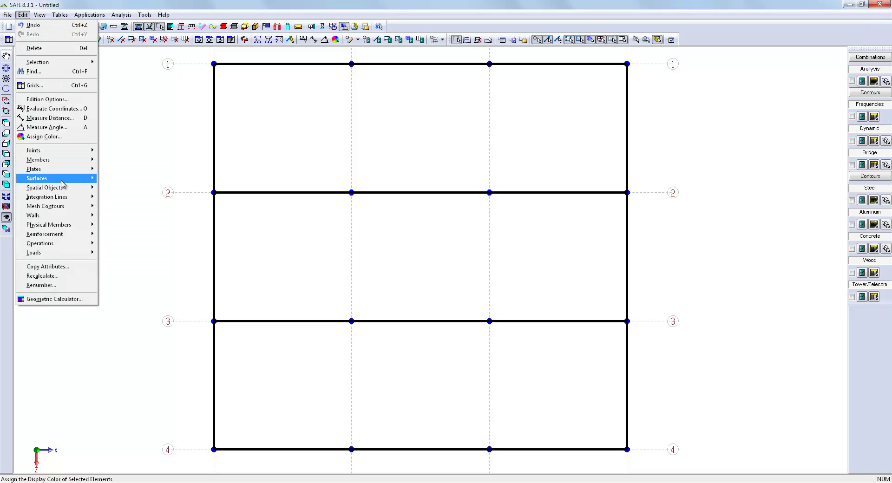
mouse_move(83, 182)
click(121, 178)
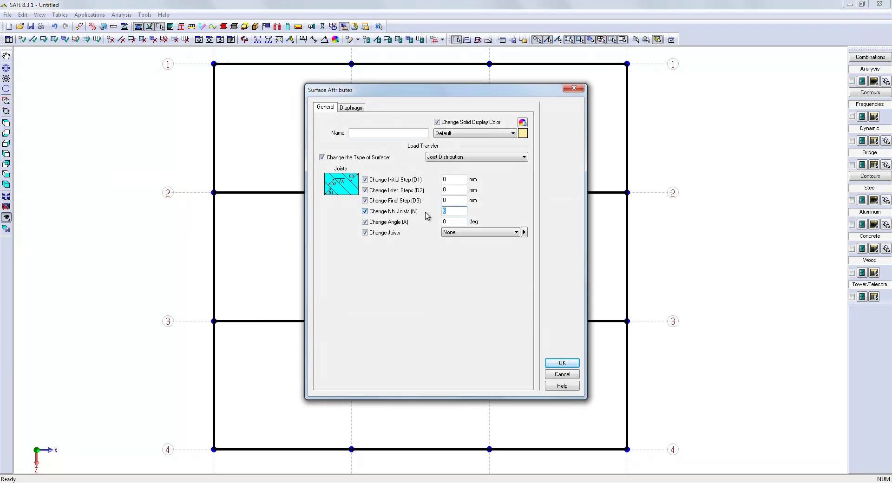
click(559, 363)
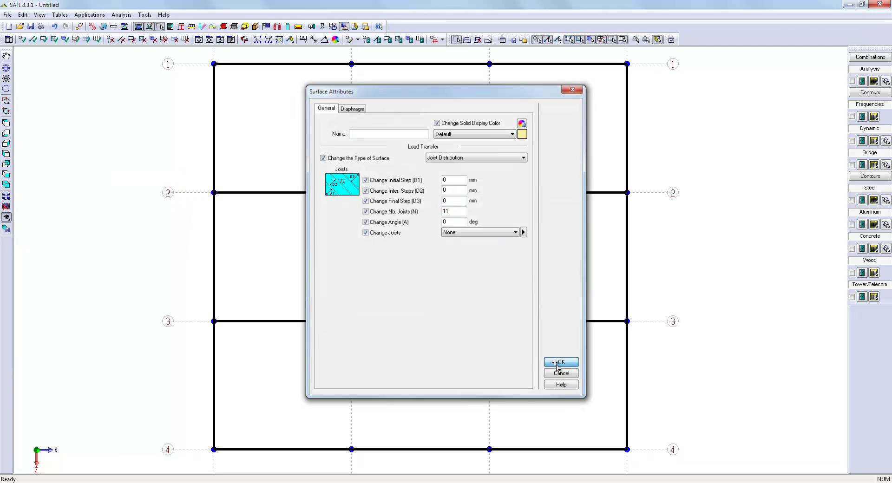
Add 11-joist loading surfaces to the roof panels between lines 3–4, 2–3 and 1–2
click(51, 41)
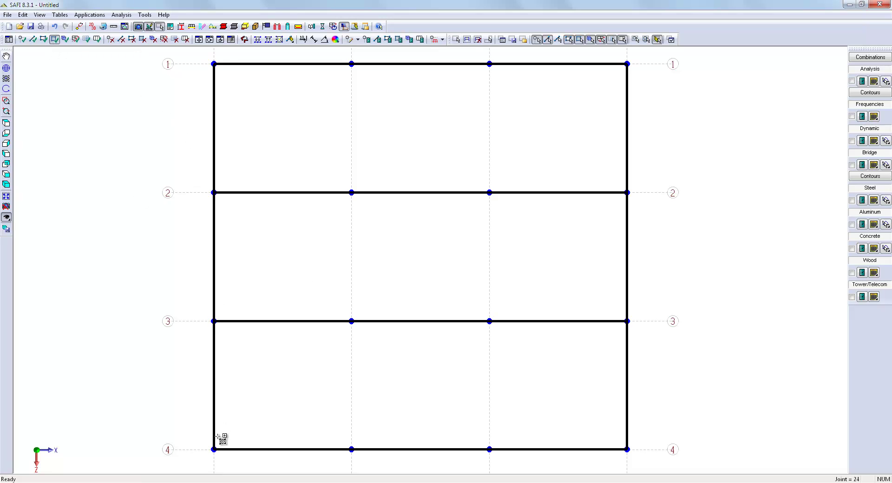
click(626, 448)
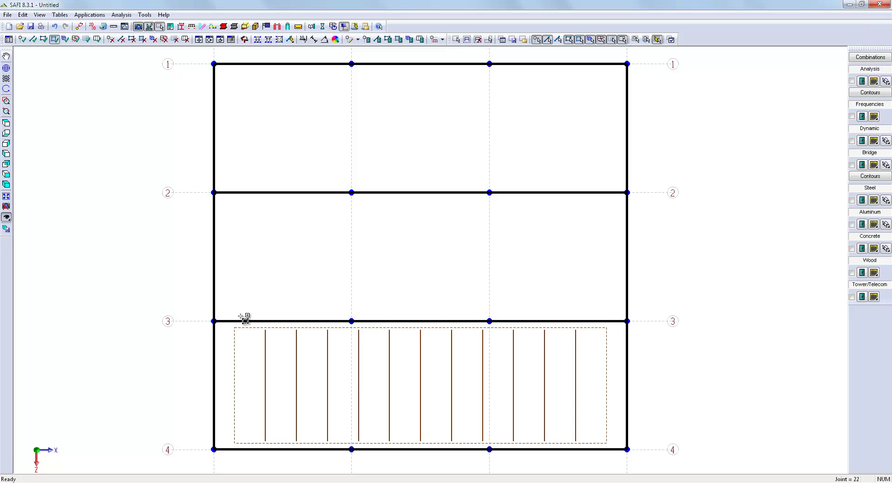
click(627, 321)
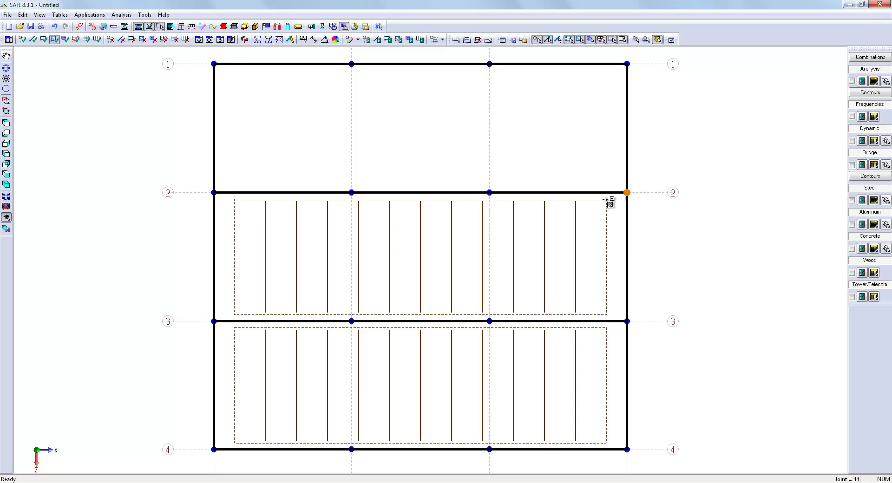
click(213, 193)
click(614, 81)
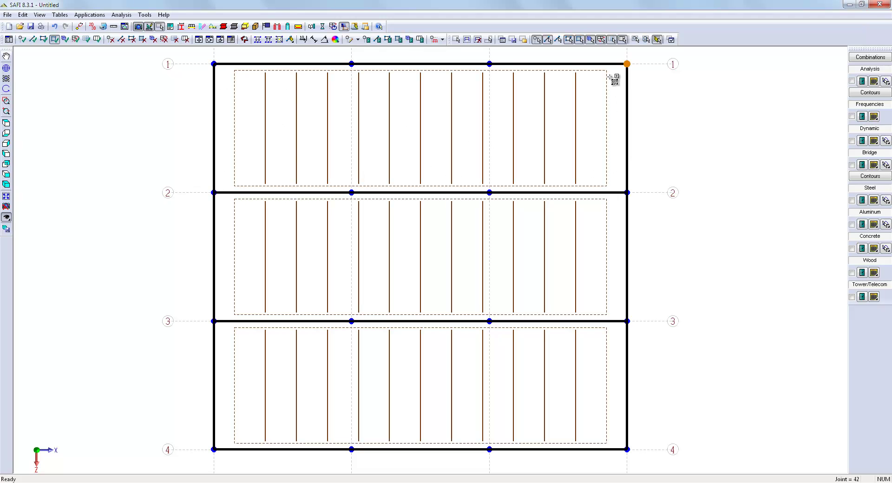
Return to the isometric view, show all hidden members, and select the entire model
click(6, 185)
click(6, 217)
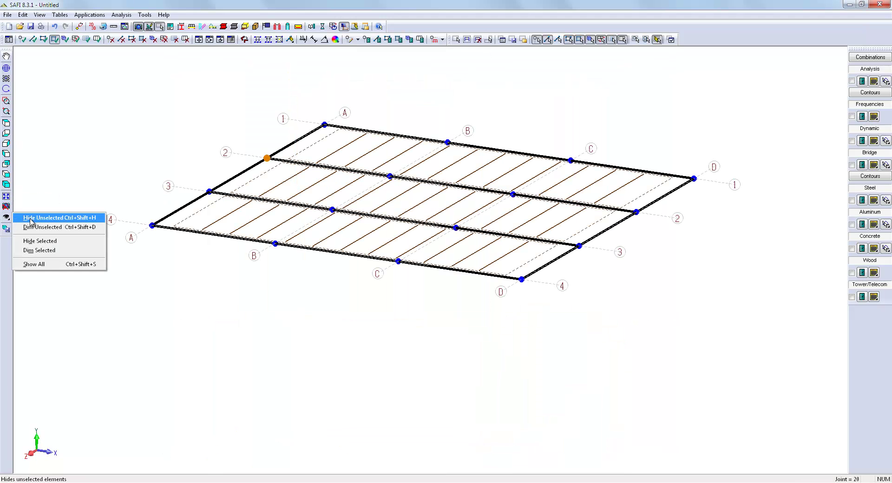
click(46, 263)
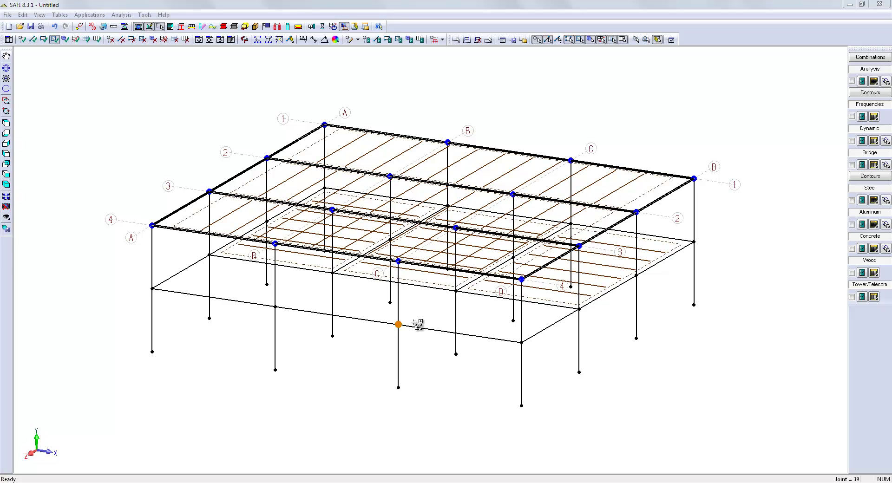
click(470, 40)
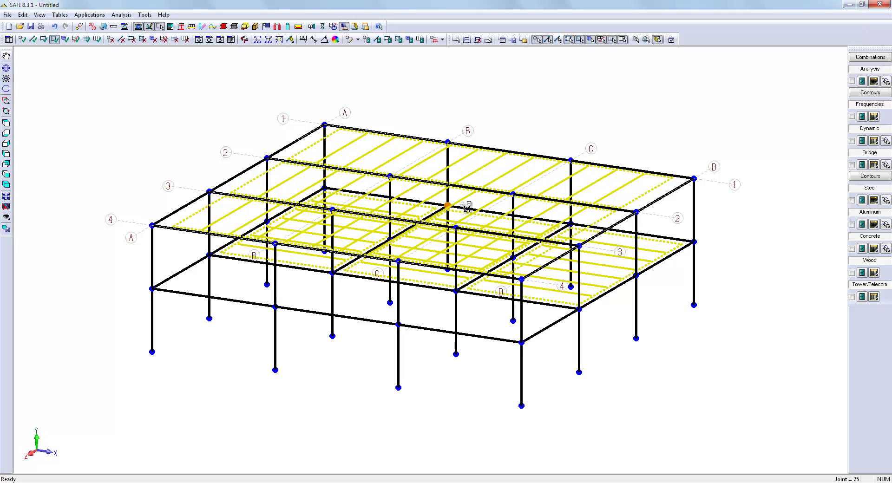
Create a new plate section named Diaphragm from the surface attributes' Diaphragm settings
click(400, 40)
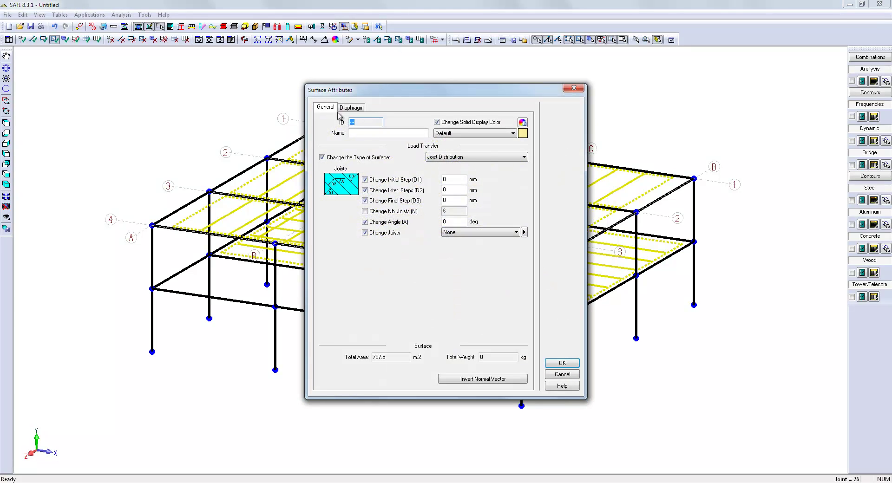
click(349, 108)
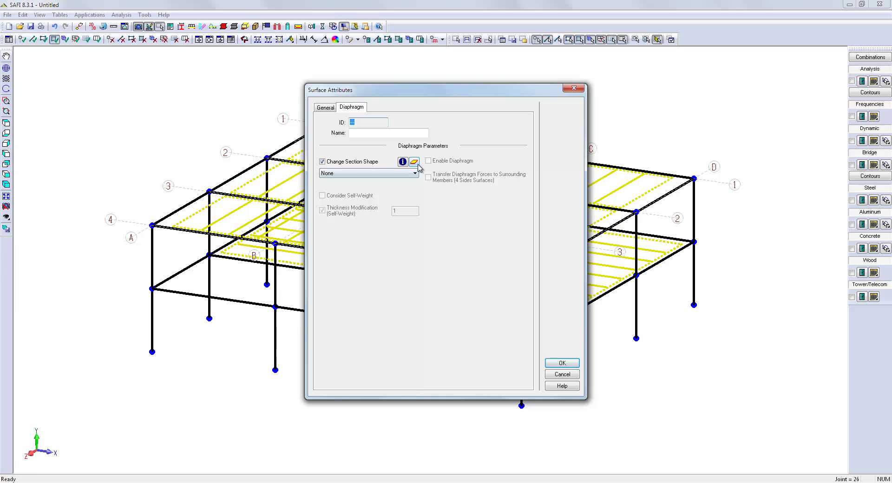
click(415, 164)
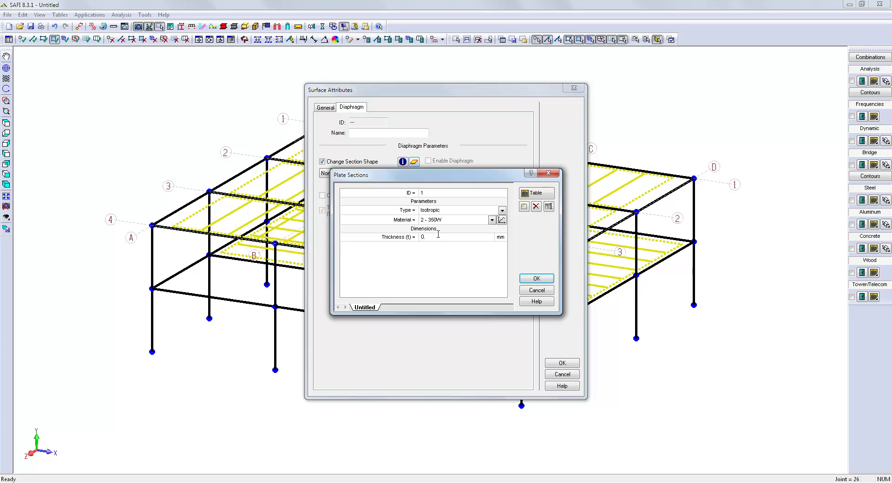
double_click(373, 307)
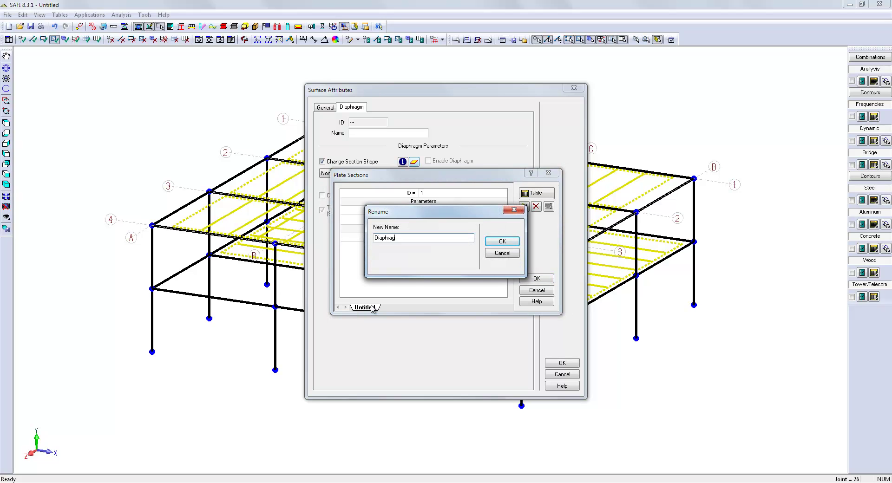
click(502, 241)
click(540, 280)
Assign section 1 - Diaphragm to the selected surfaces and enable diaphragm behaviour
click(378, 173)
click(365, 188)
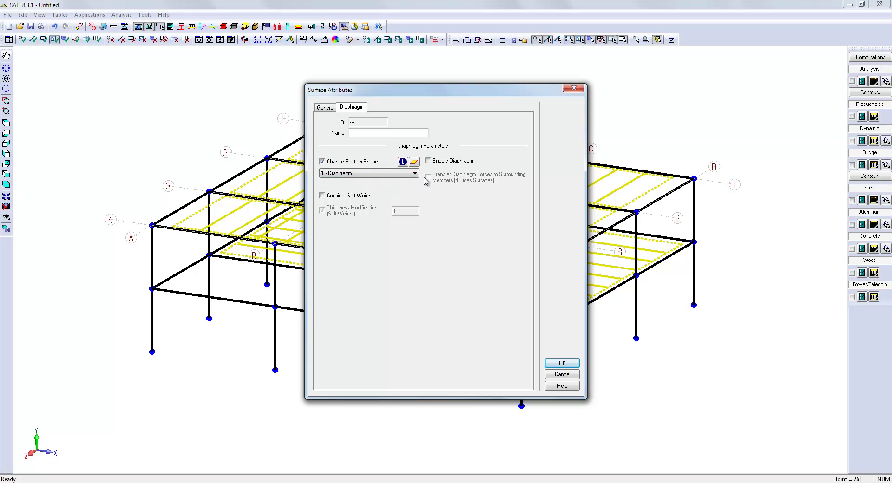
click(428, 162)
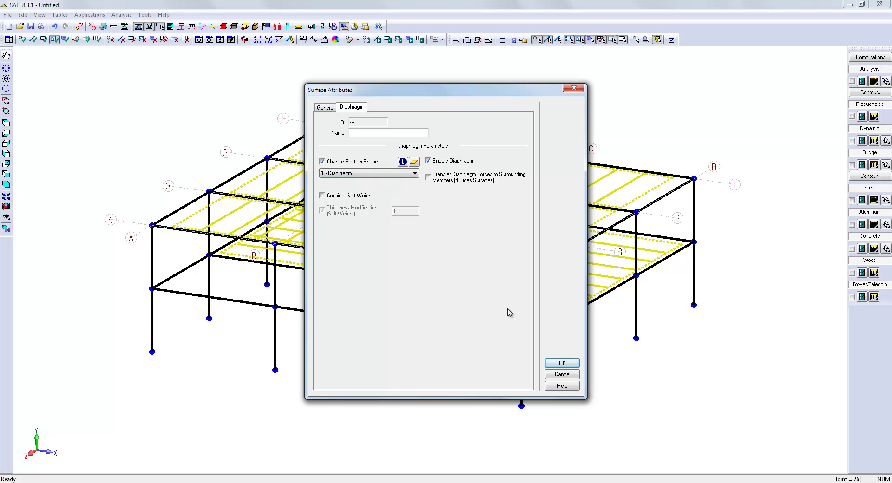
click(562, 363)
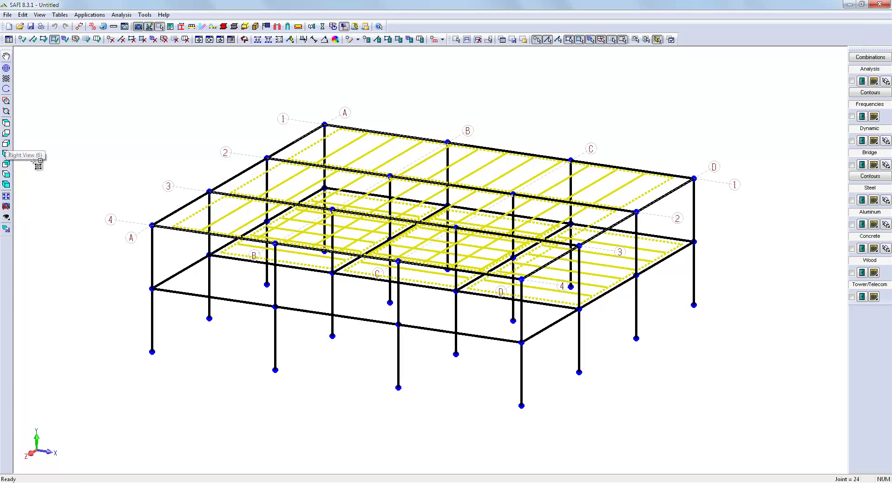
Isolate the grid line A frame and view it in side elevation from the right
click(7, 181)
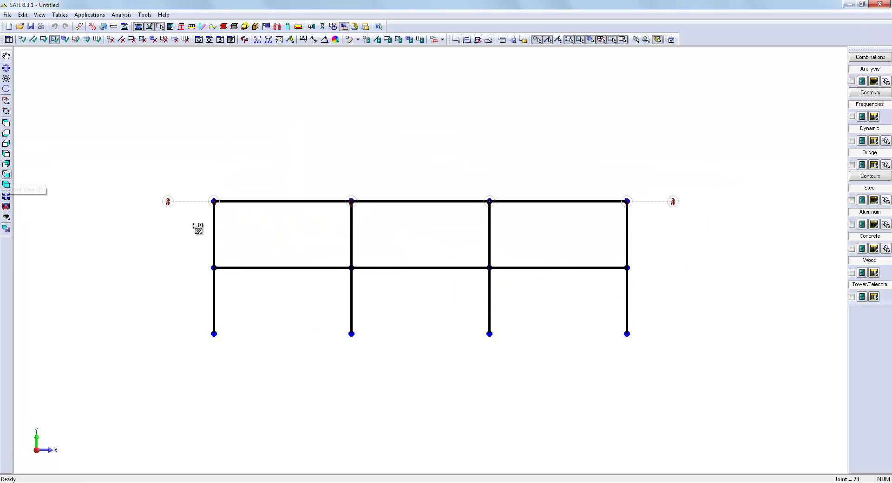
click(456, 40)
drag(194, 166, 226, 382)
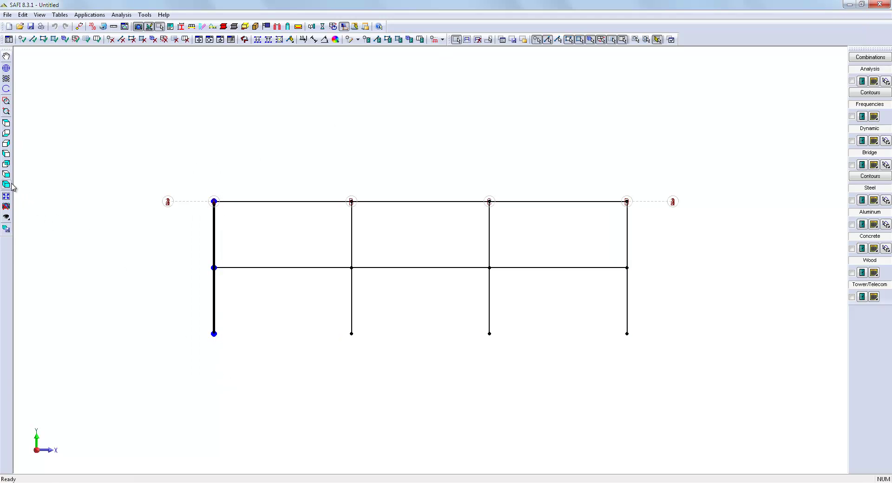
click(6, 217)
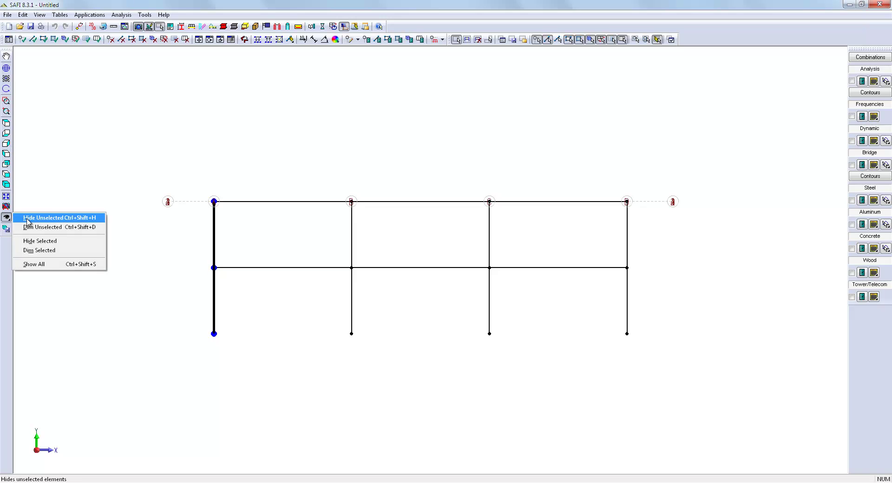
click(27, 219)
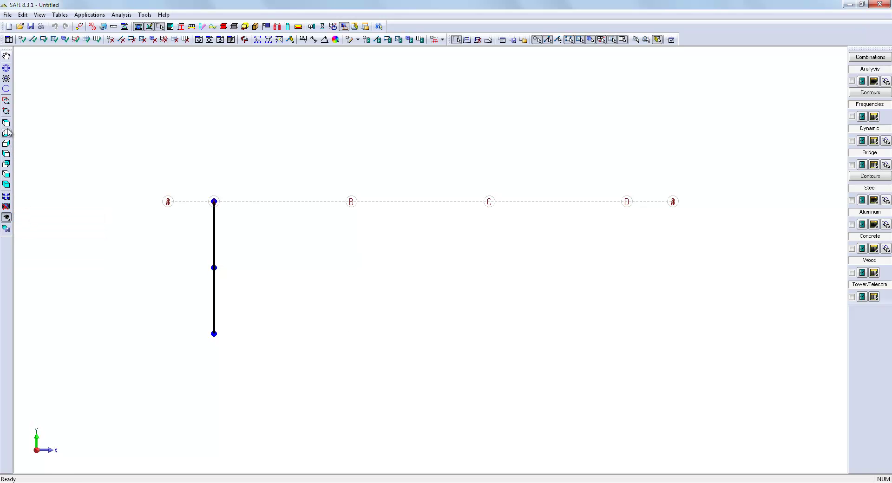
click(6, 152)
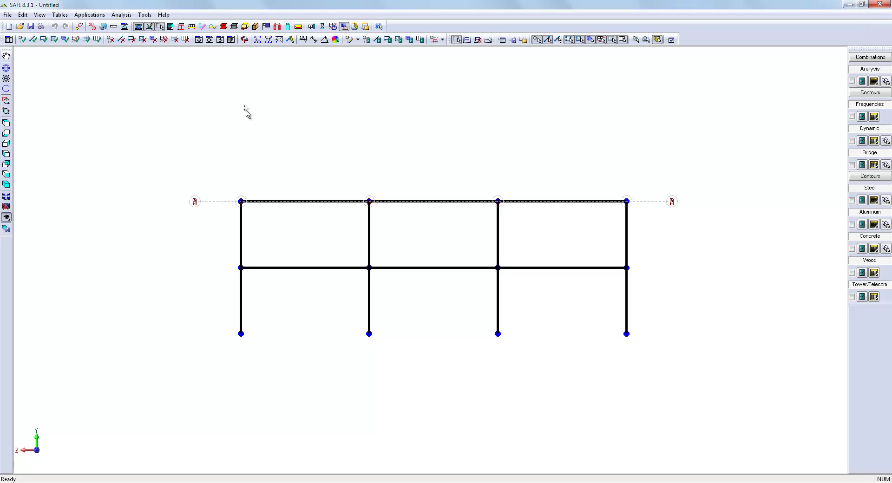
Set default surfaces to no diaphragm and One Way Distribution along sides J-K and L-I
click(24, 14)
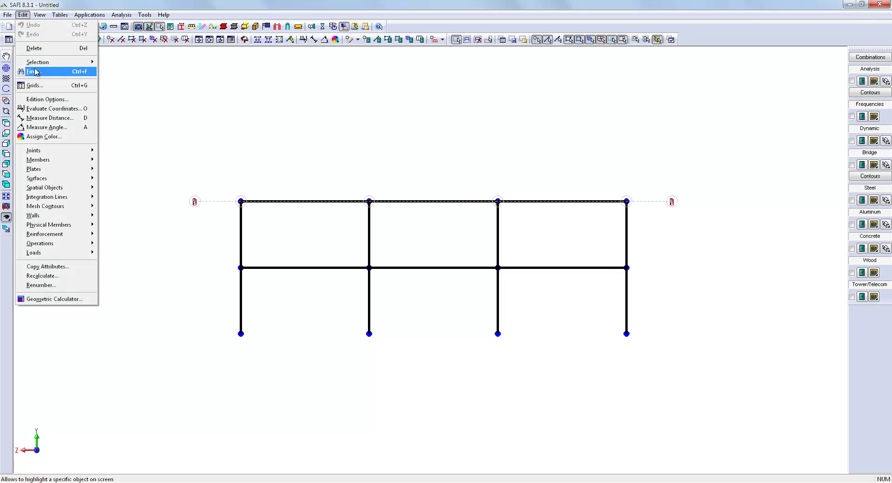
mouse_move(52, 178)
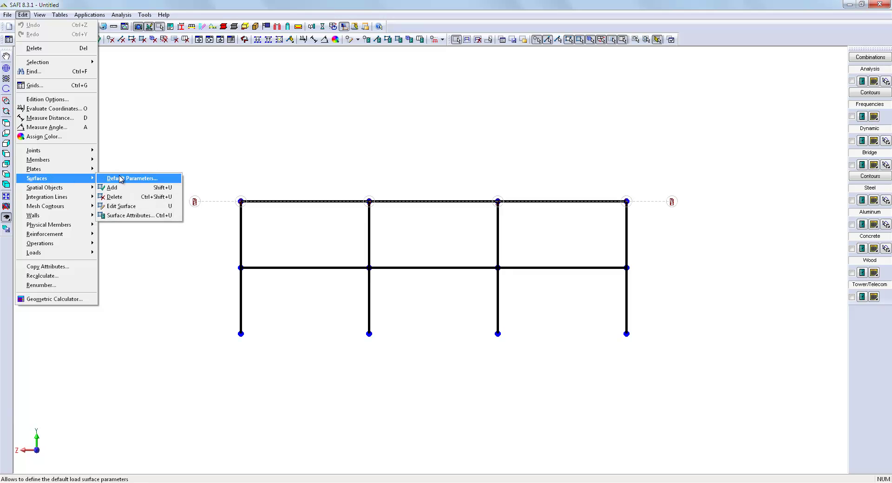
click(132, 178)
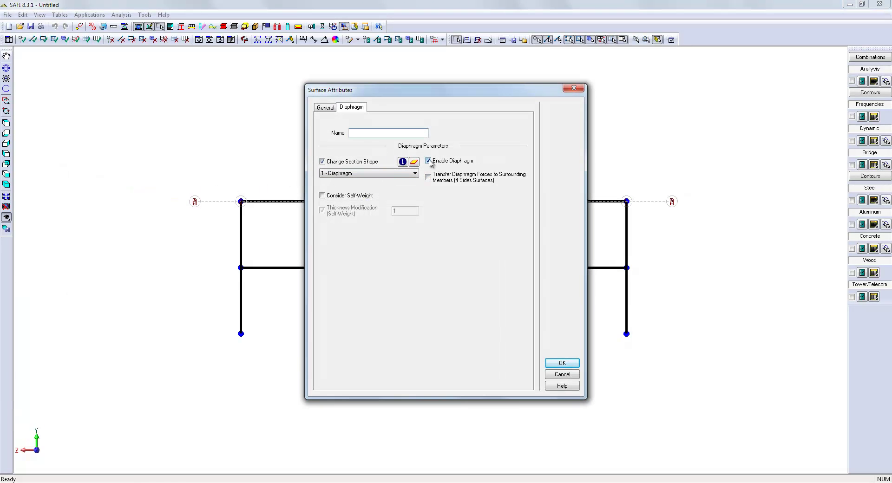
click(428, 161)
click(325, 108)
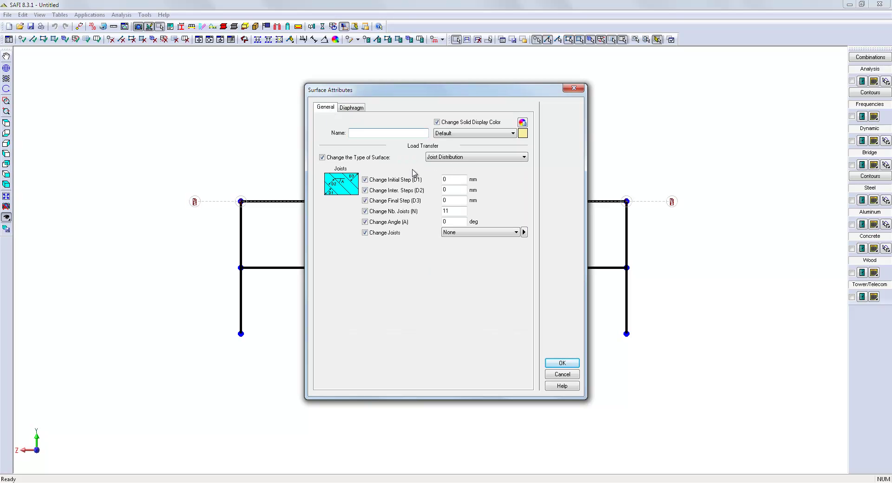
click(436, 159)
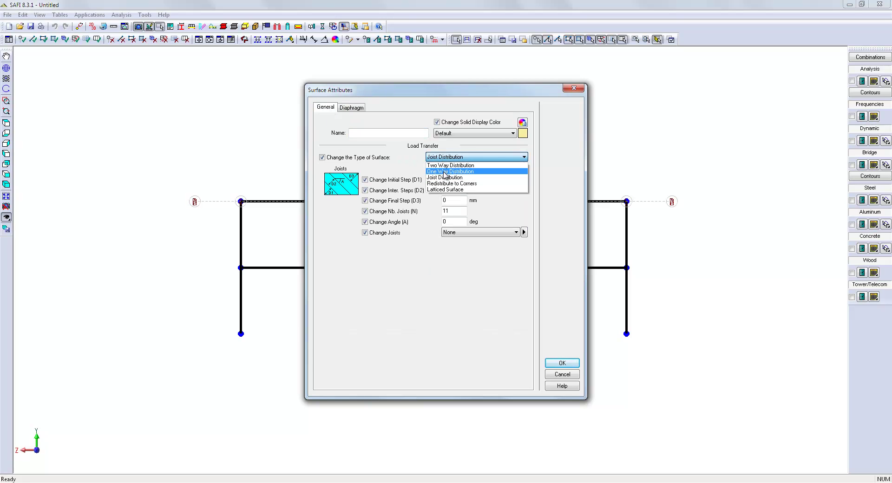
click(445, 171)
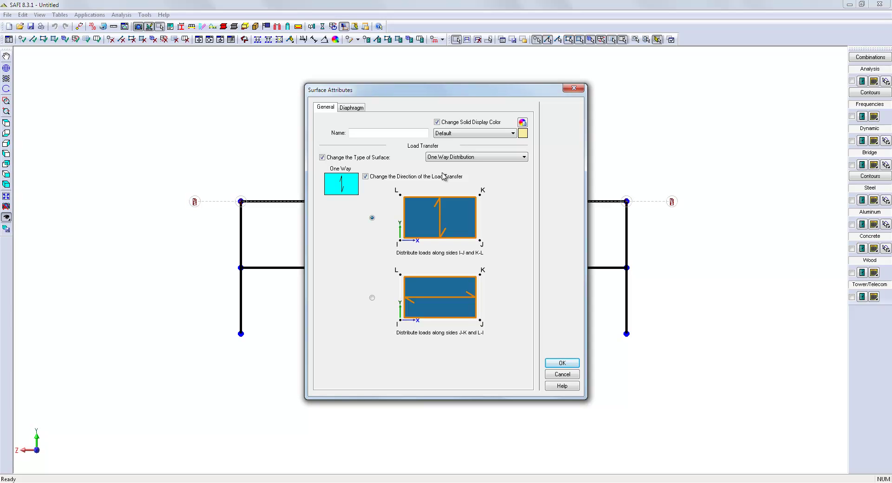
click(432, 315)
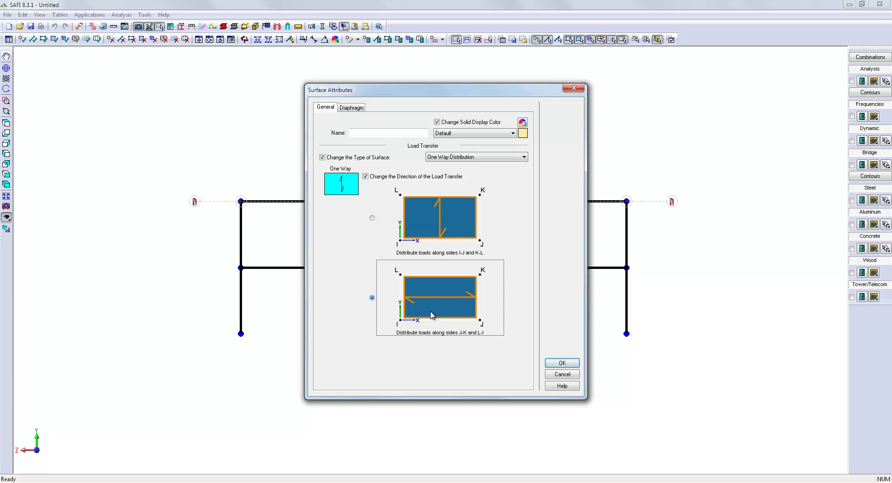
click(568, 365)
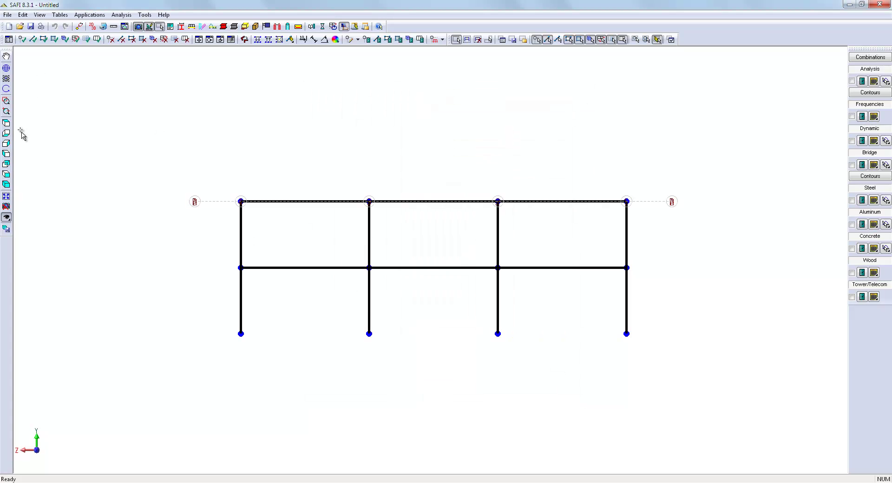
Add full-height surfaces to the left and middle bays of the grid line A elevation
click(54, 39)
click(232, 342)
click(354, 337)
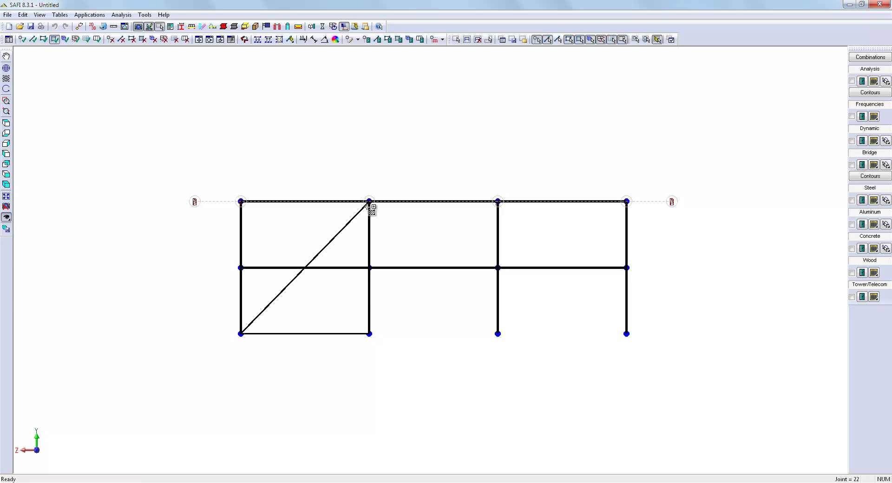
click(370, 201)
click(242, 202)
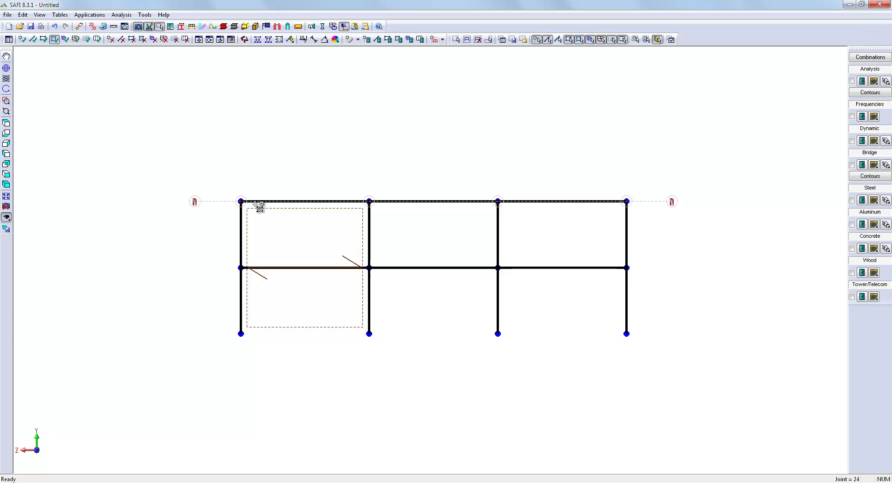
click(369, 334)
click(497, 333)
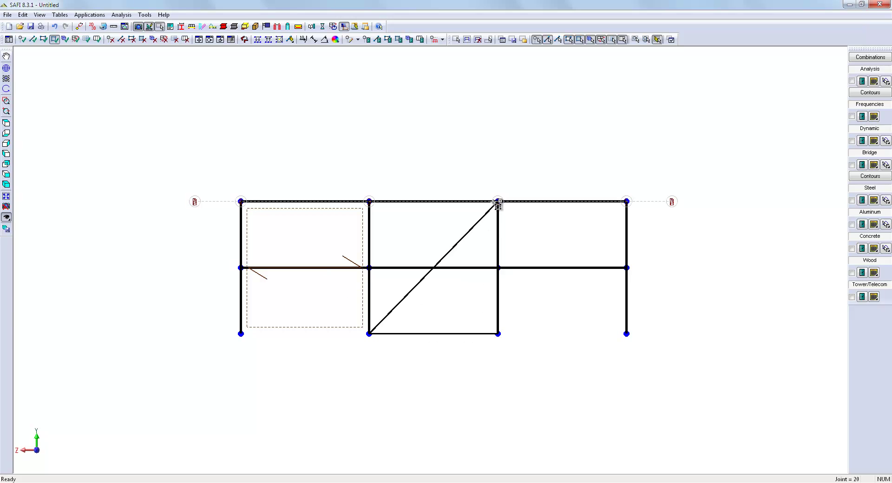
click(498, 202)
click(373, 202)
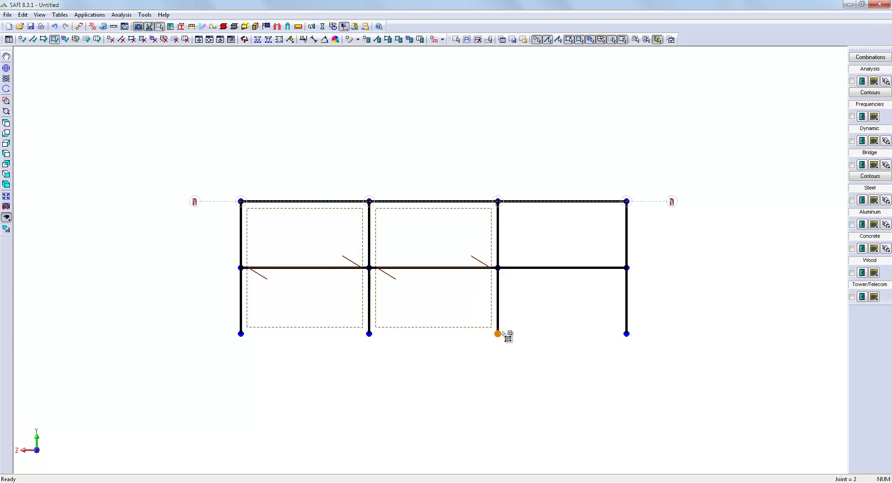
Add the right-bay full-height surface, then show all elements again
click(626, 333)
click(627, 202)
click(511, 206)
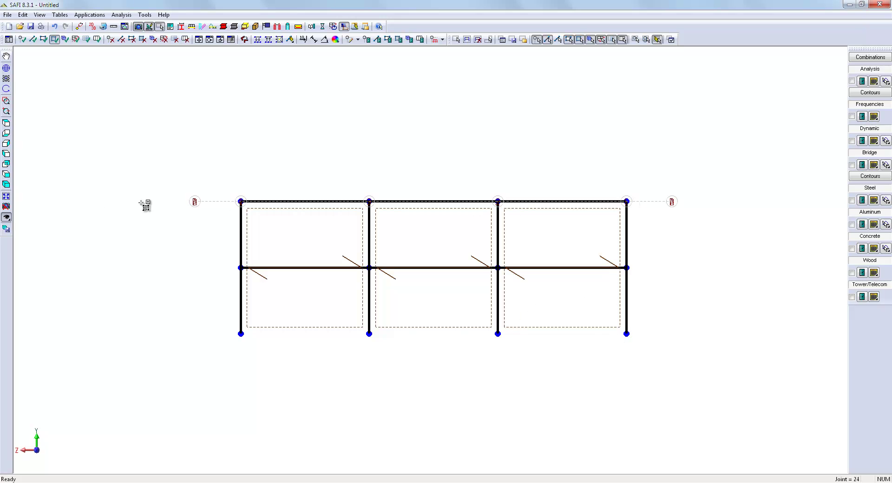
click(6, 217)
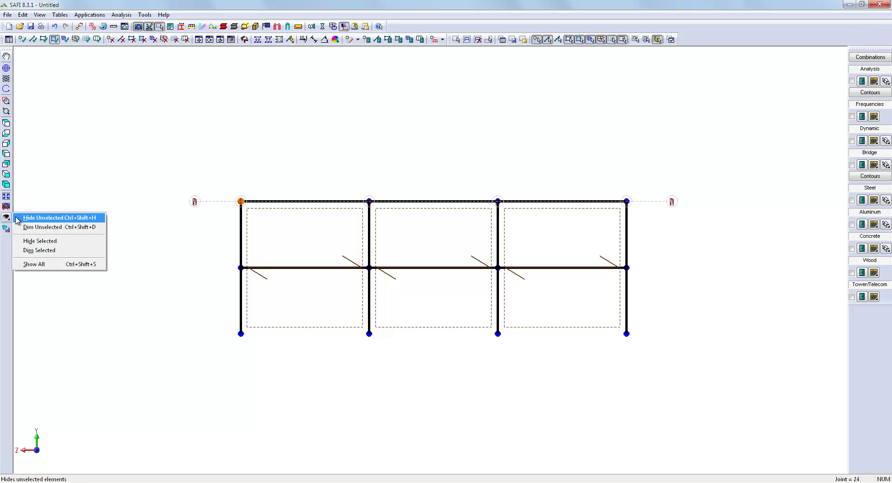
click(34, 260)
In plan, keep only the gridline 1, gridline 4 and side-column members visible, hiding the rest
click(6, 186)
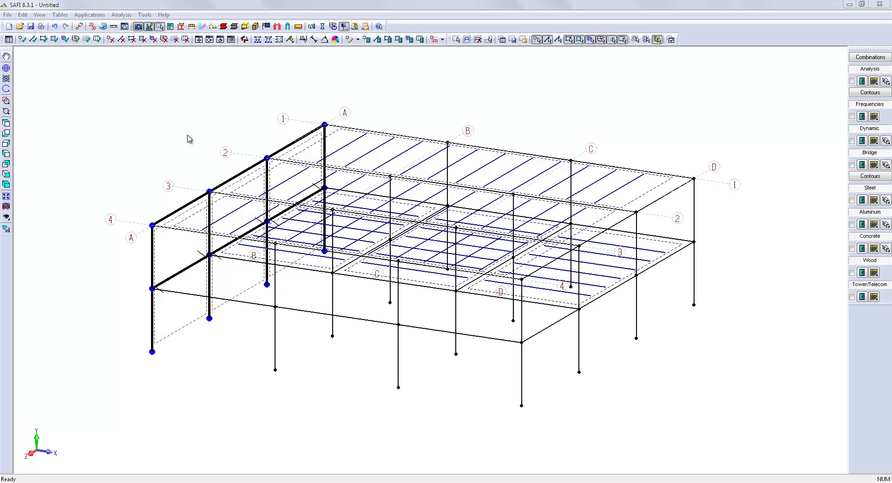
click(6, 124)
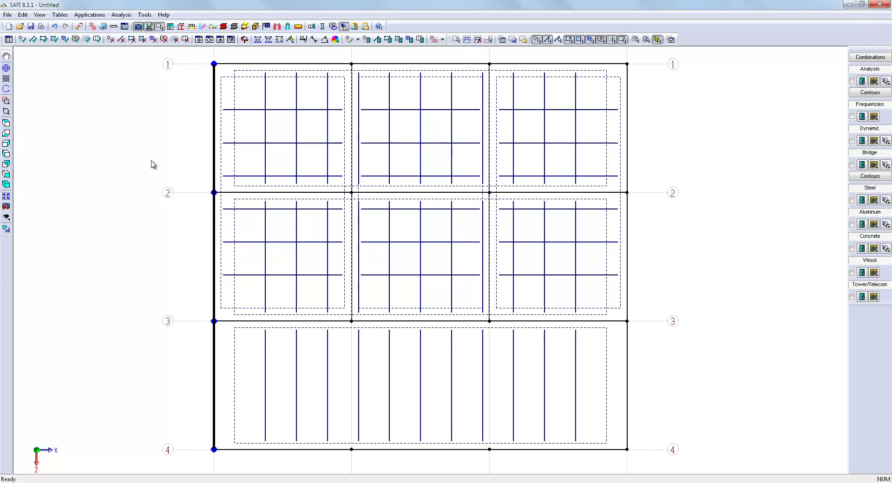
click(457, 40)
drag(174, 57, 647, 469)
drag(197, 444, 692, 460)
drag(190, 57, 236, 470)
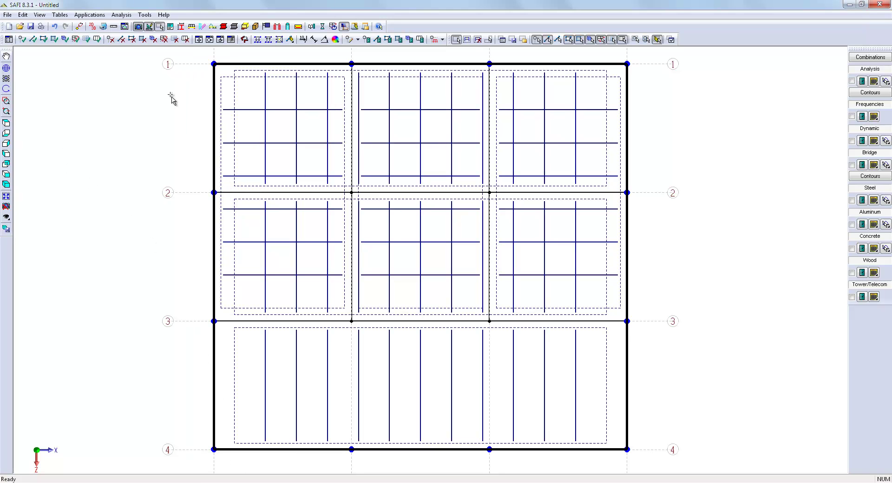
click(6, 217)
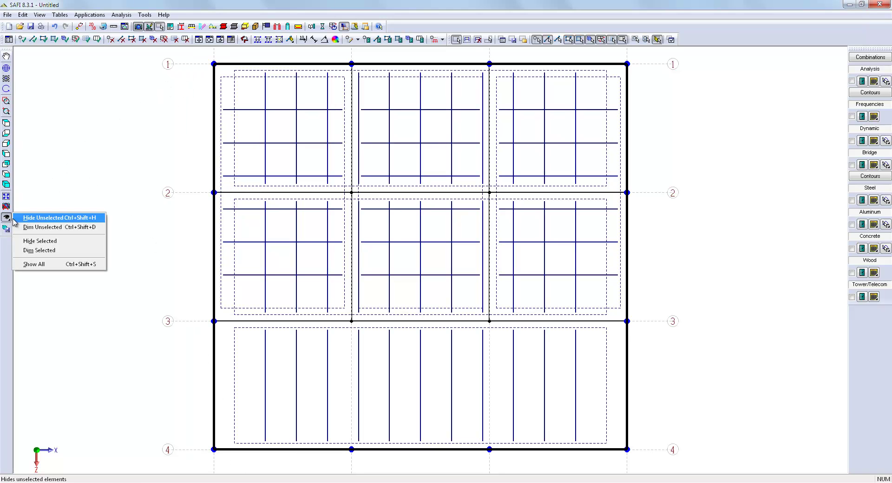
click(27, 221)
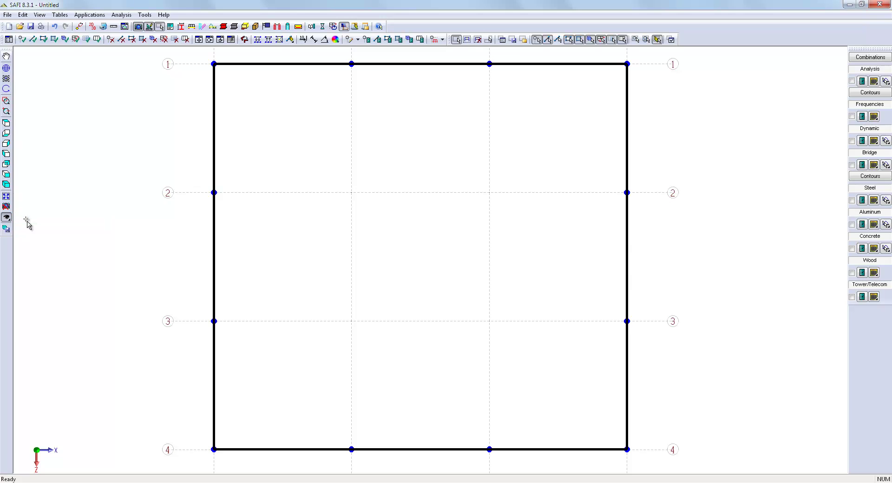
In isometric view, draw lower and upper X-brace diagonals in the front bay
click(7, 195)
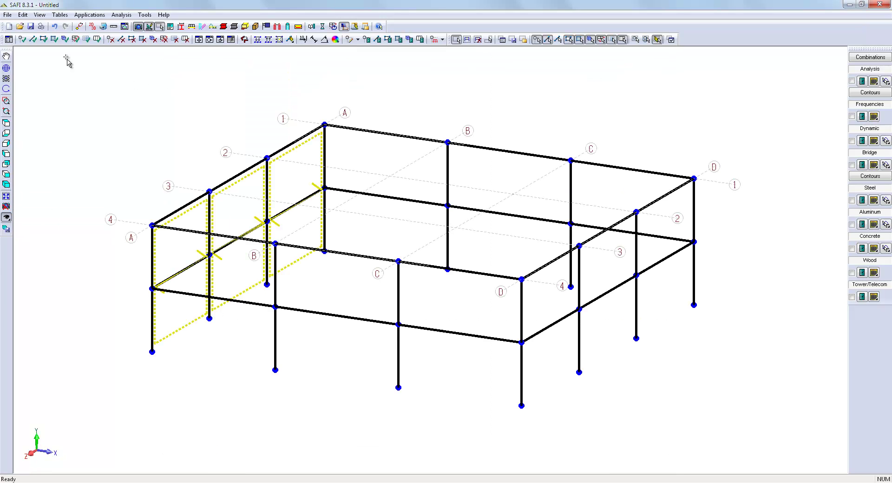
click(34, 40)
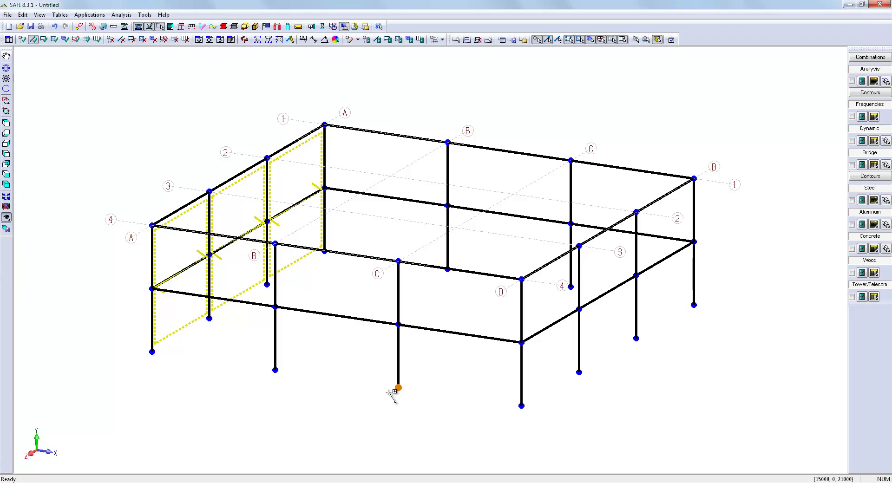
click(422, 382)
click(521, 343)
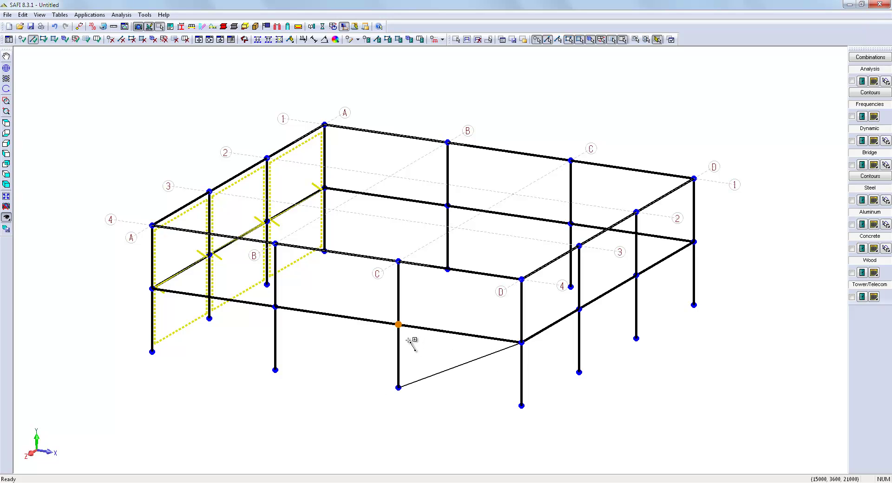
click(521, 406)
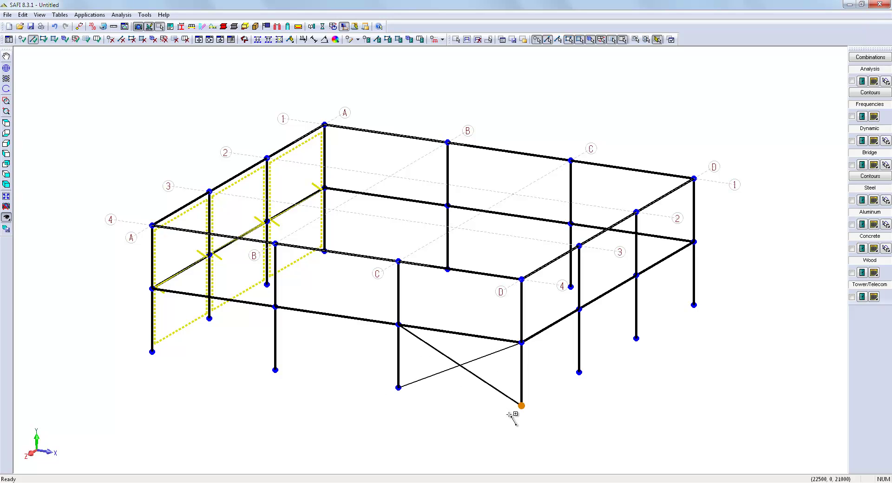
click(400, 324)
click(398, 324)
click(521, 279)
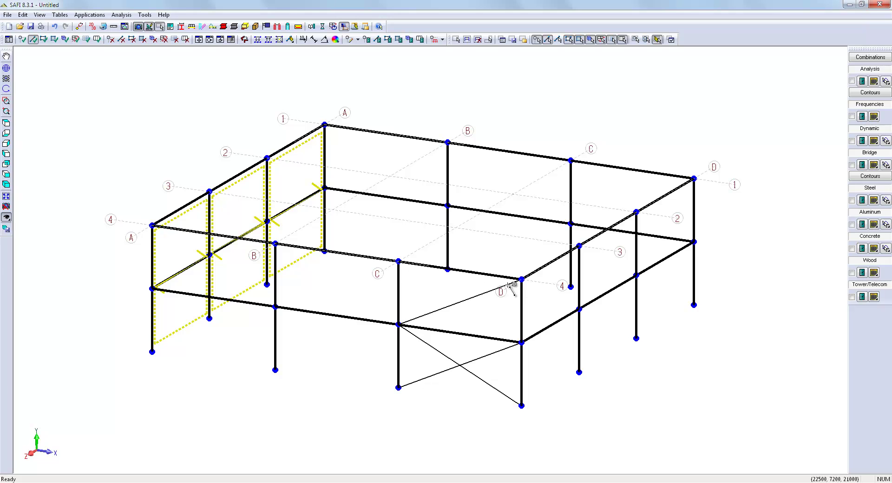
click(398, 261)
click(521, 343)
key(Escape)
Draw lower and upper X-brace diagonals in the right side bay
click(33, 39)
click(637, 339)
click(693, 242)
click(636, 276)
click(693, 305)
click(636, 275)
click(693, 179)
click(635, 211)
click(688, 239)
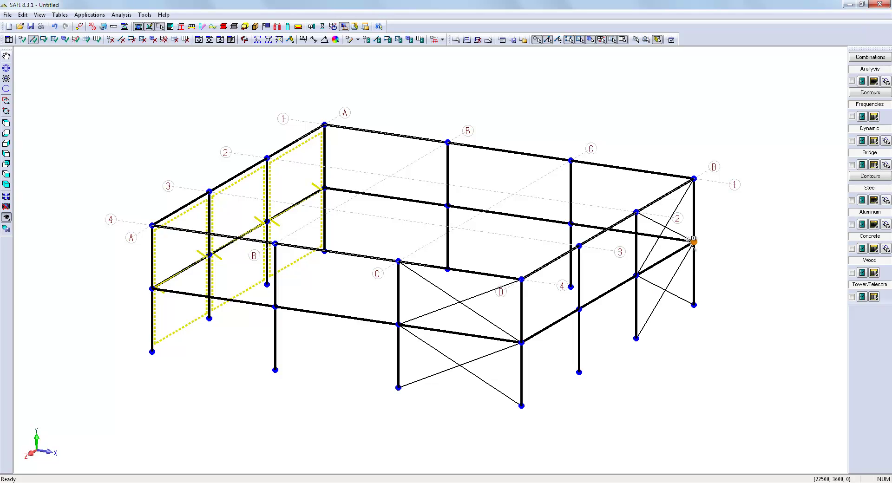
Add lower and upper X-braces in the back bay between C and D
click(571, 287)
click(693, 242)
click(693, 305)
click(570, 223)
click(693, 178)
click(693, 241)
click(571, 160)
Brace the end bay between gridlines 1 and 2 with upper and lower X diagonals
click(267, 221)
click(324, 124)
click(267, 158)
click(324, 188)
click(267, 222)
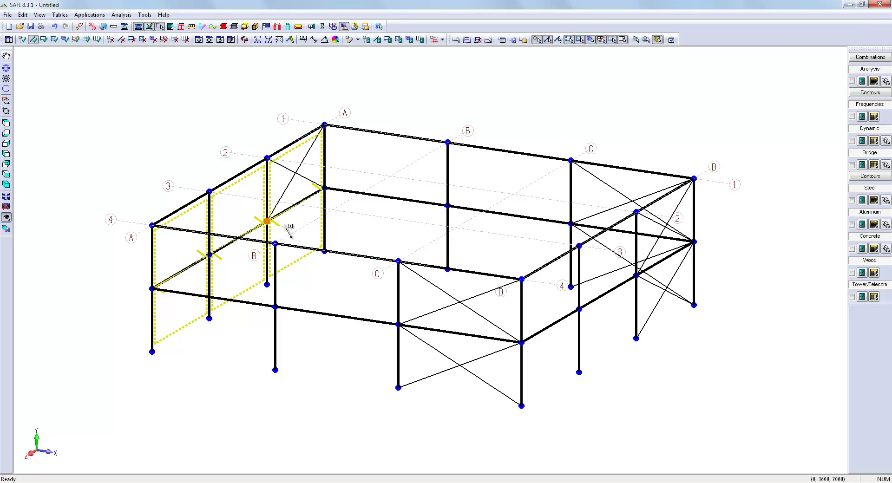
click(324, 251)
click(324, 188)
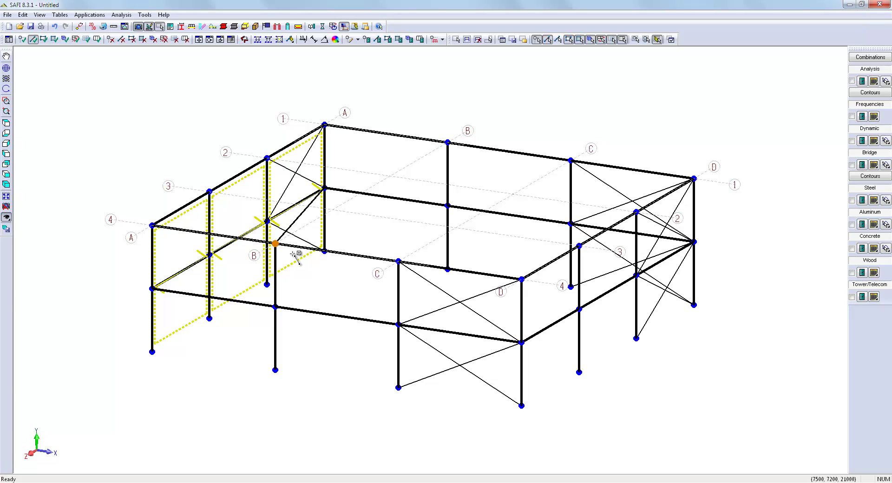
click(271, 277)
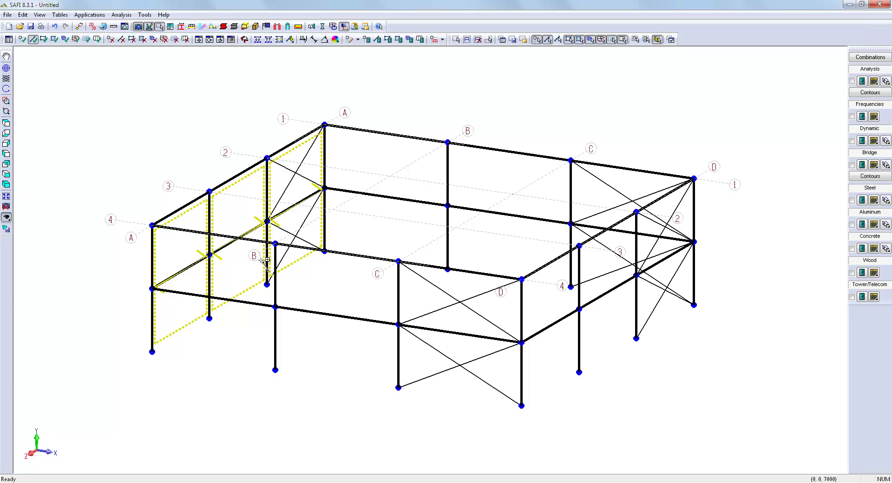
Stop adding members and show all hidden elements again
click(33, 40)
click(6, 217)
click(43, 265)
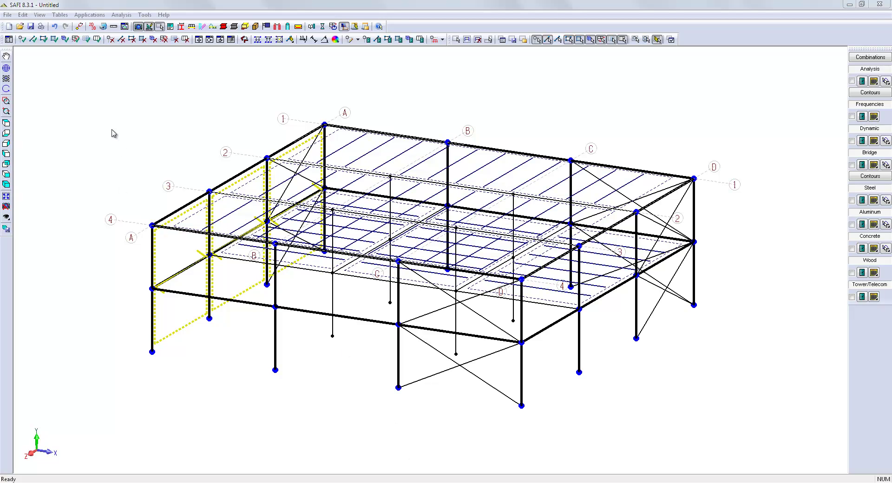
Select the 16 base joints from the front view and make them pinned supports
click(7, 175)
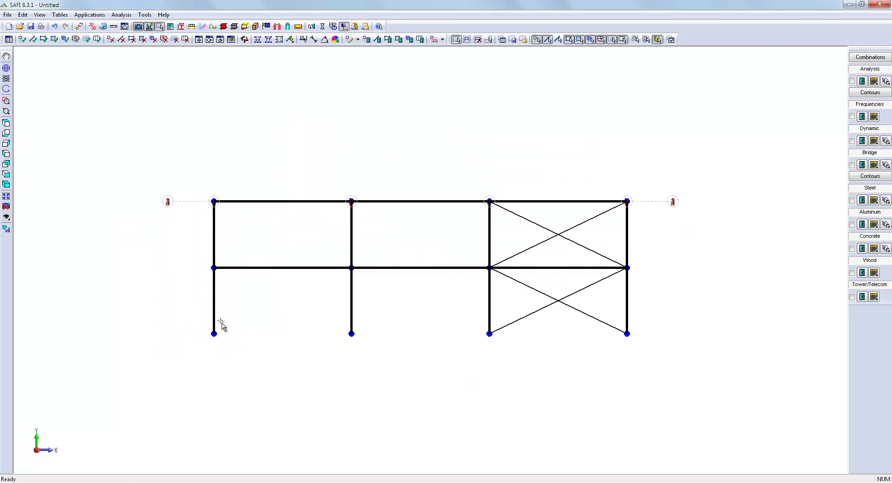
drag(189, 319, 719, 372)
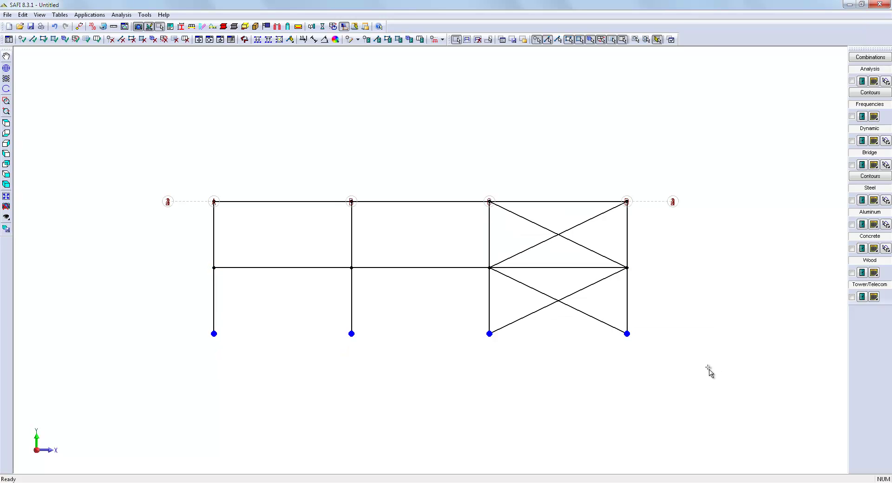
click(7, 184)
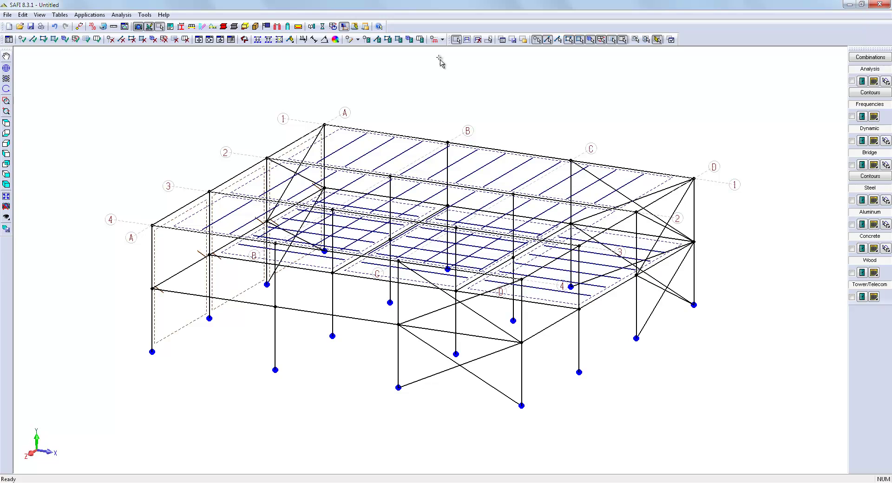
click(366, 39)
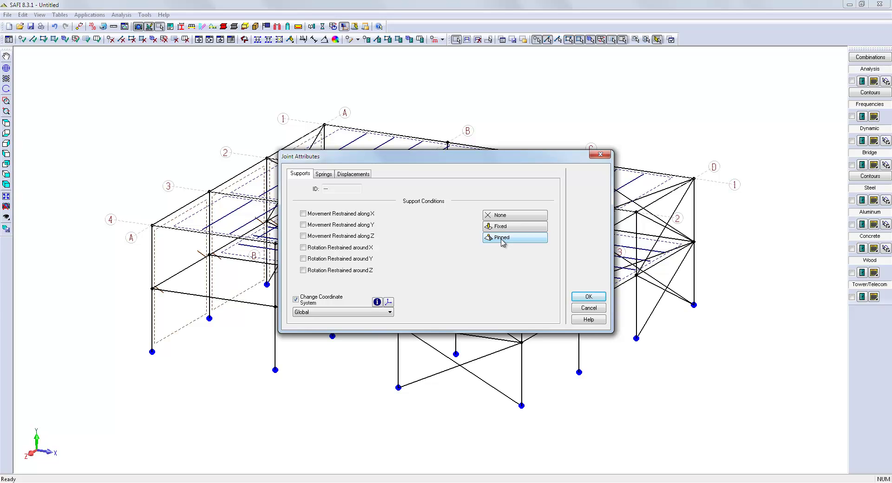
click(502, 238)
click(586, 297)
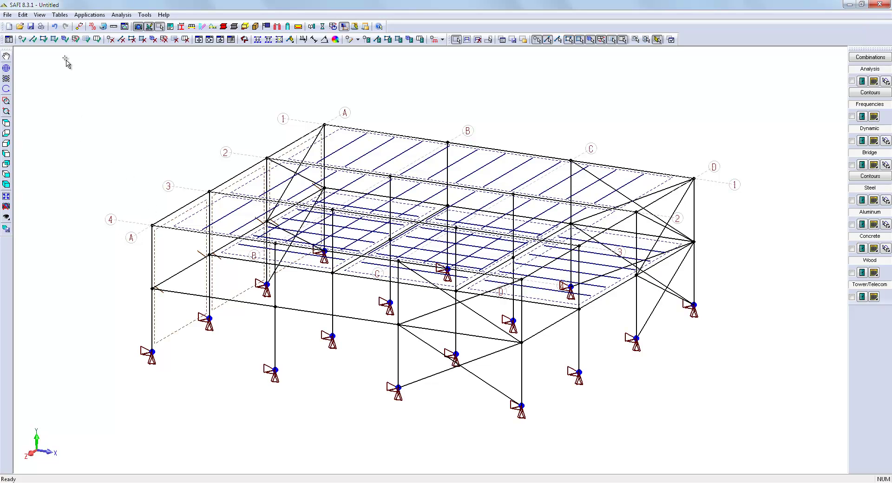
Select the top and middle front-elevation beam lines and pick the W360x45 standard section
click(6, 174)
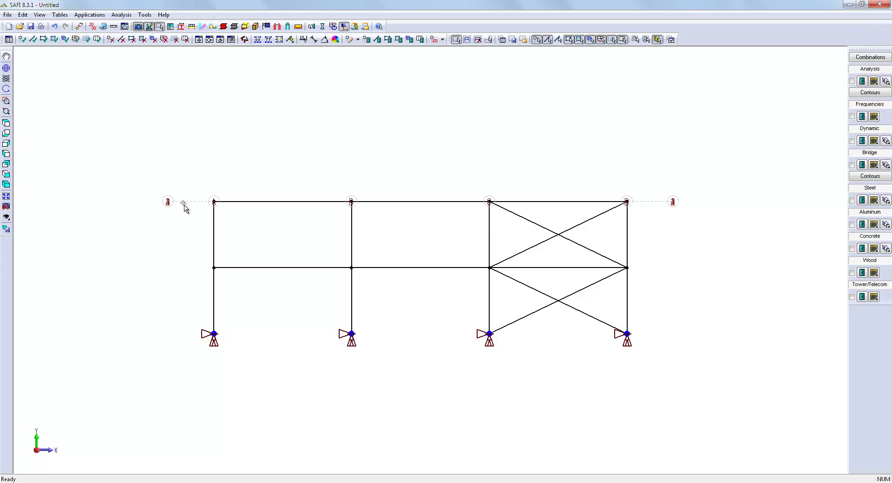
drag(192, 190, 675, 220)
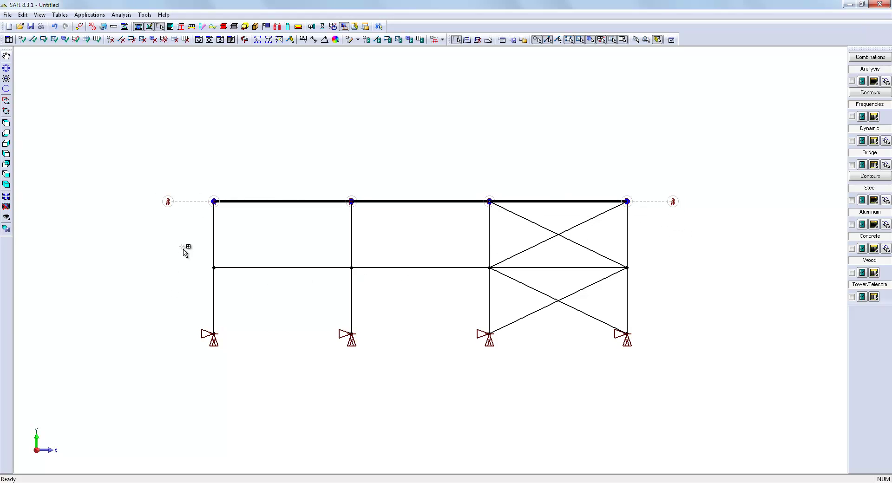
drag(184, 247, 673, 283)
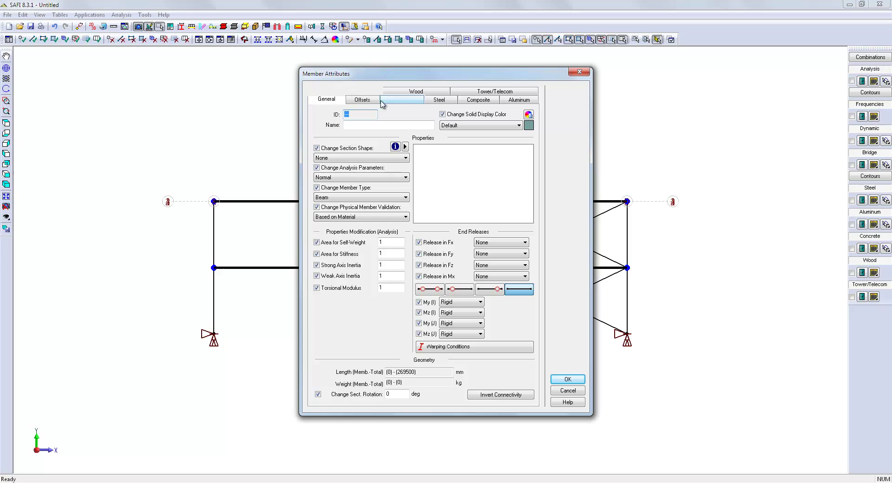
click(405, 147)
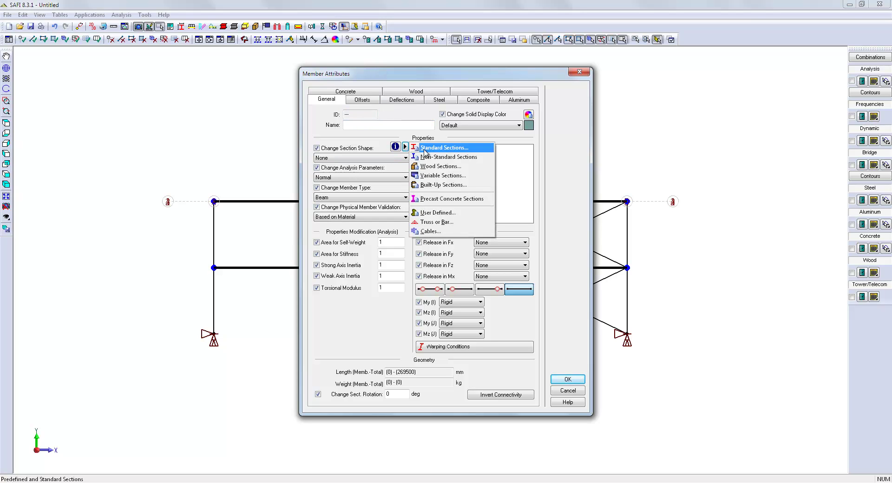
click(424, 149)
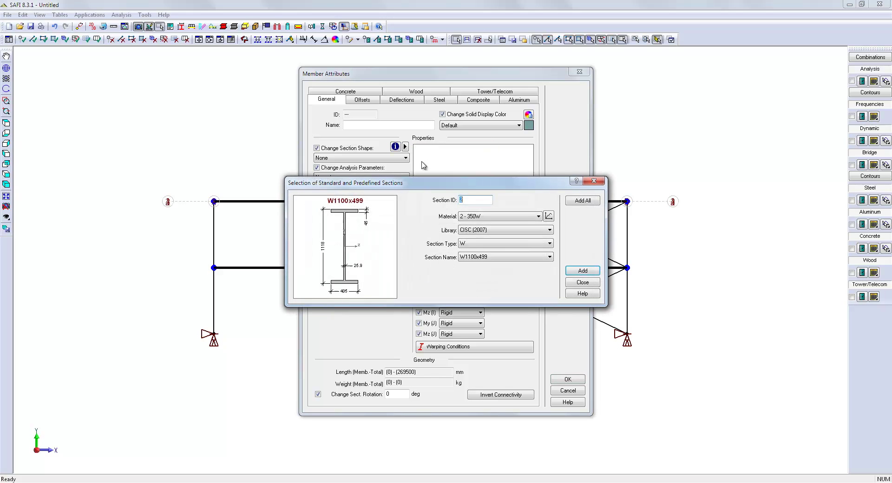
click(481, 259)
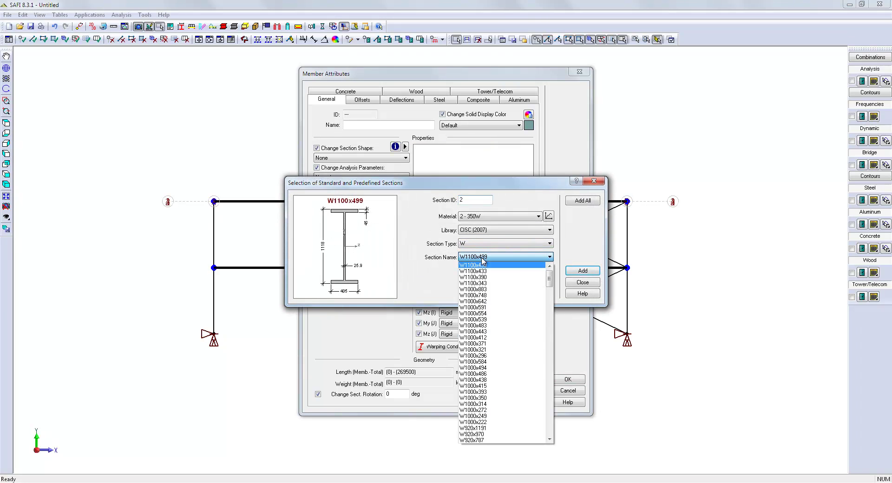
drag(549, 279, 524, 408)
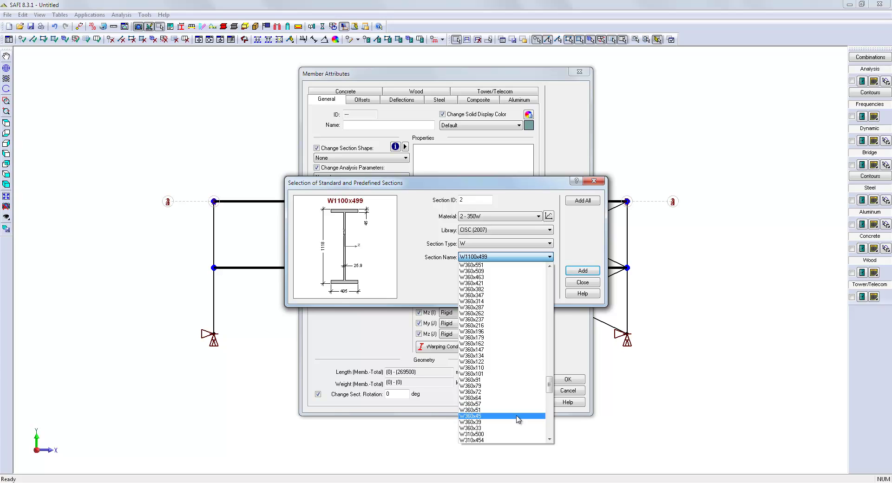
click(518, 419)
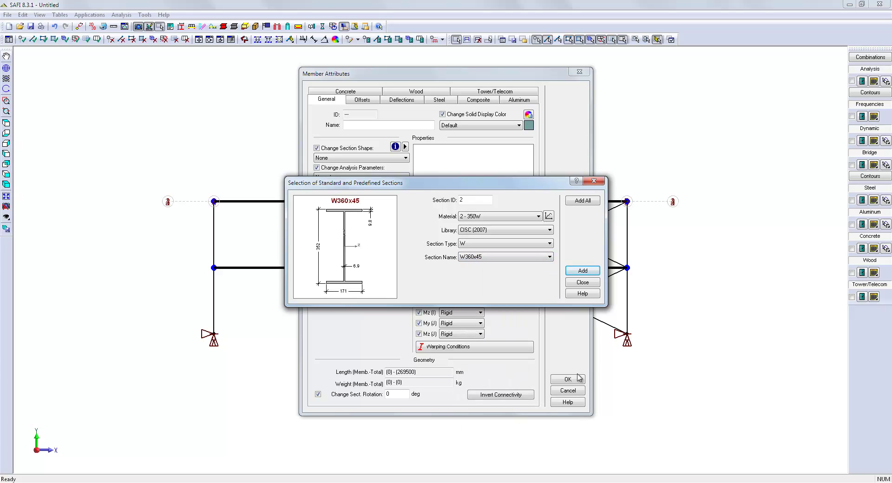
Add W360x45 and the square HSS178x178x6.4 G40 to the model's sections
click(586, 274)
click(515, 243)
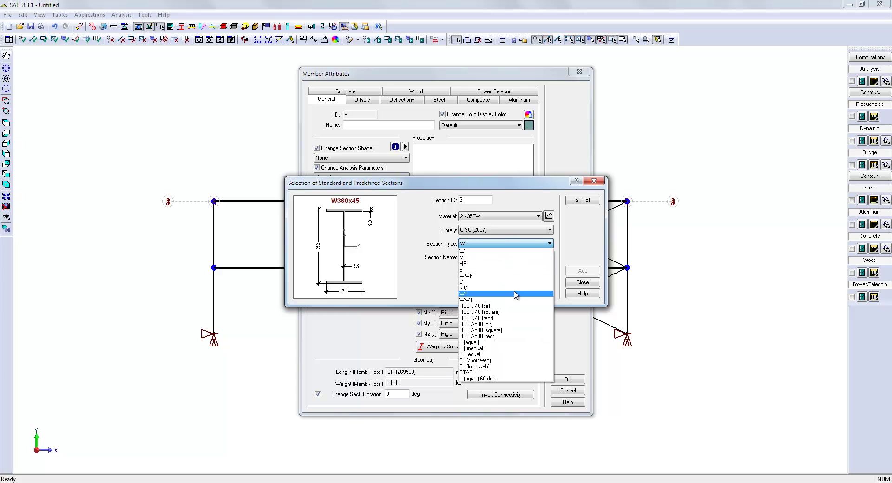
click(511, 314)
click(510, 262)
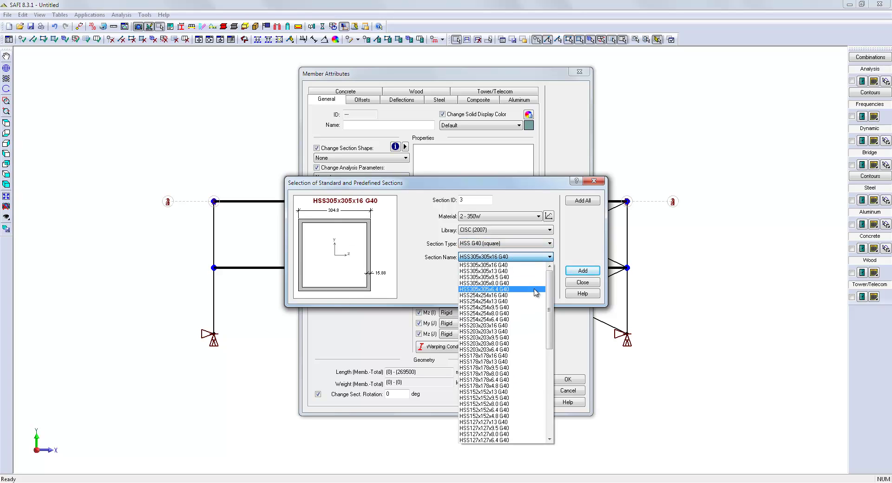
scroll(551, 314, down, 1)
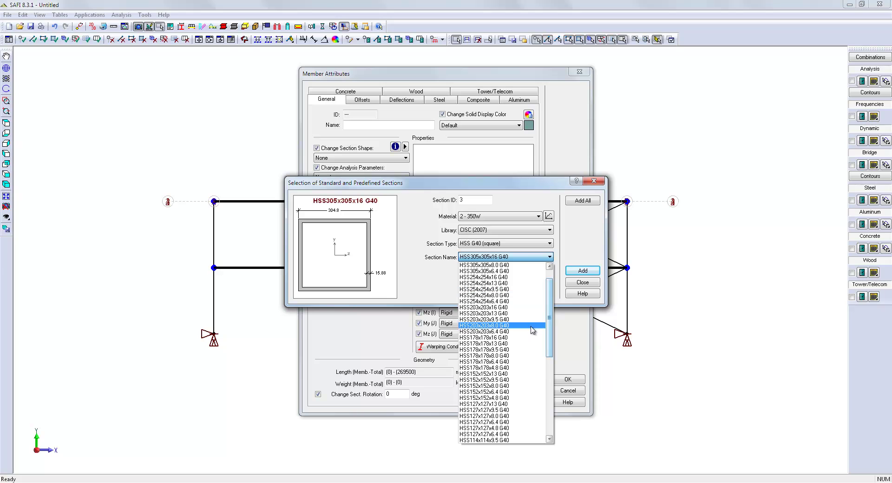
click(514, 362)
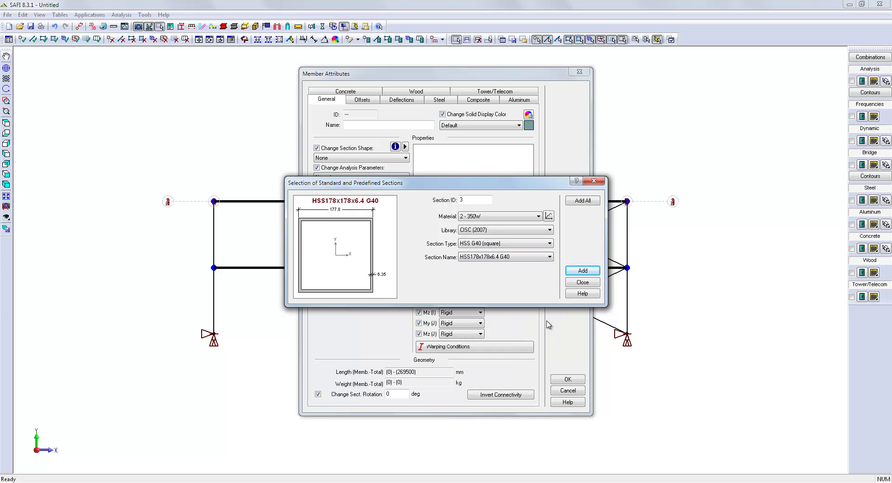
click(580, 271)
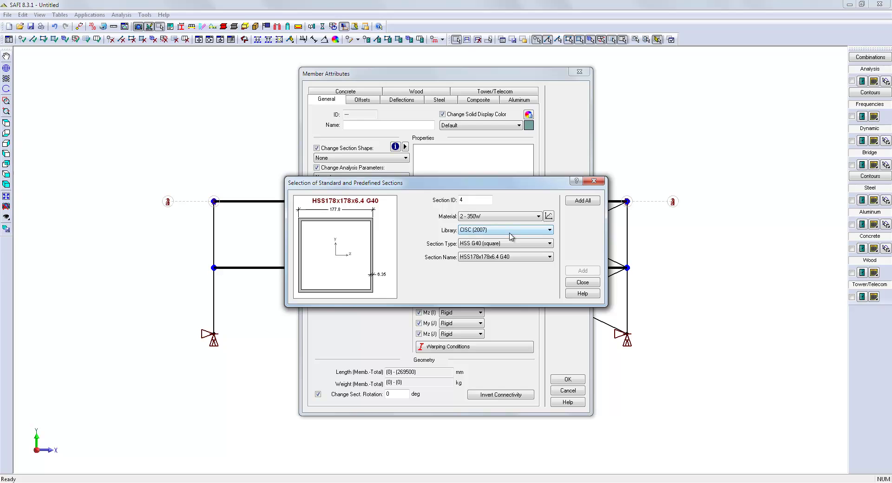
Switch the section type to L (equal) and pick L152x152x9.5
click(497, 246)
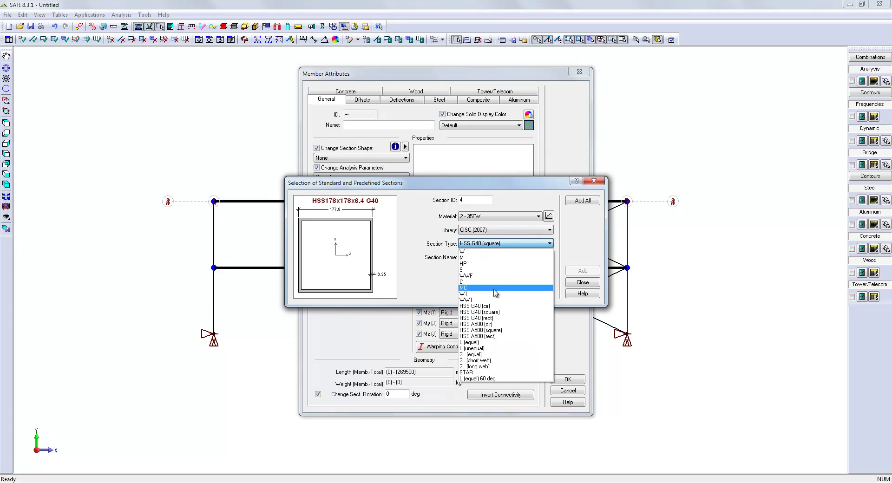
click(484, 343)
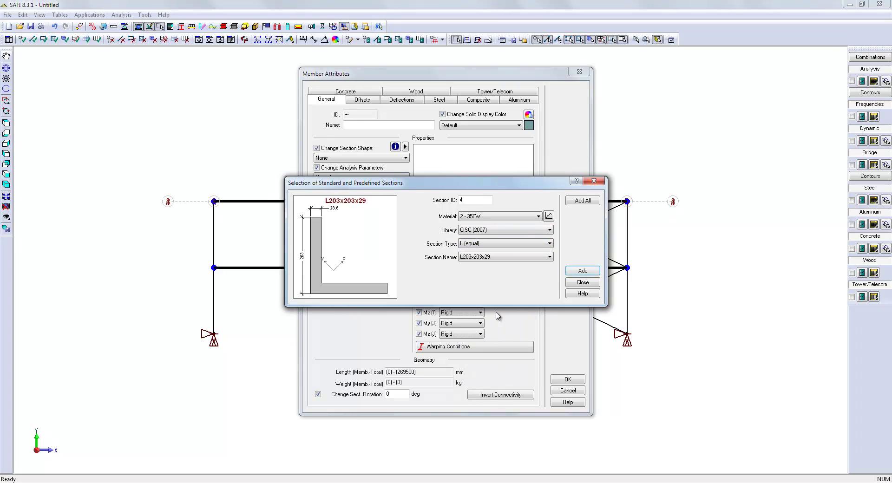
click(510, 262)
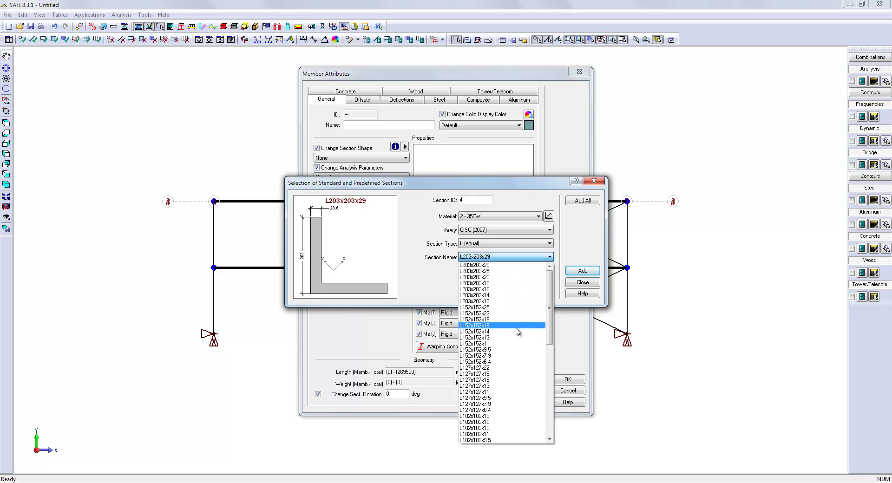
click(506, 349)
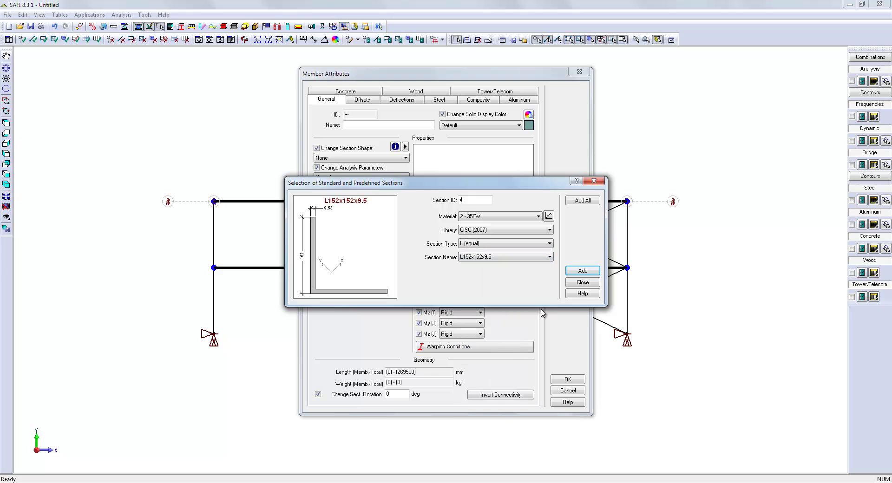
Give the selected beams section 2 - W360x45 with both ends hinged
click(586, 284)
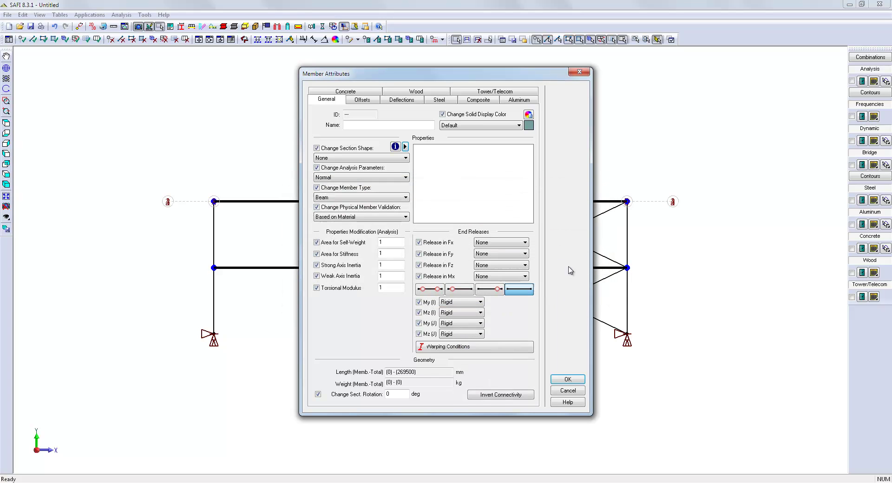
click(362, 158)
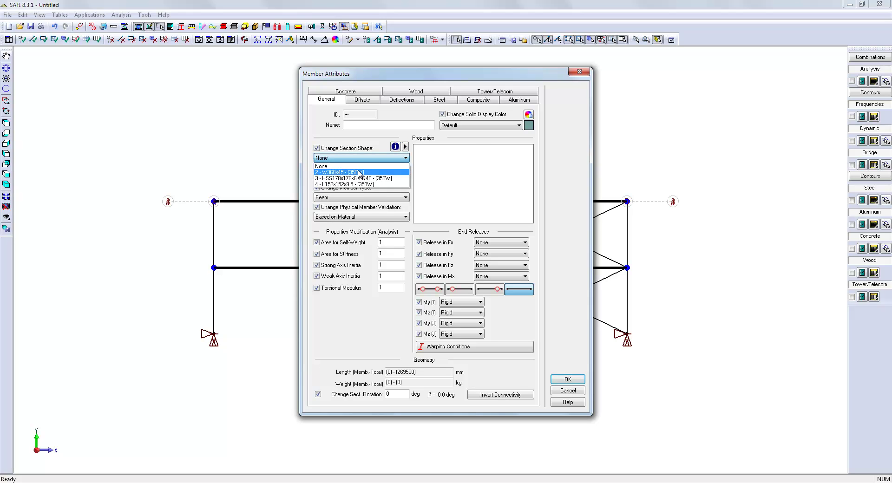
click(361, 173)
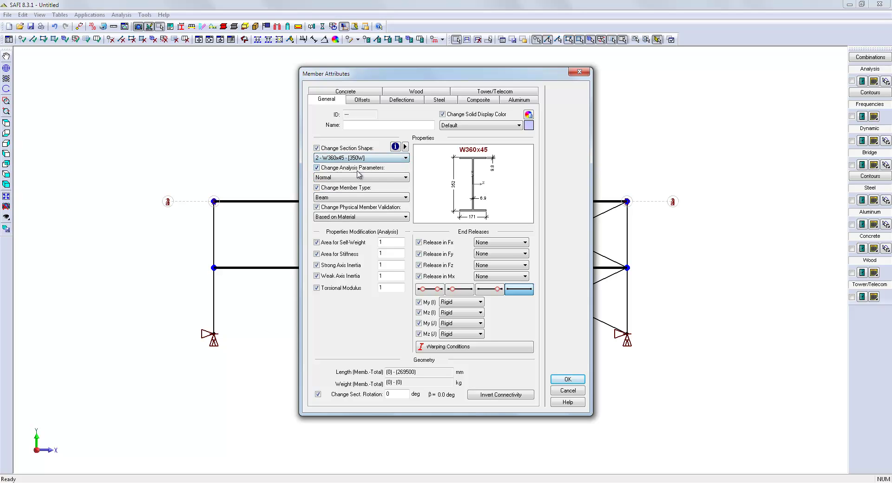
click(430, 290)
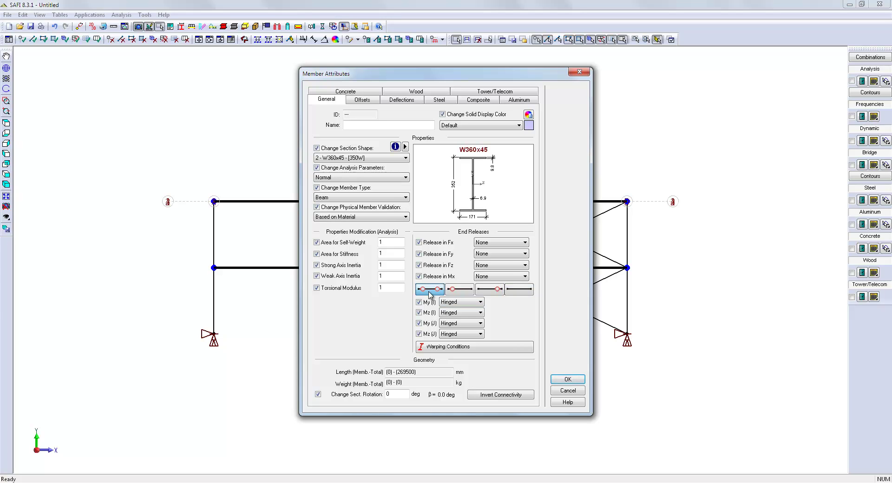
click(567, 379)
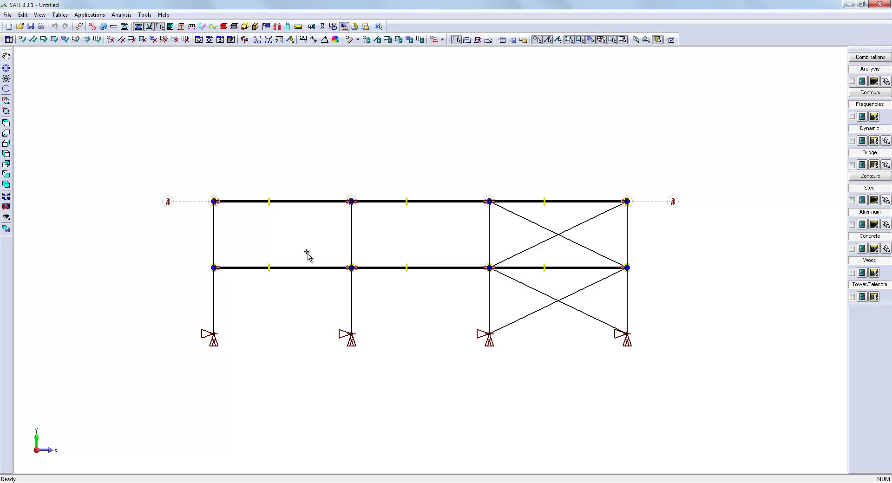
Select all 32 Y-axis vertical members and make them HSS178x178x6.4 G40 columns
click(7, 185)
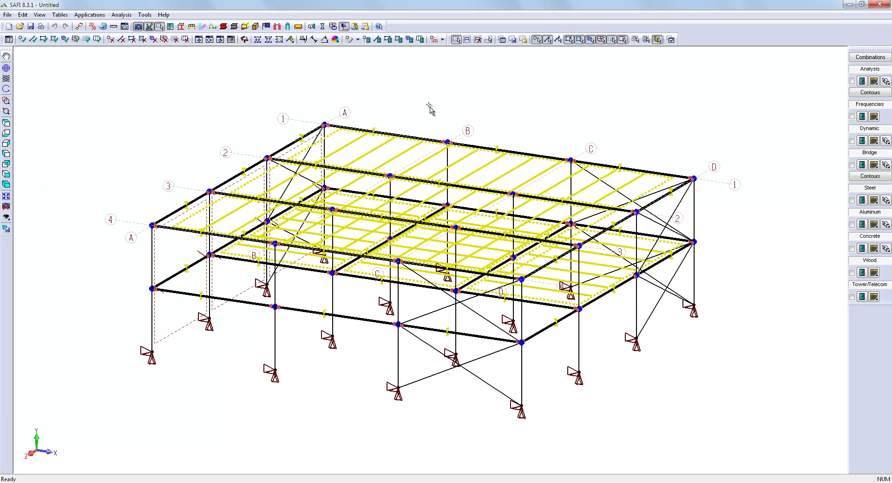
click(502, 40)
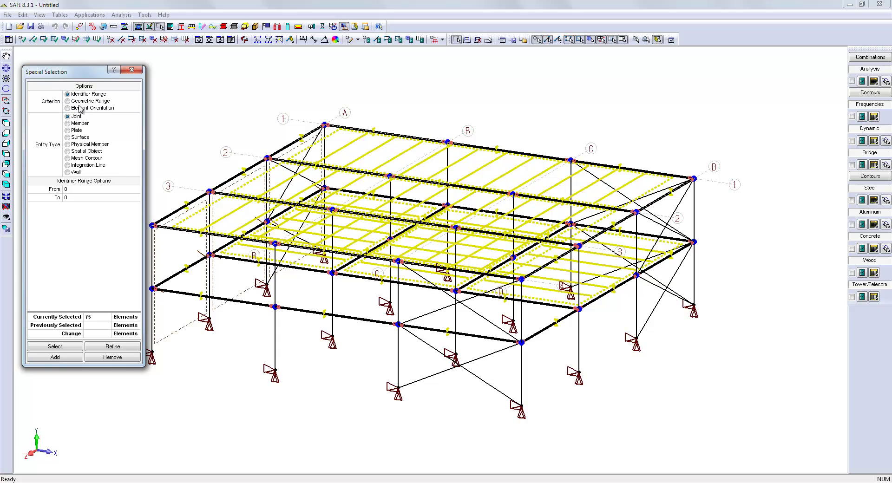
click(80, 107)
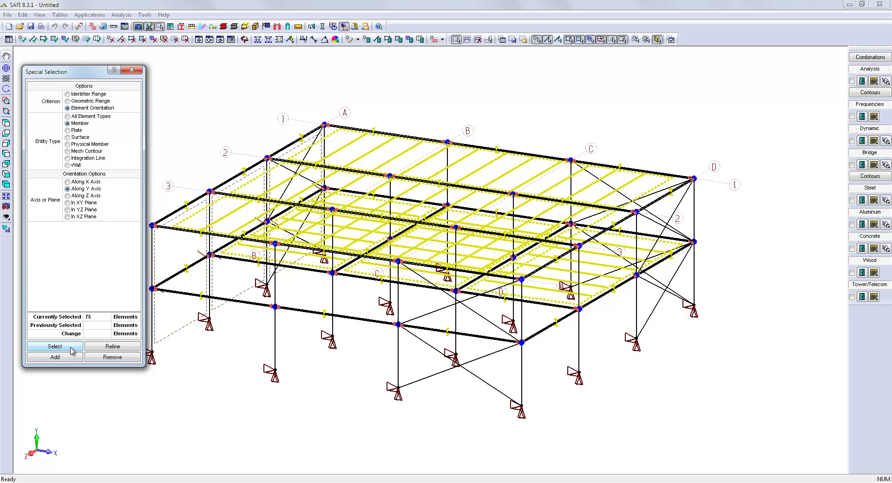
click(69, 349)
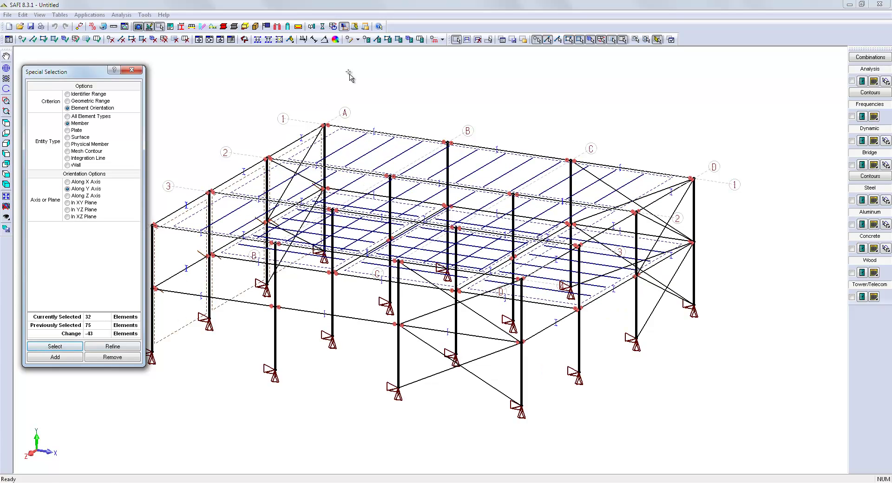
click(377, 40)
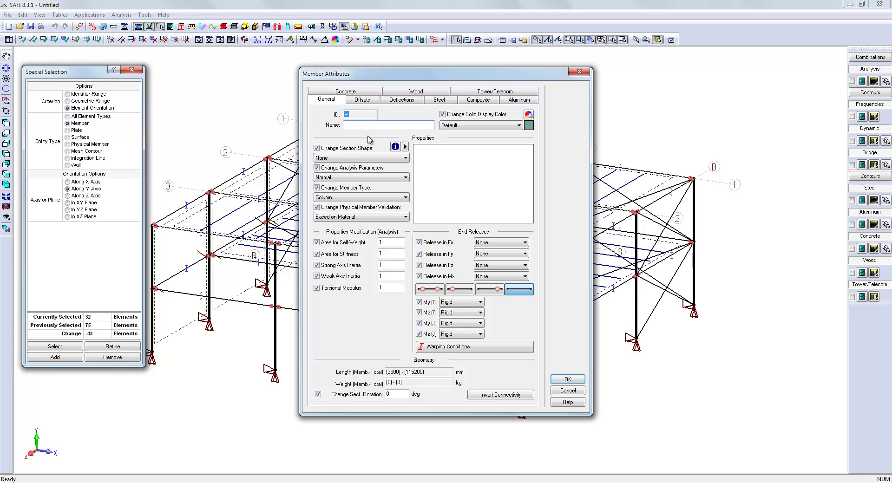
click(356, 158)
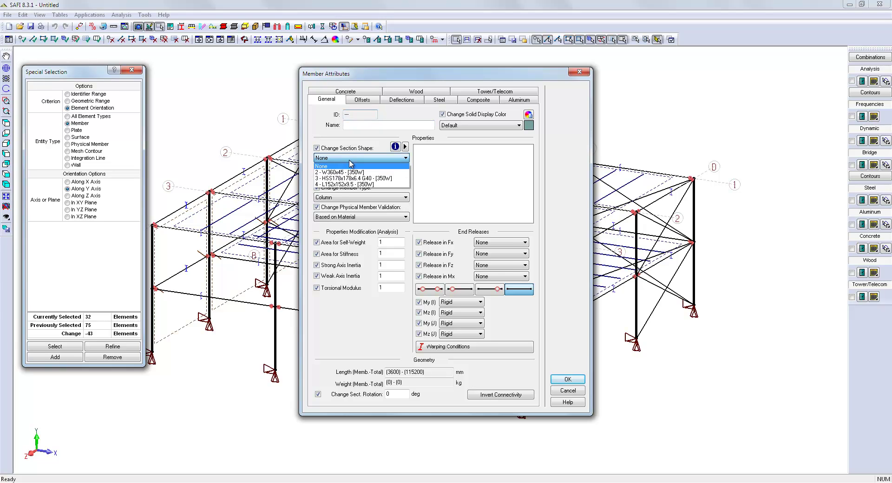
click(348, 184)
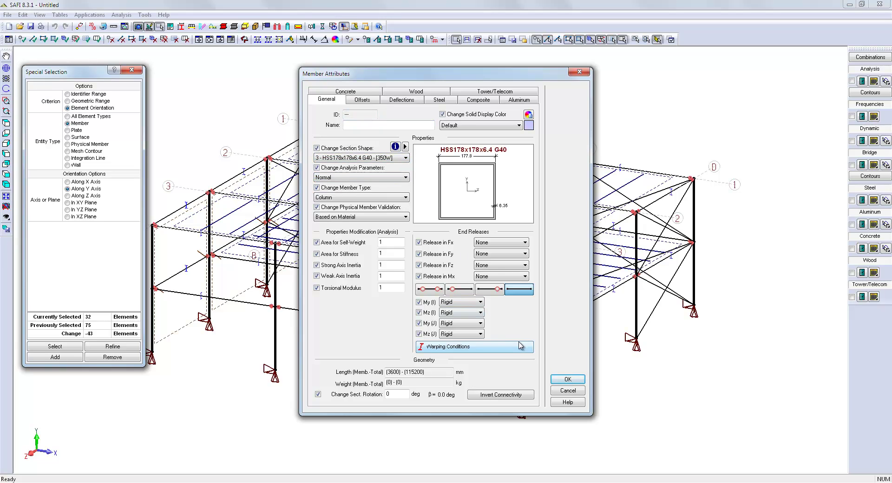
click(568, 379)
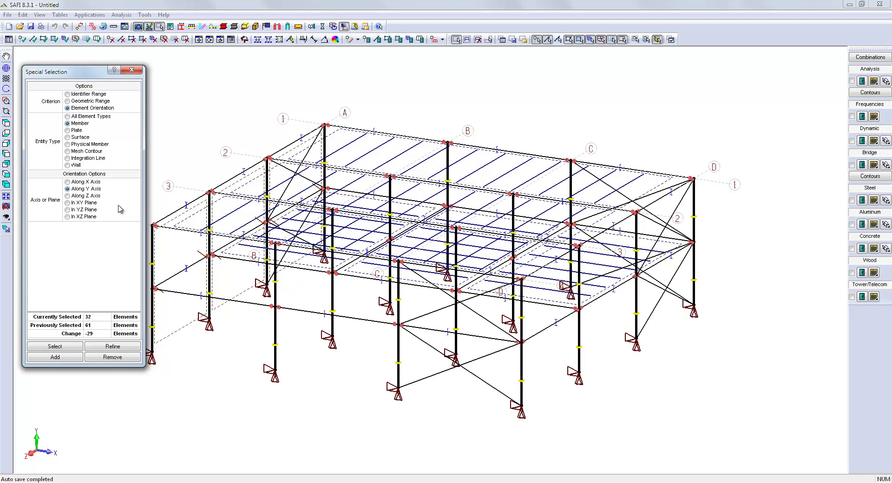
Select the XZ-plane members, then invert the selection to isolate the braces
click(76, 218)
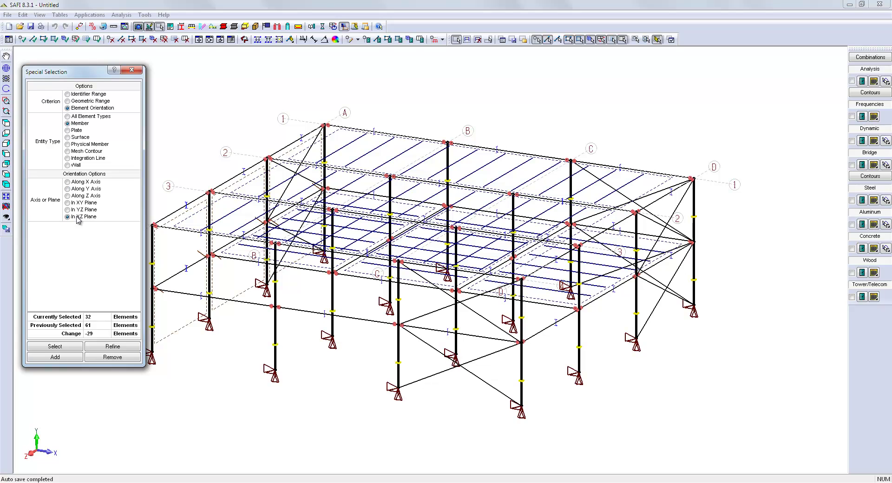
click(77, 357)
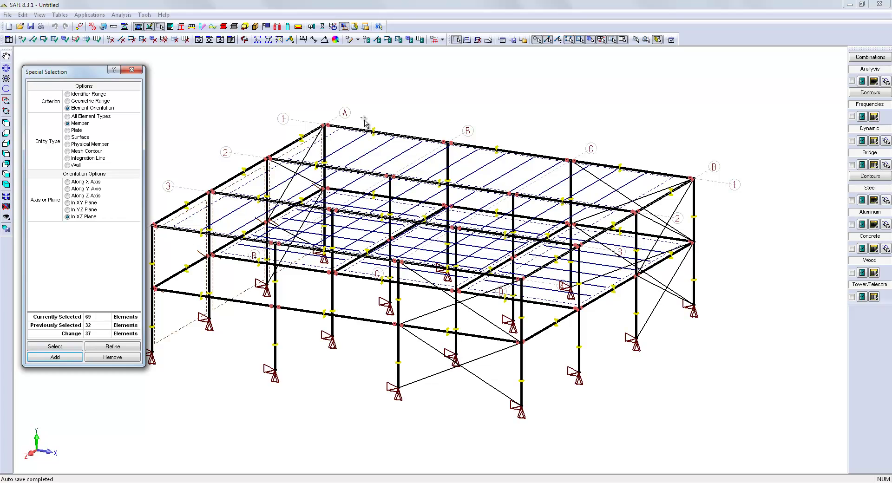
click(132, 70)
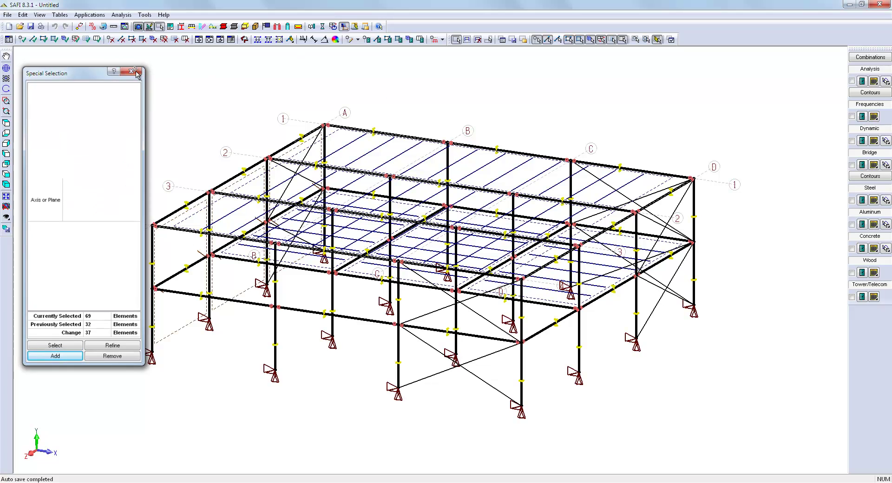
click(488, 40)
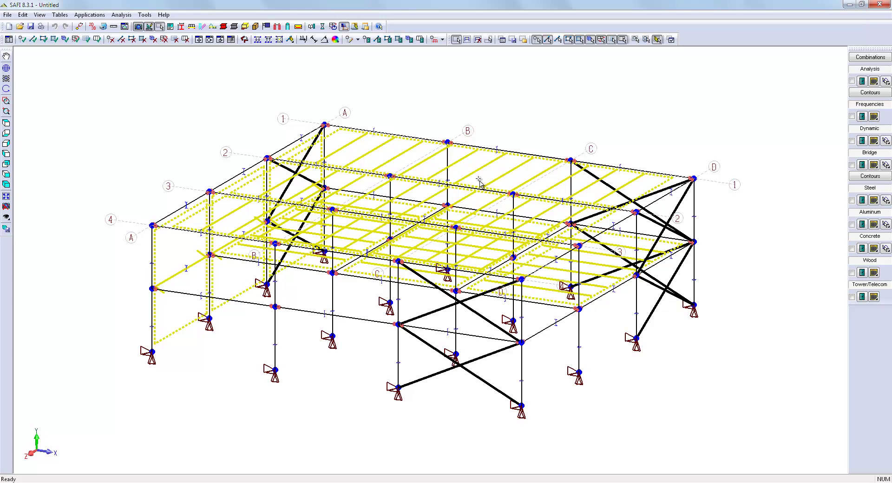
Give the braces the L152x152x9.5 section hinged at both ends, then clear the selection
click(377, 39)
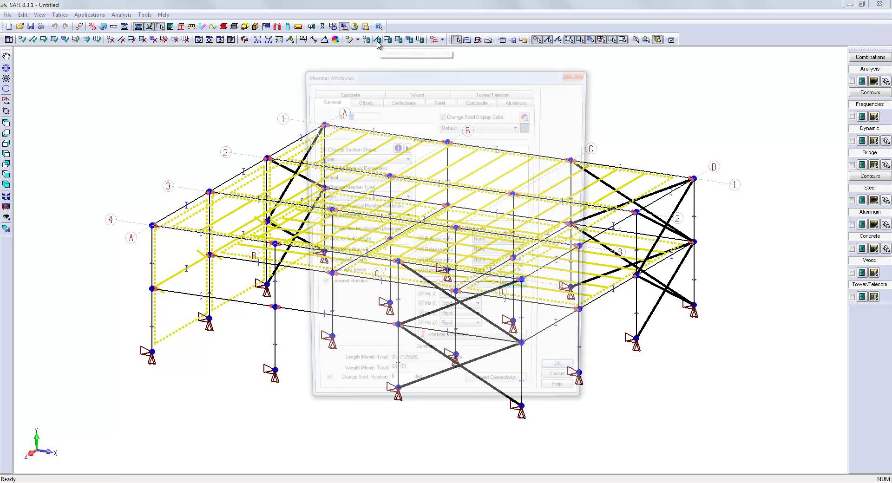
click(367, 158)
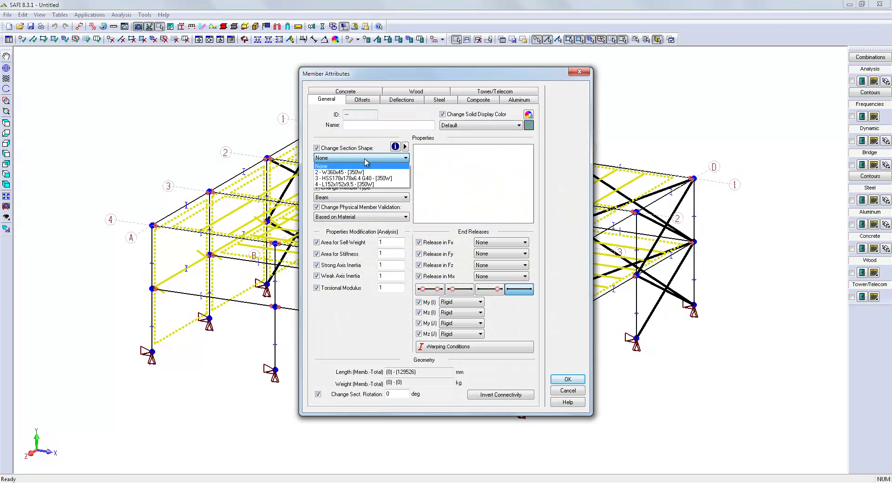
click(361, 185)
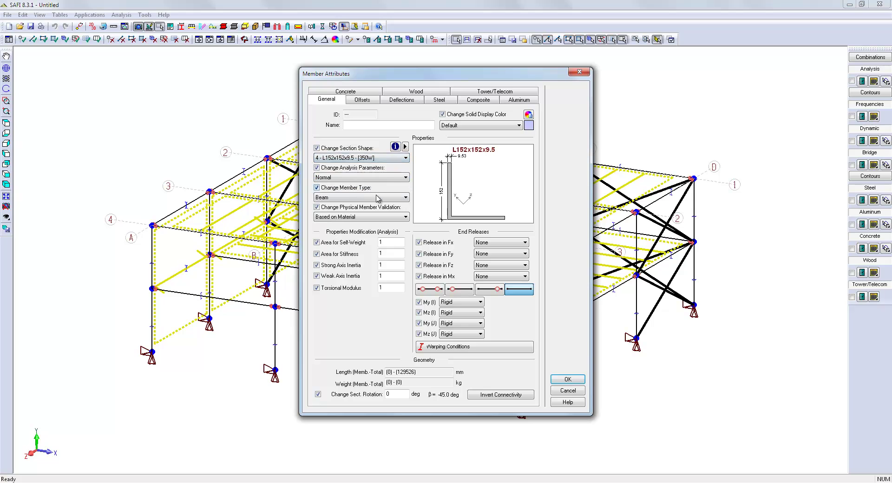
click(431, 292)
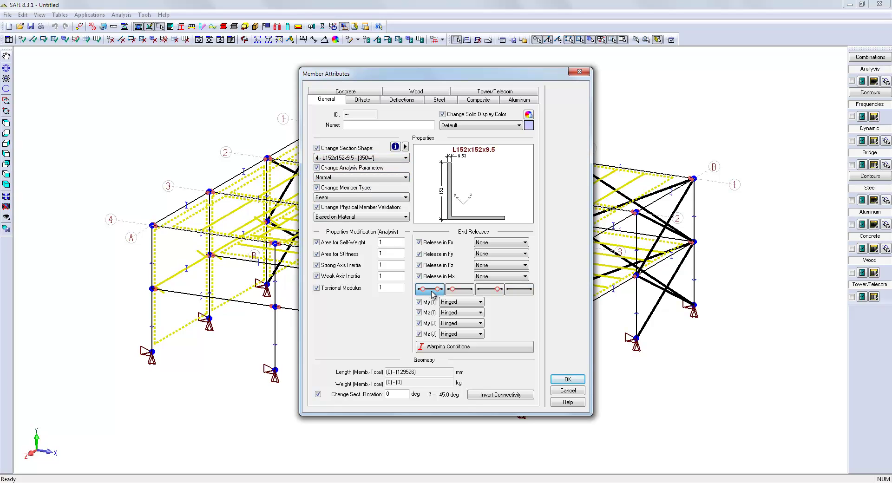
click(576, 381)
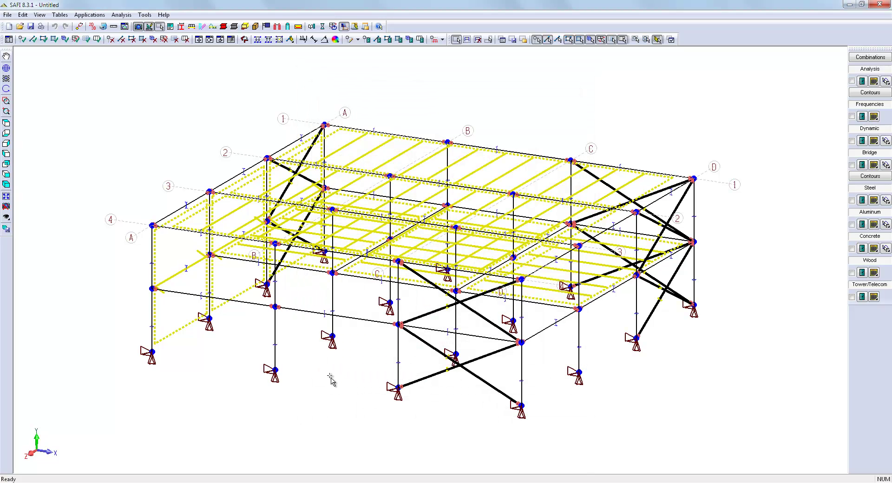
click(340, 393)
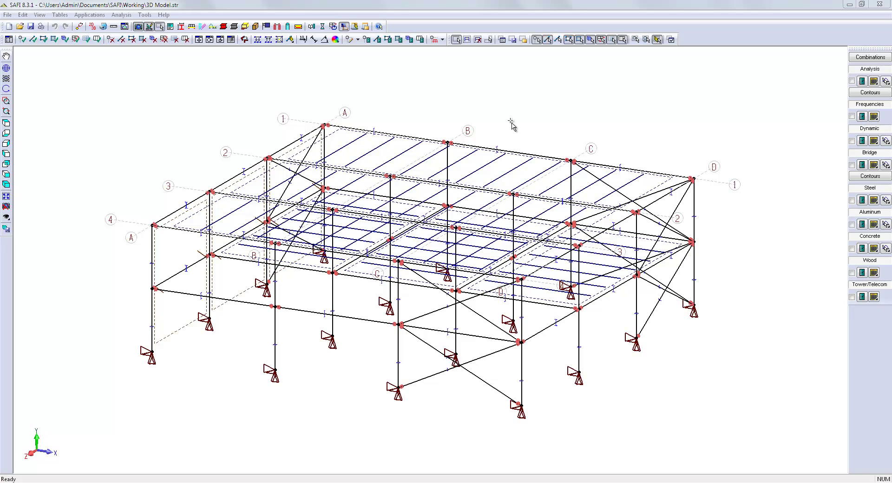
Define basic load cases Dead Load and Live Load with their matching load types
click(442, 40)
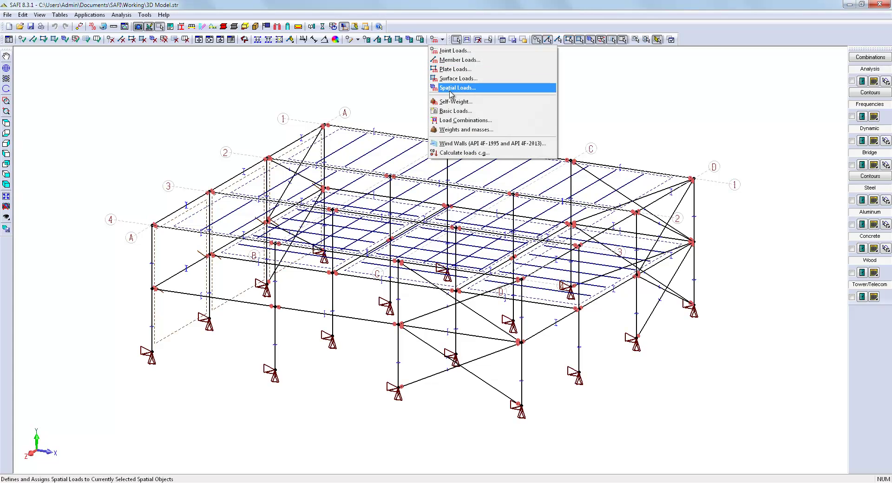
click(453, 111)
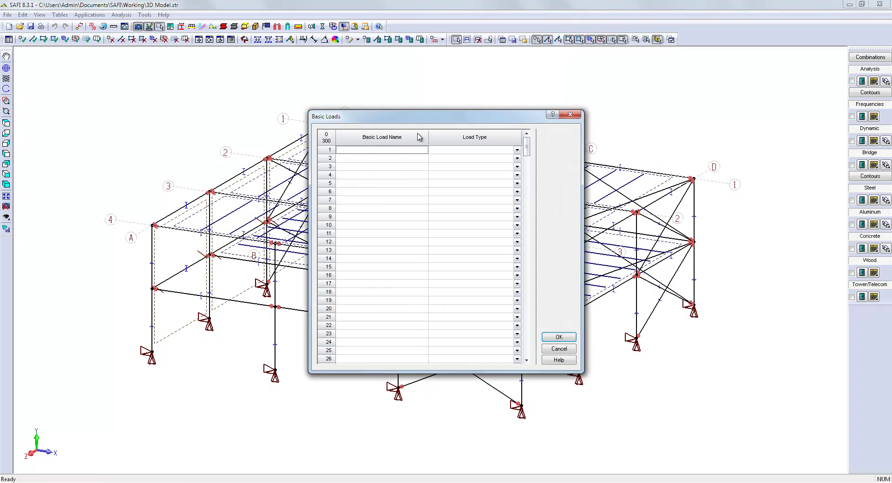
click(391, 150)
text(Dead Load)
click(517, 150)
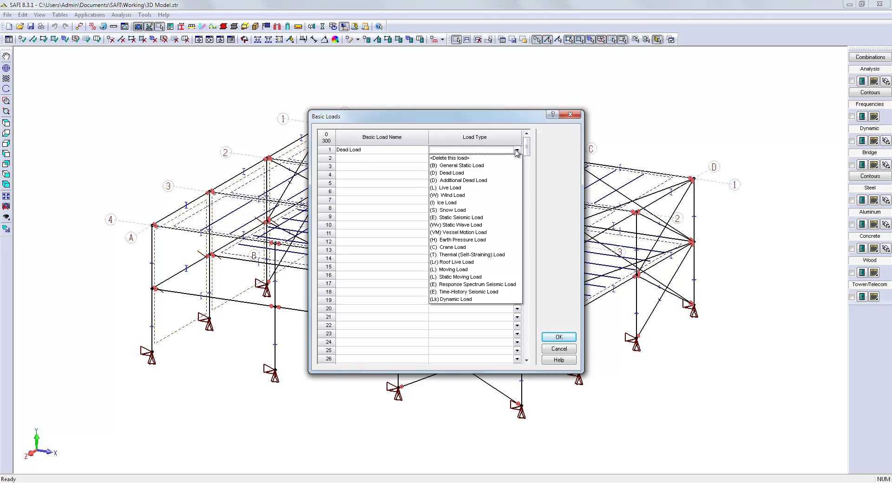
click(502, 173)
click(367, 161)
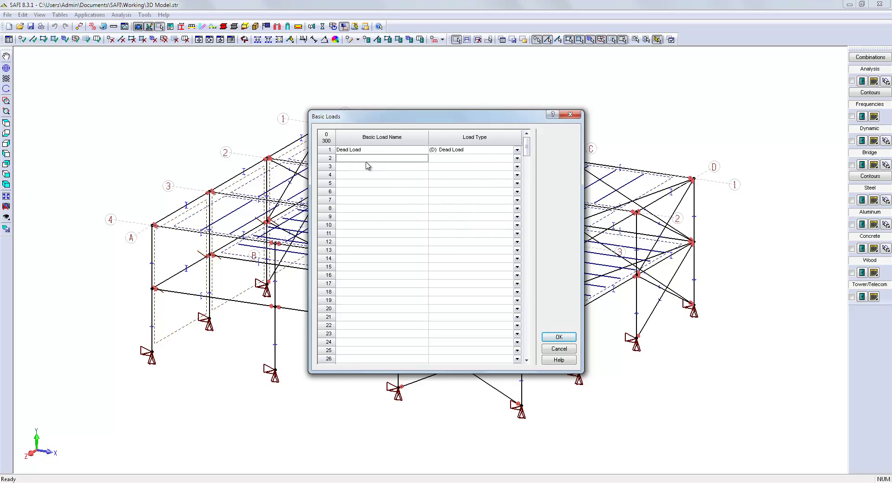
text(Live Load)
click(517, 159)
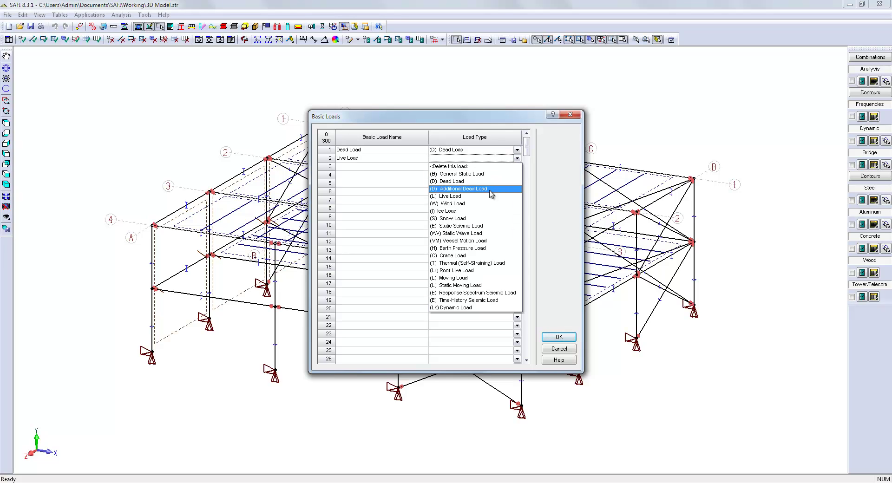
click(488, 197)
Add Snow Load and Wind X (Wind Load type) and confirm the four cases
click(372, 166)
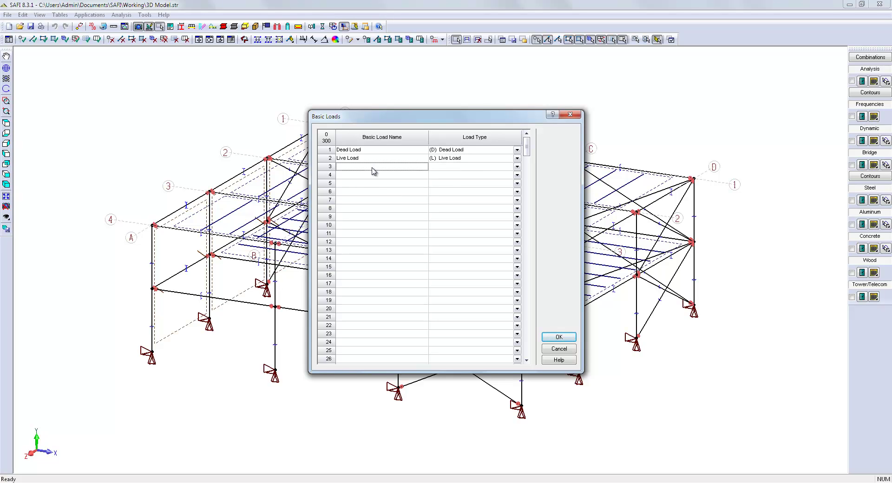
text(Snow Load)
click(517, 166)
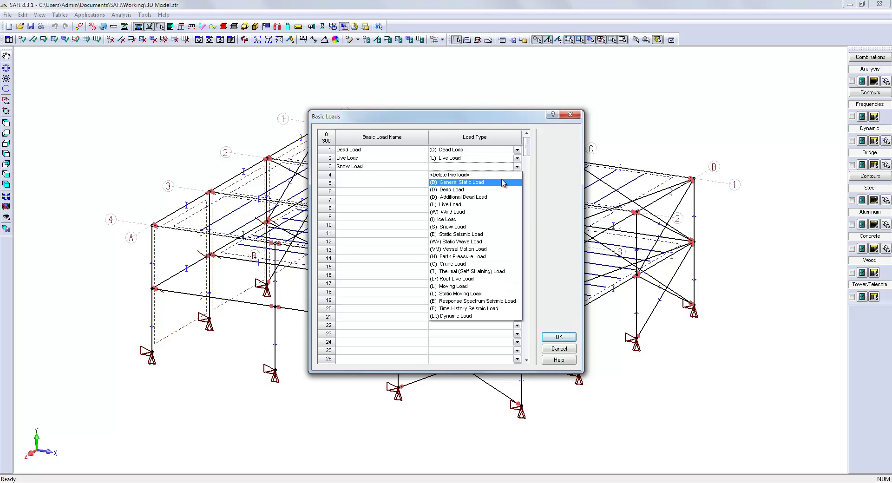
click(460, 226)
click(378, 175)
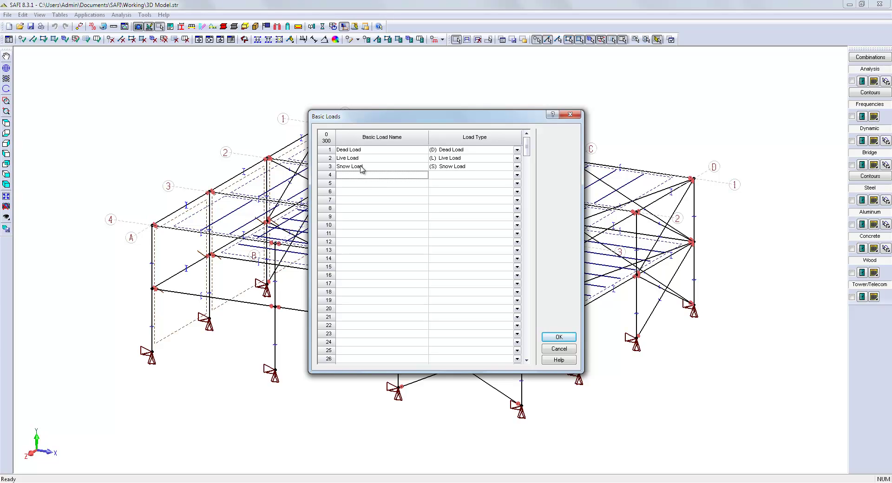
text(Wind X)
click(517, 177)
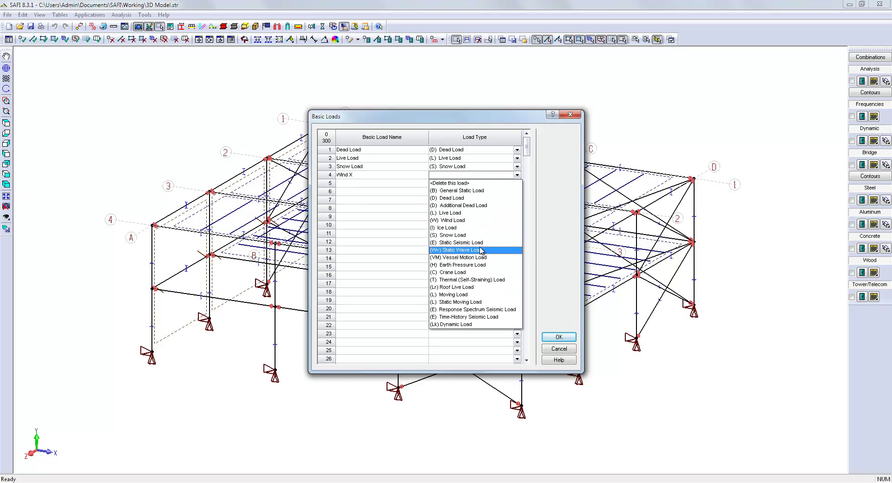
click(458, 220)
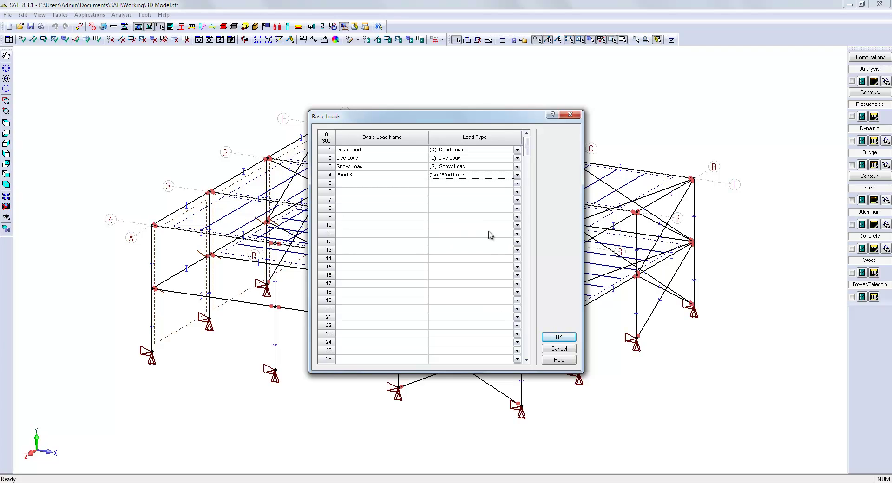
click(567, 339)
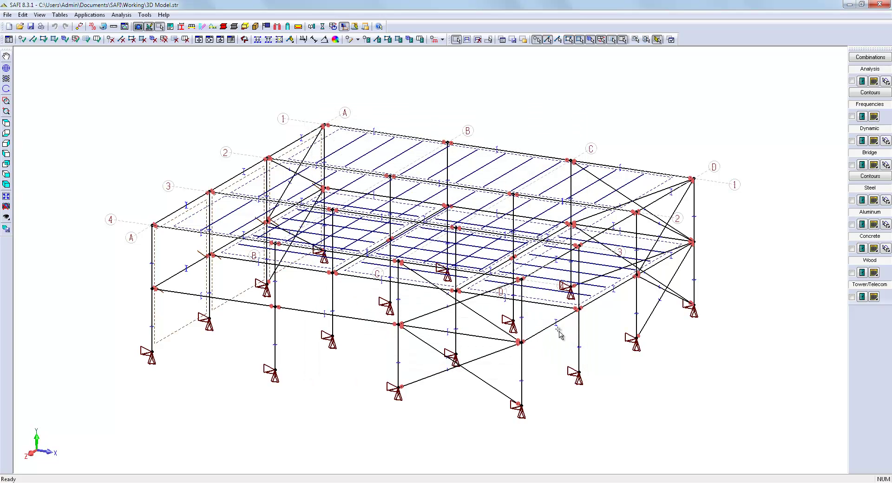
Add self-weight to 1 - Dead Load with a Y factor of -1
click(443, 40)
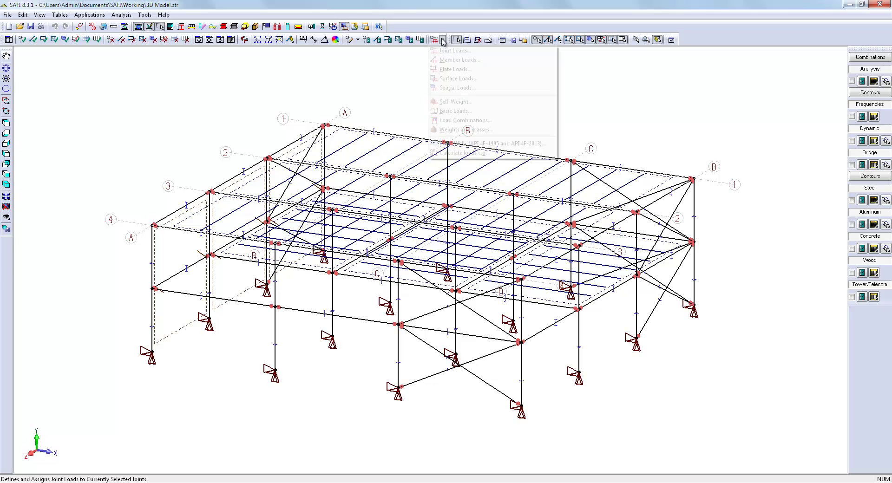
click(442, 102)
click(446, 209)
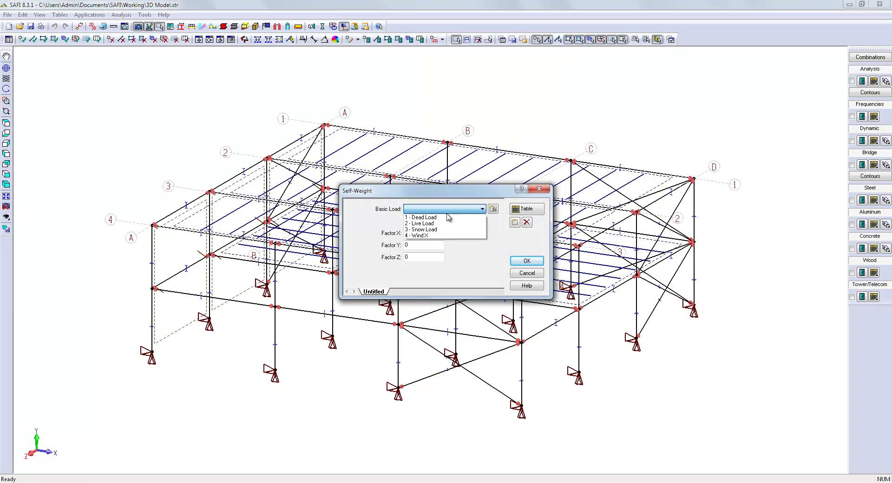
click(446, 218)
click(420, 248)
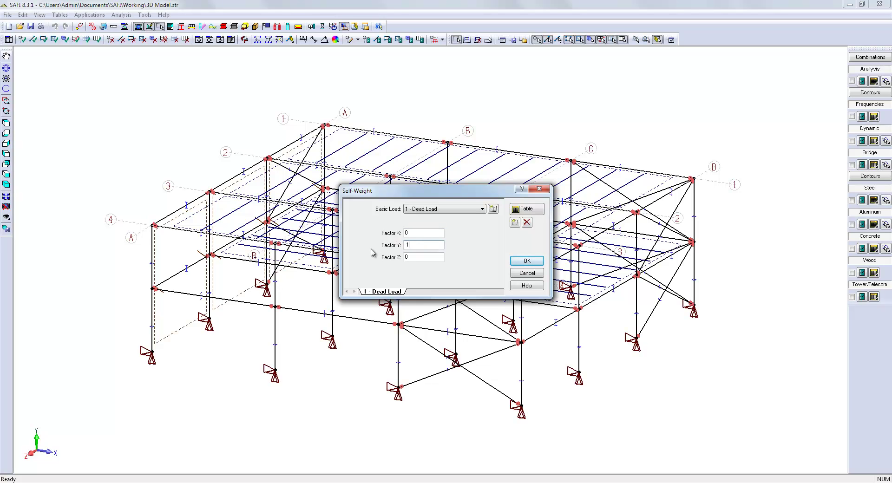
click(527, 262)
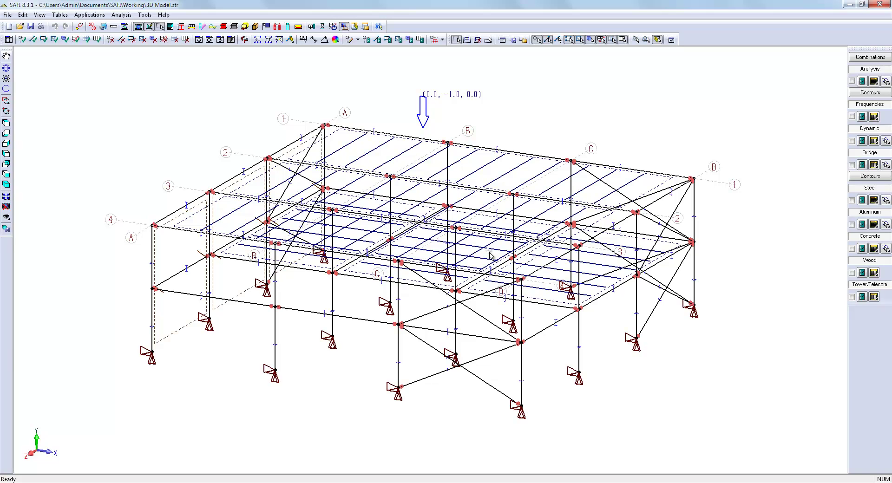
Window-select the beams along two floor lines in front view, then return to isometric
click(7, 175)
drag(178, 250, 681, 288)
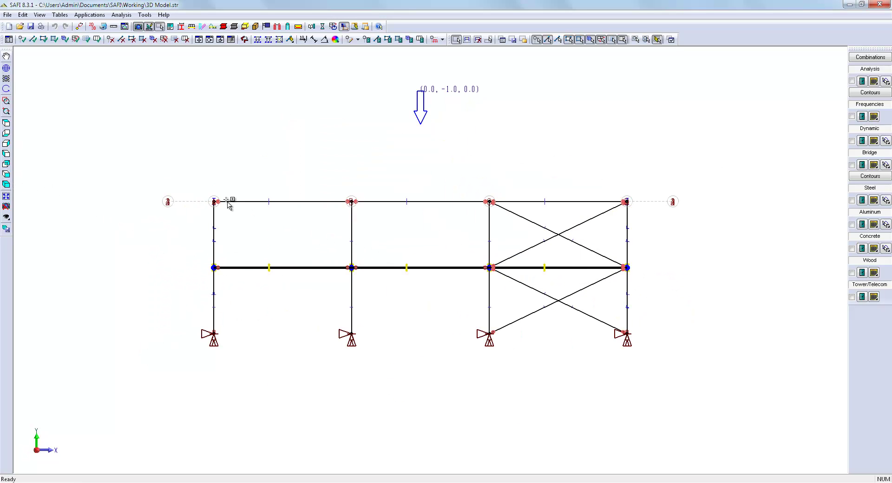
drag(189, 183, 643, 216)
click(7, 185)
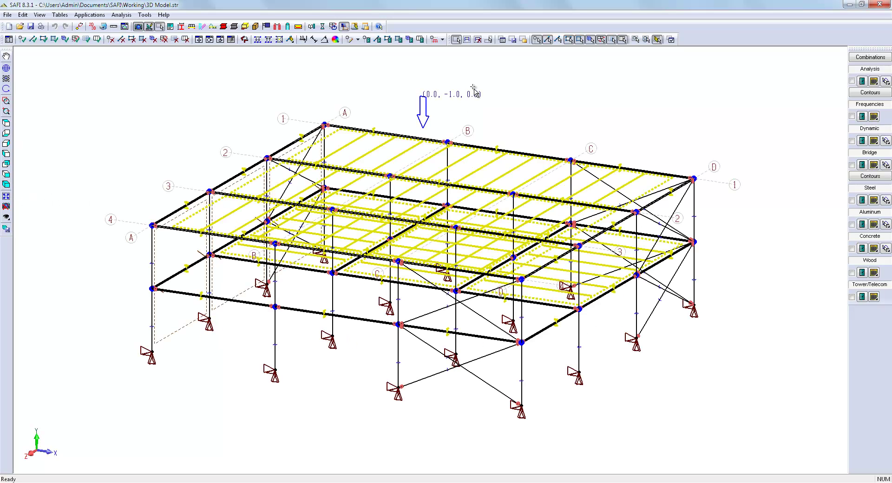
Apply a -2.5 kN/m² Dead Load pressure to the selected surfaces
click(439, 40)
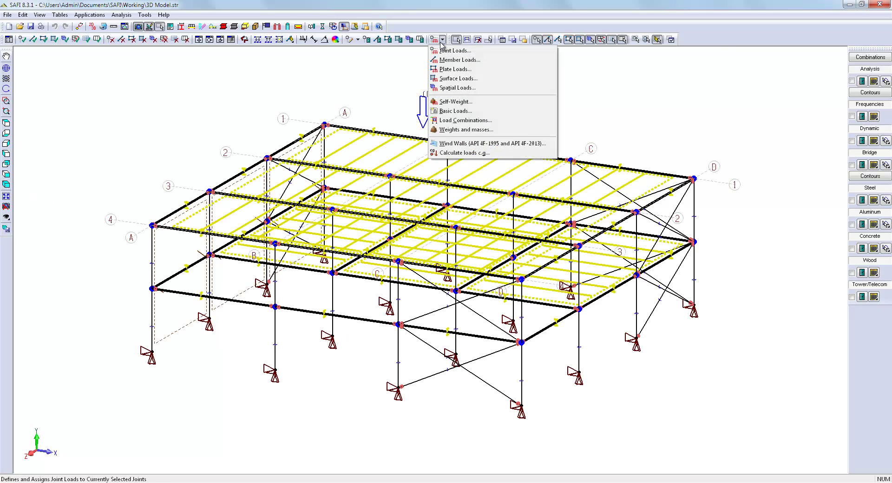
click(458, 79)
drag(483, 116, 80, 84)
click(103, 121)
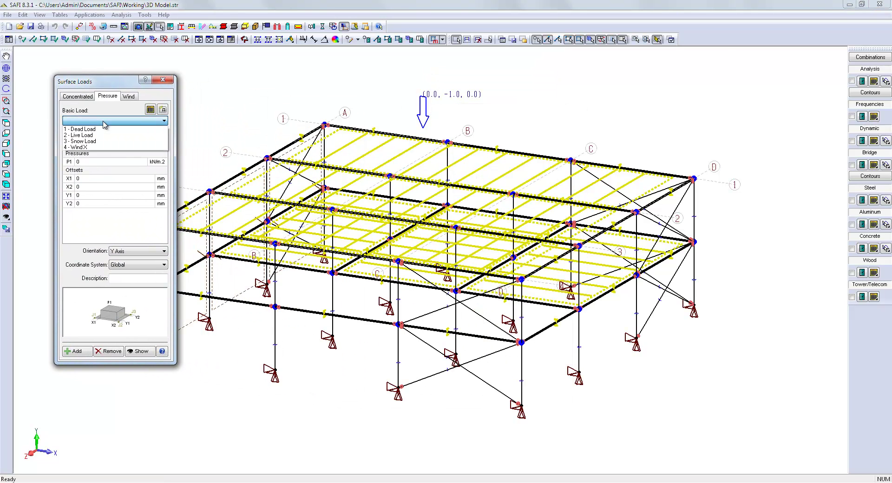
click(104, 127)
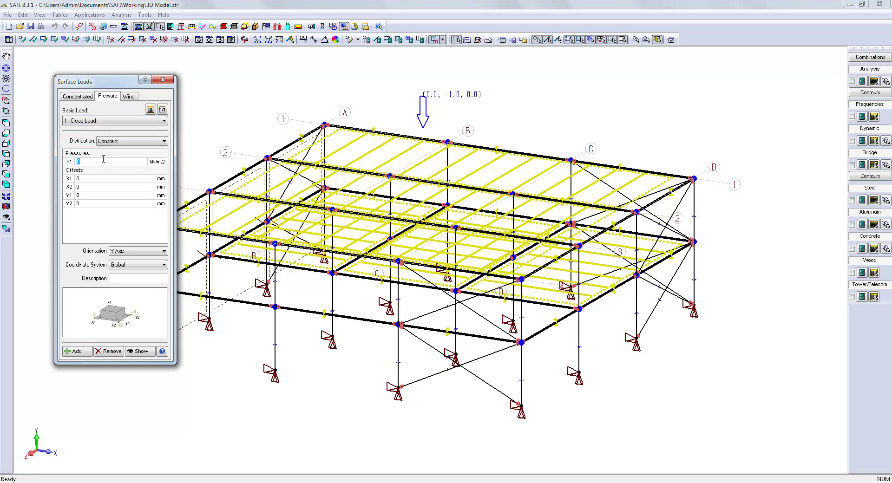
text(-2.5)
click(76, 351)
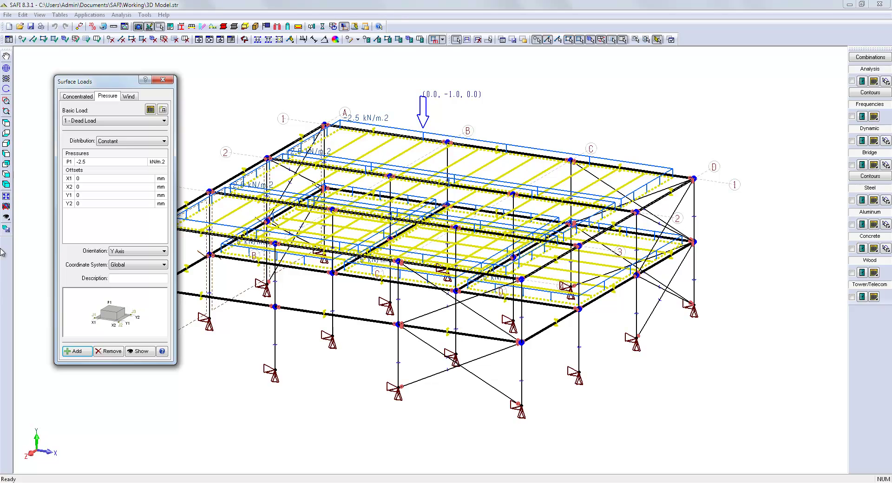
Select the second-floor load surfaces in front elevation and return to isometric
click(6, 174)
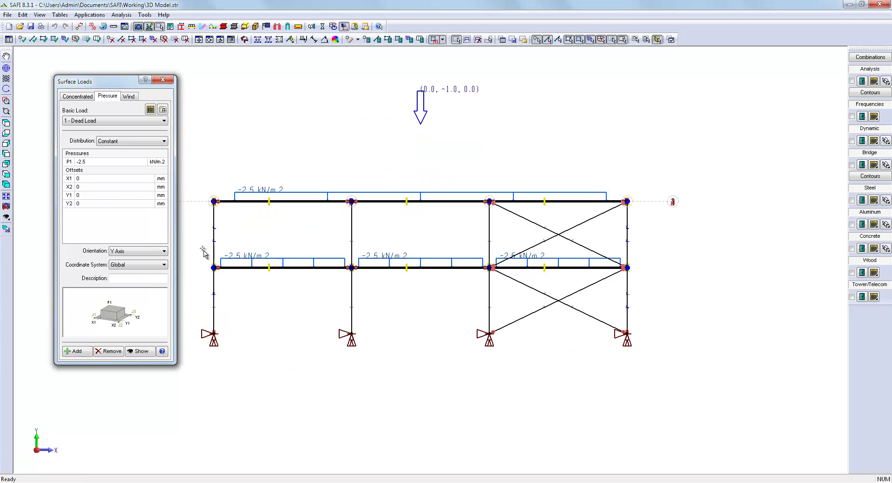
drag(202, 248, 638, 290)
click(7, 185)
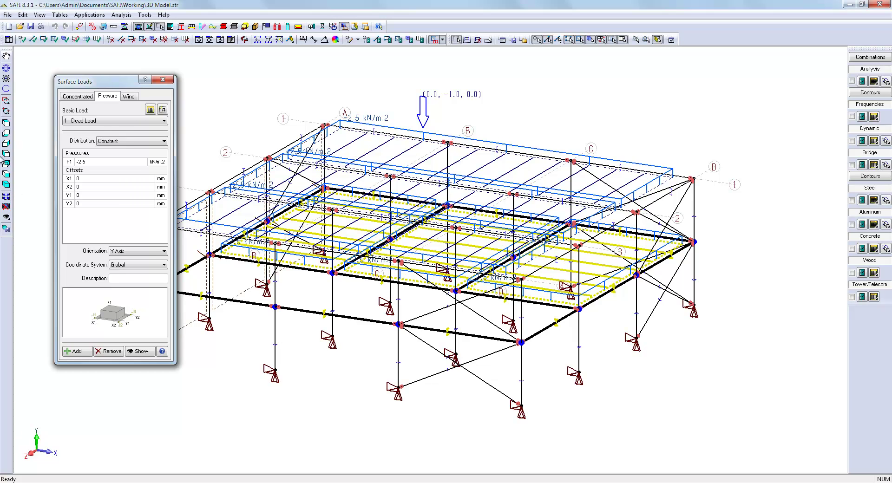
Apply a -4.8 kN/m² Live Load to the selected second-floor surfaces
click(103, 122)
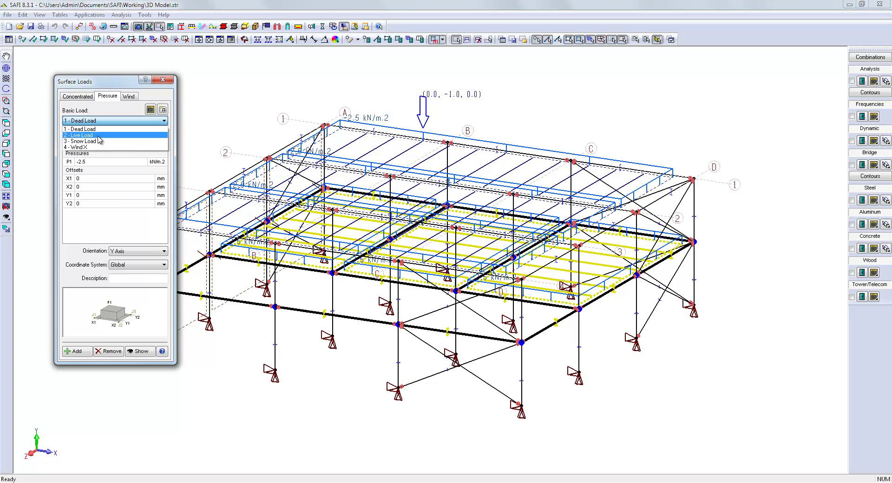
click(99, 134)
click(94, 161)
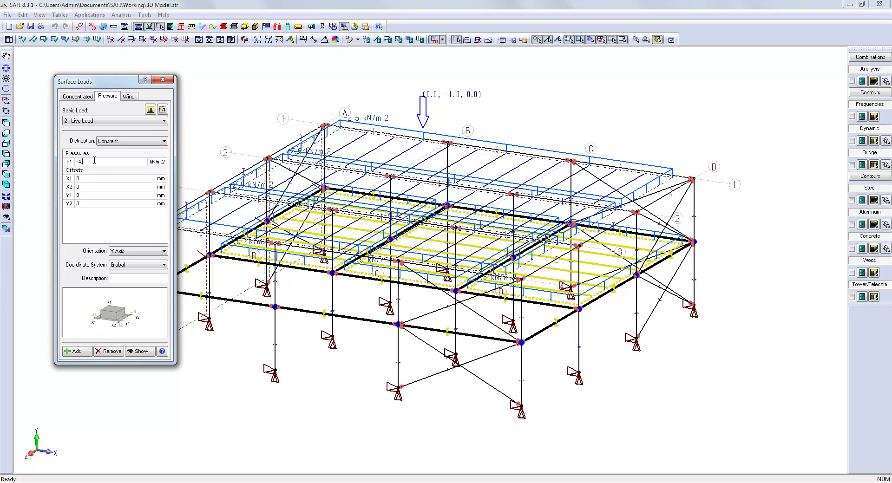
click(77, 351)
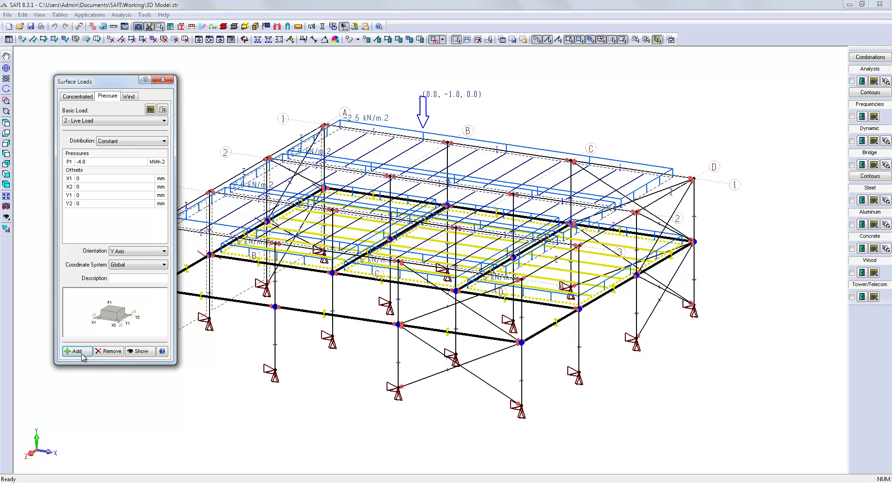
In front elevation, select the roof surfaces and apply a -3.2 kN/m² Snow Load
click(6, 175)
drag(199, 188, 657, 215)
click(100, 122)
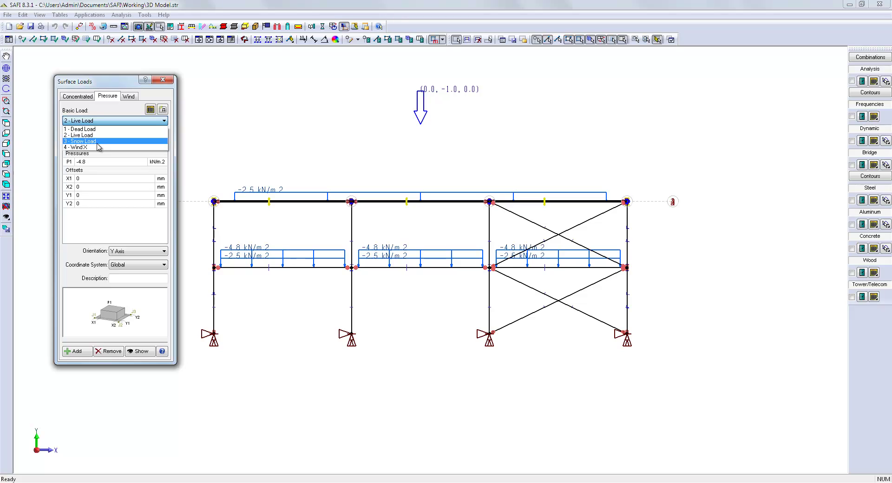
click(100, 145)
click(94, 162)
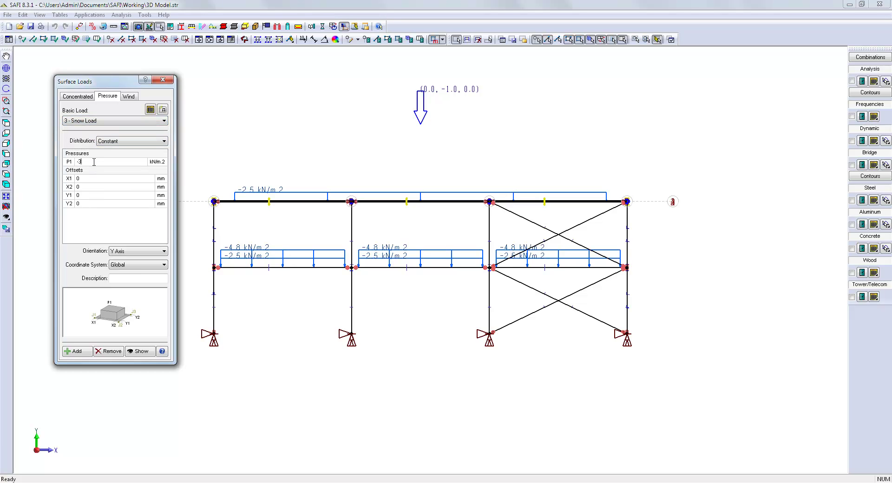
click(77, 352)
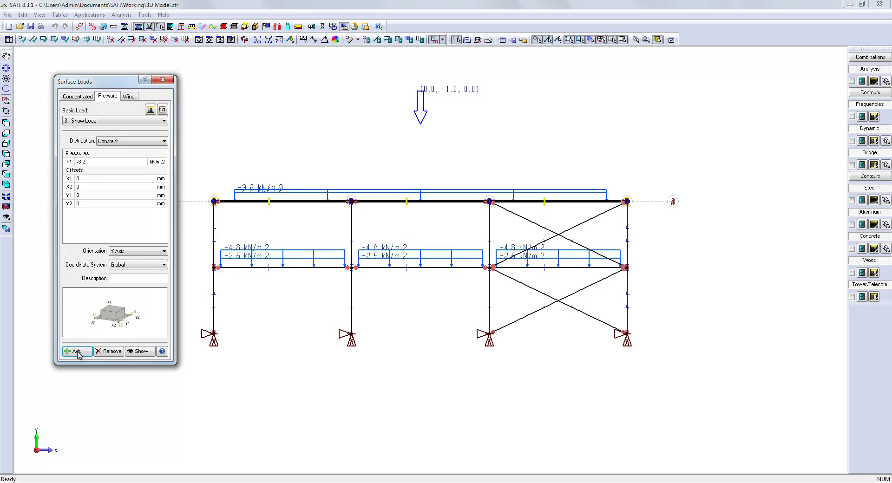
Apply a 1.1 kN/m² Wind X pressure to the grid line A end wall surfaces, then close Surface Loads
drag(194, 184, 238, 357)
click(6, 185)
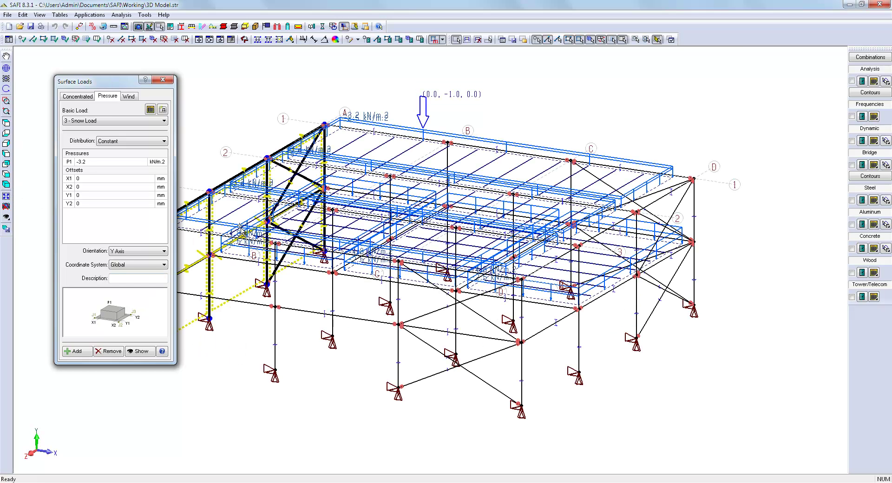
click(111, 122)
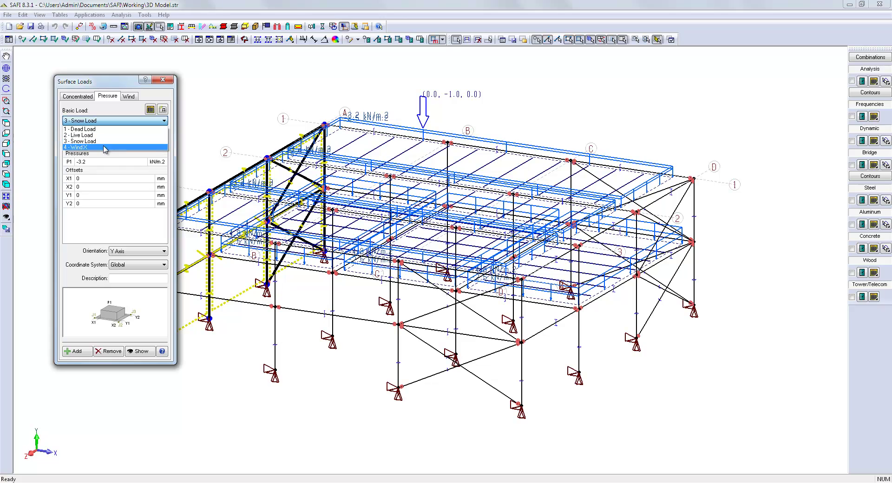
click(104, 147)
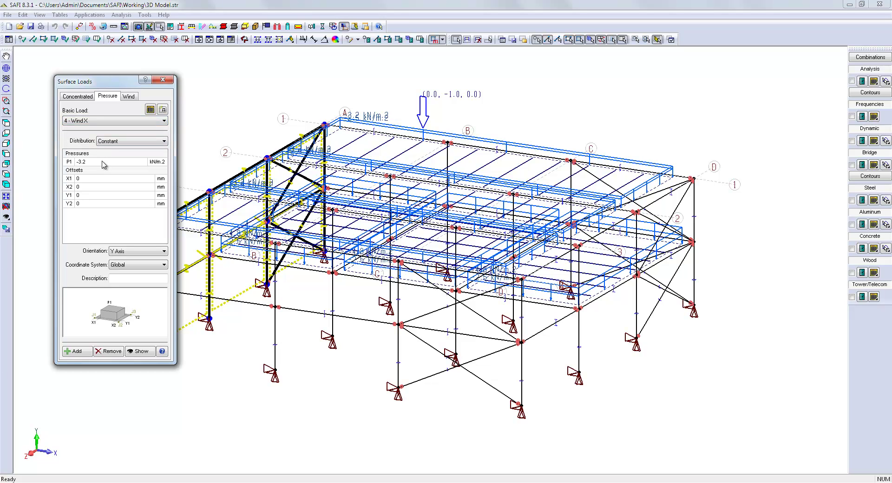
click(97, 161)
text(1.1)
click(82, 353)
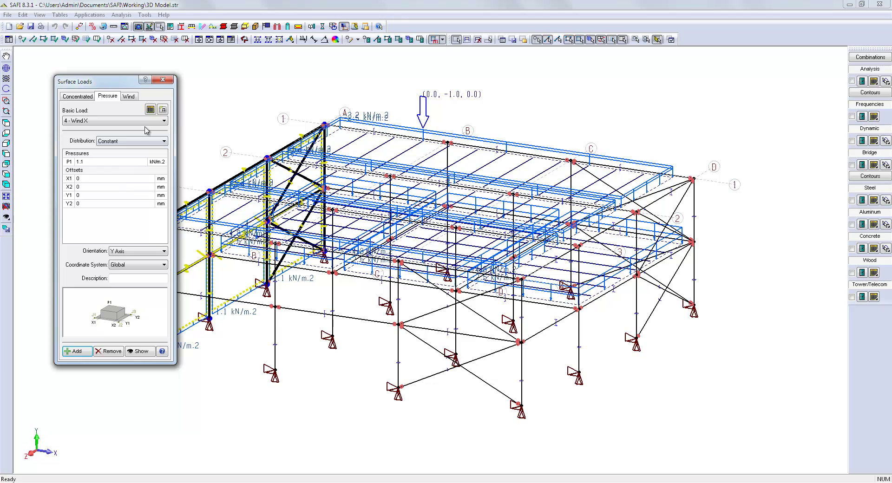
click(164, 79)
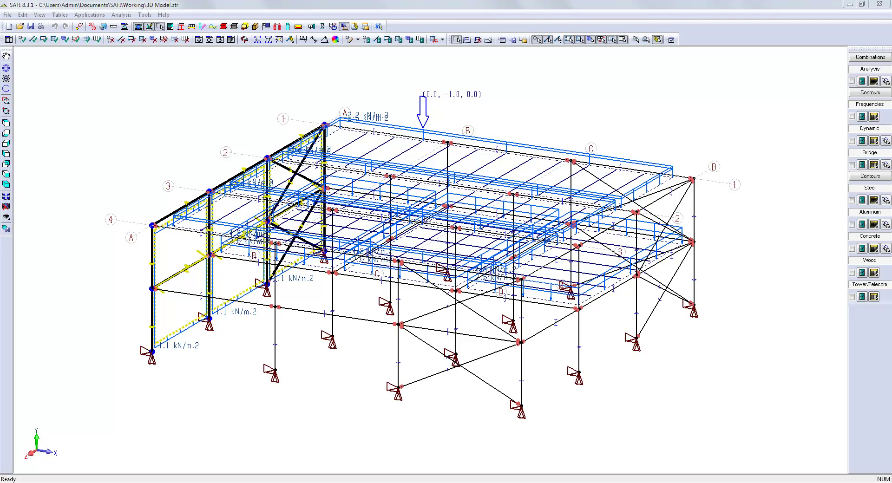
Use the wizard to generate 12 Canada NBCC-2010 combinations (8 ULS, 4 SLS) and review them in the table
click(64, 15)
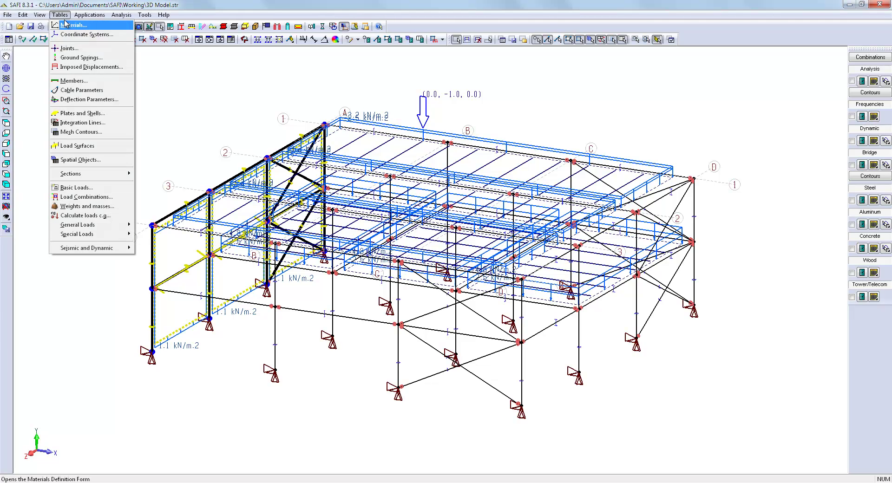
click(110, 199)
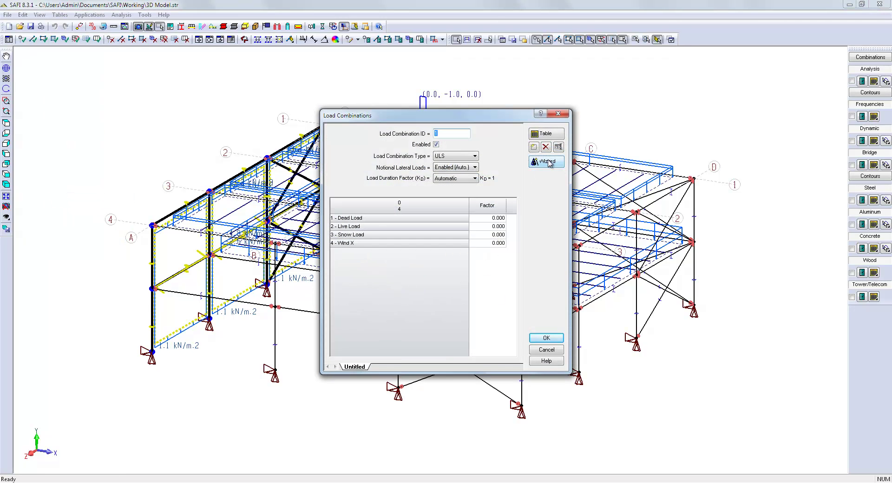
click(548, 162)
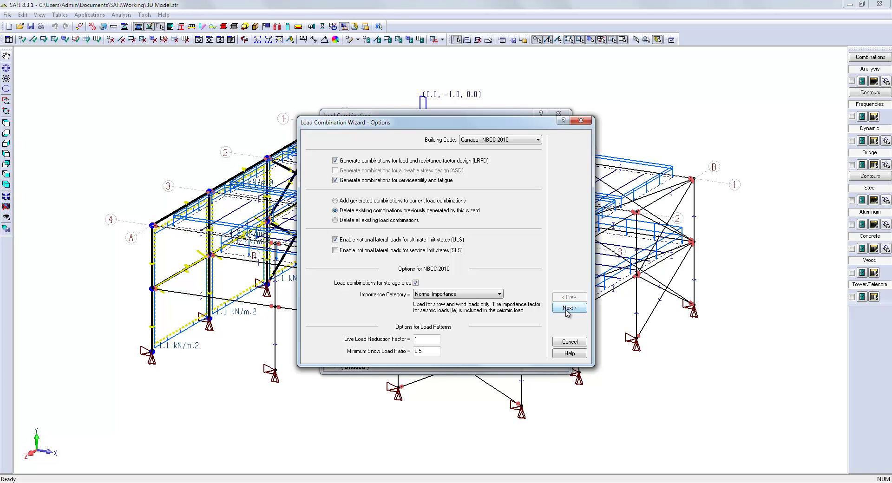
click(568, 308)
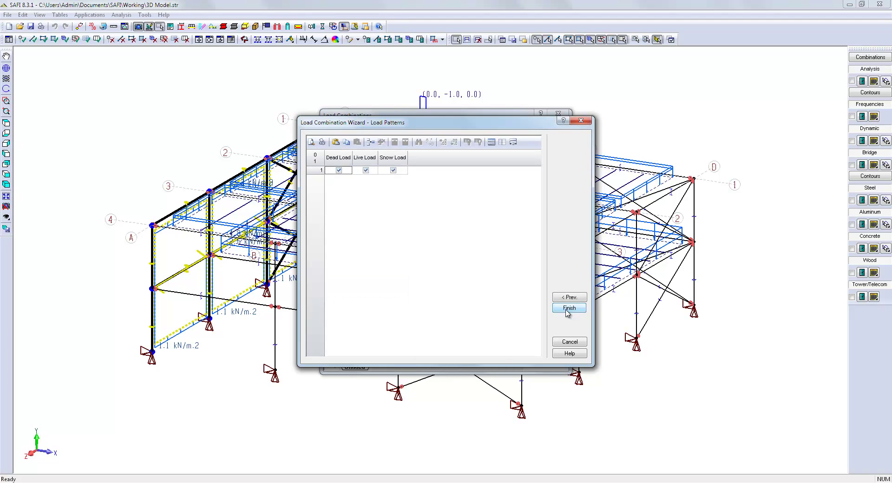
click(568, 309)
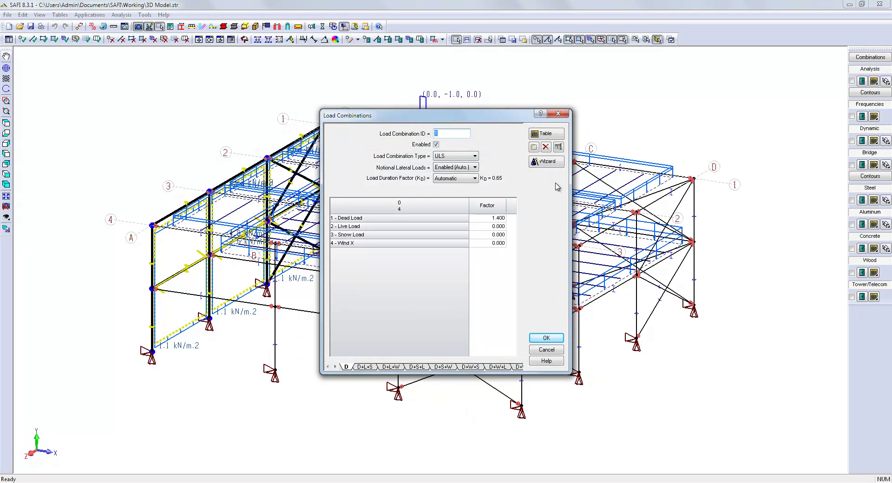
click(546, 134)
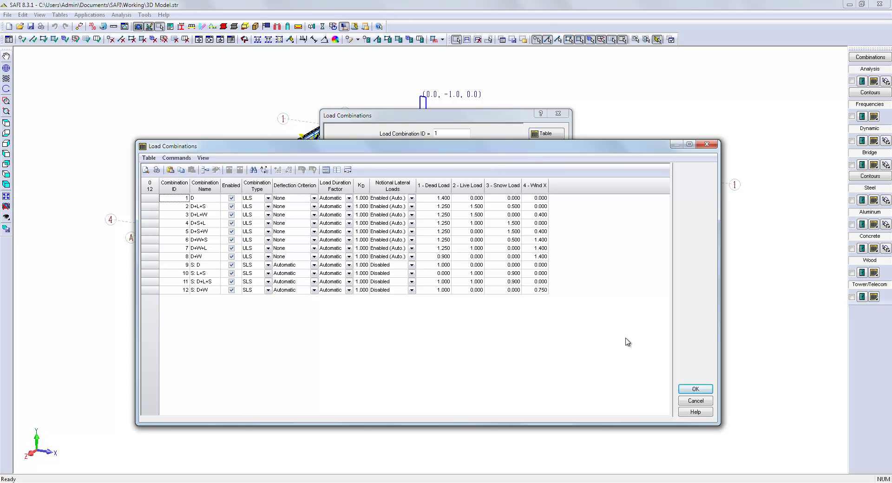
click(692, 389)
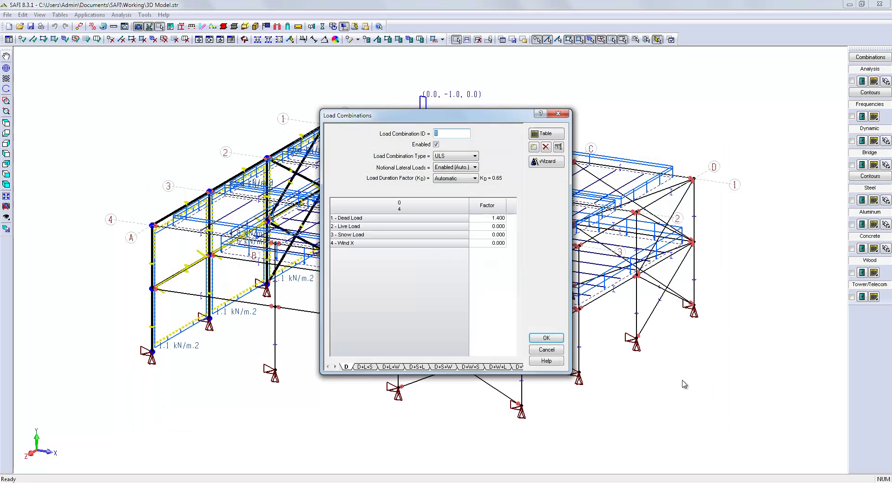
click(552, 343)
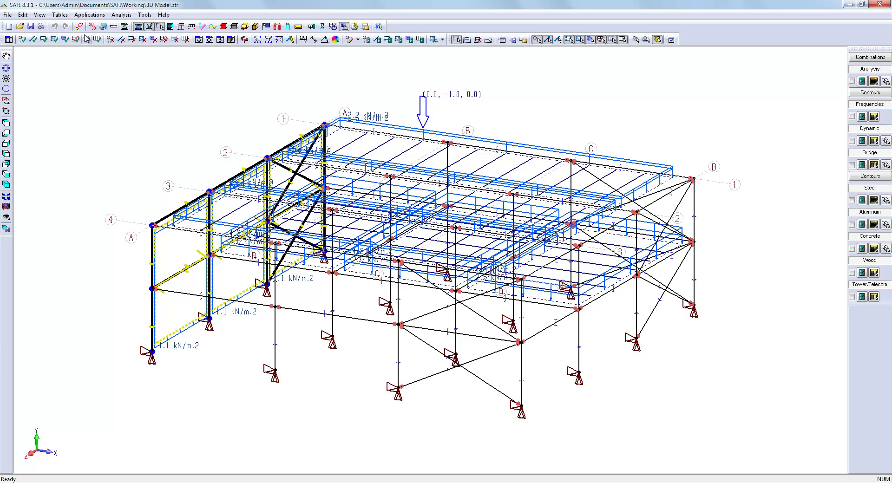
Verify the model data, then save and run the static linear analysis to completion
click(79, 26)
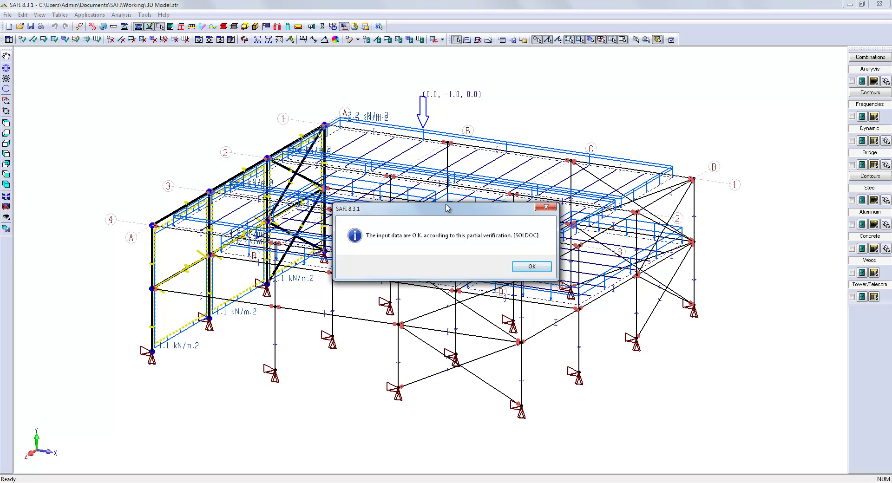
click(532, 267)
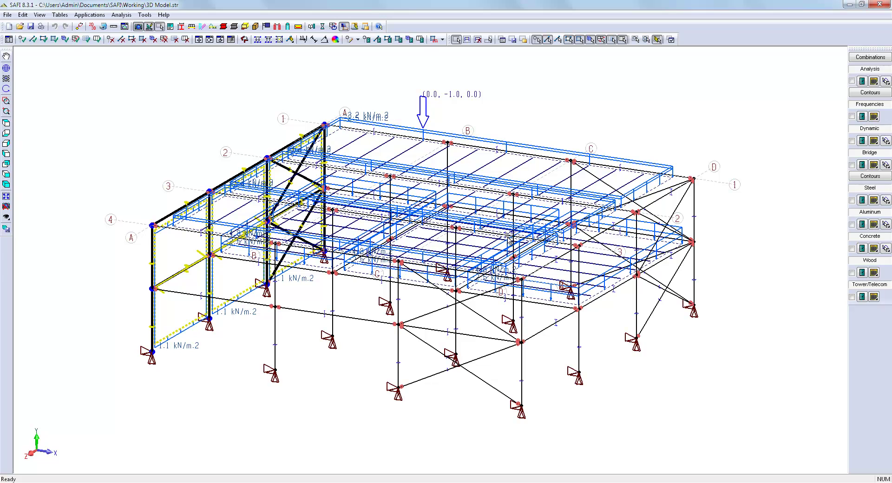
click(322, 26)
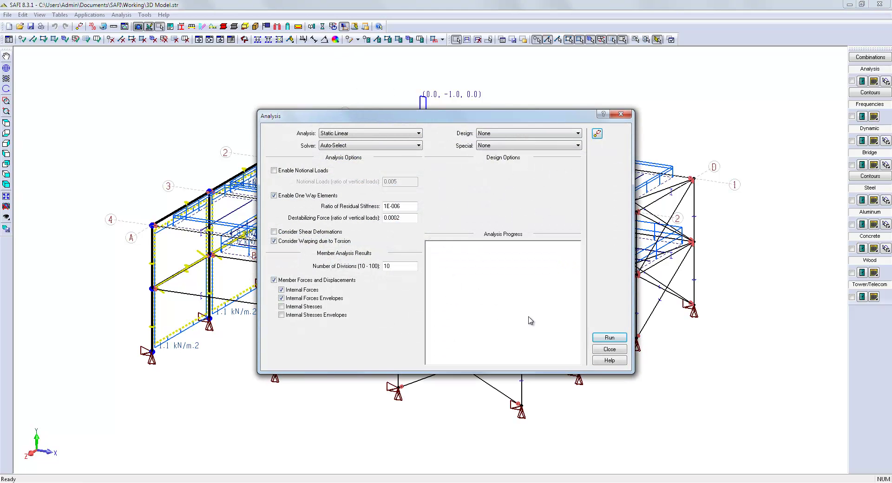
click(599, 338)
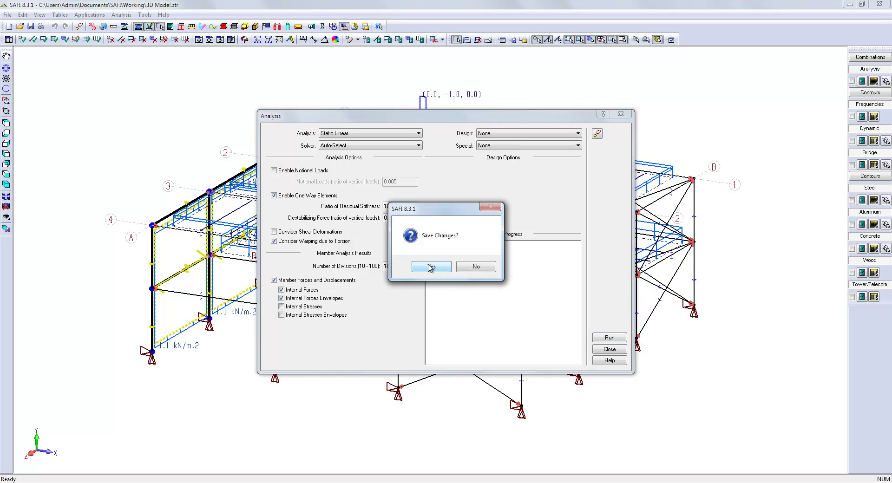
click(431, 267)
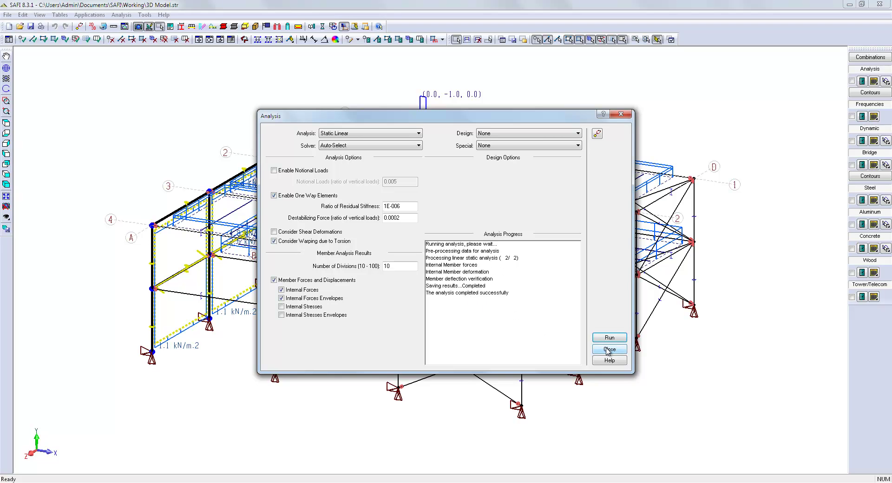
click(608, 350)
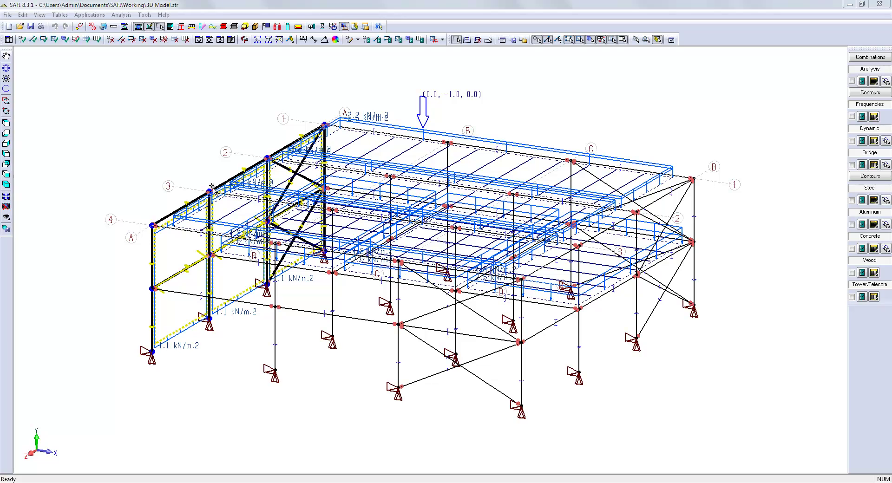
Turn off Show Loads in Display Options and deselect the highlighted wall members
click(124, 27)
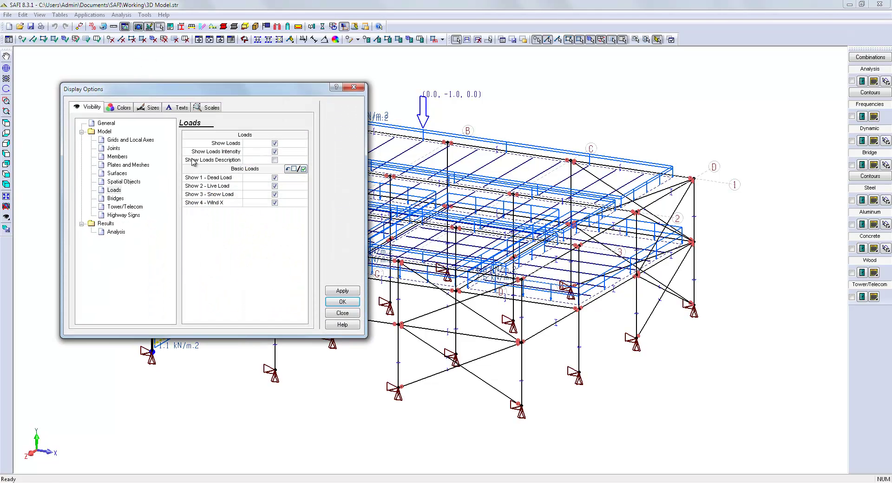
click(274, 143)
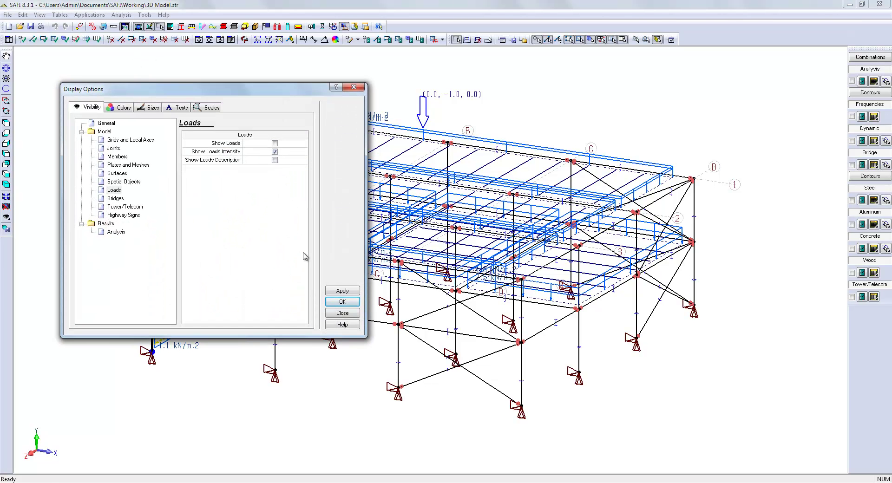
click(341, 302)
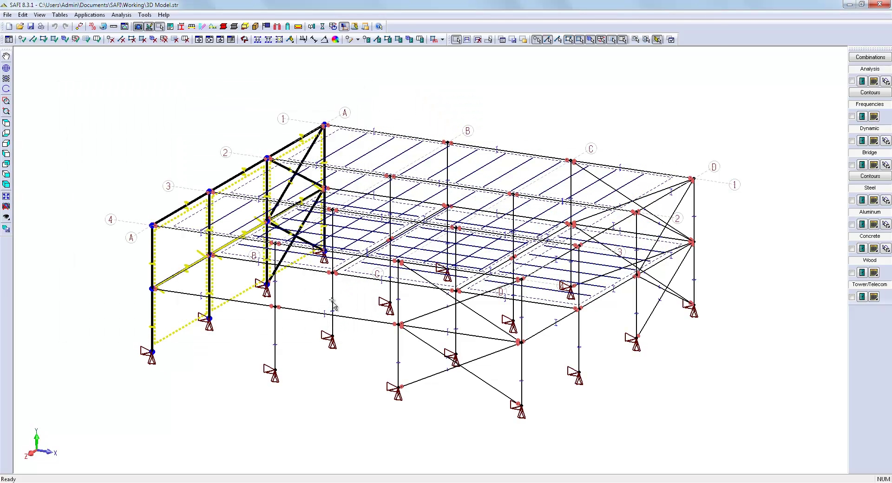
click(142, 158)
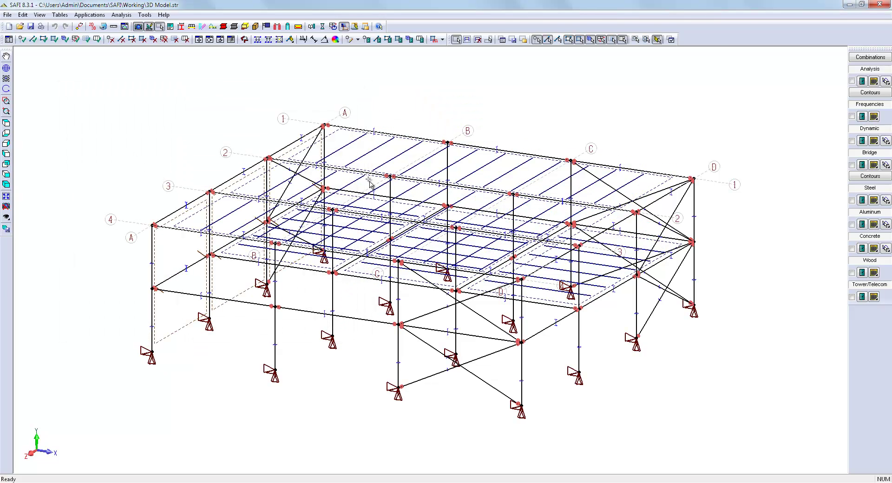
Draw the frame's deformed shape for load combination 2 - D+L+S
click(862, 82)
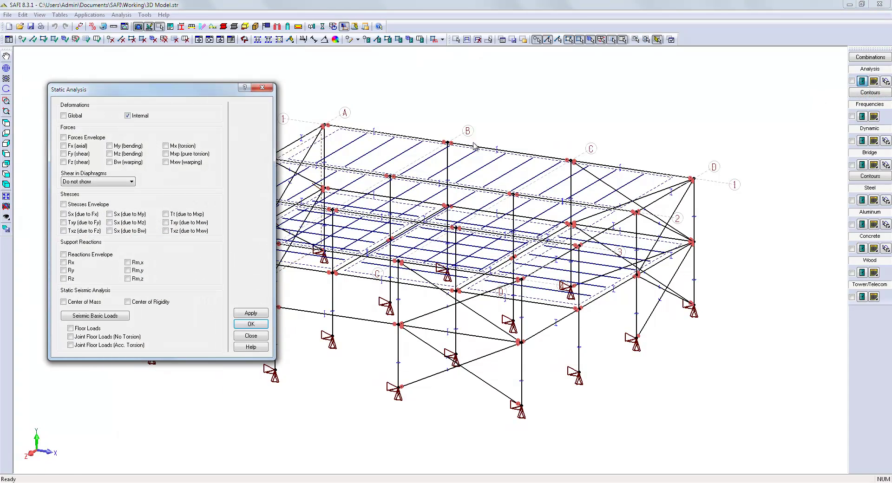
click(251, 313)
click(879, 57)
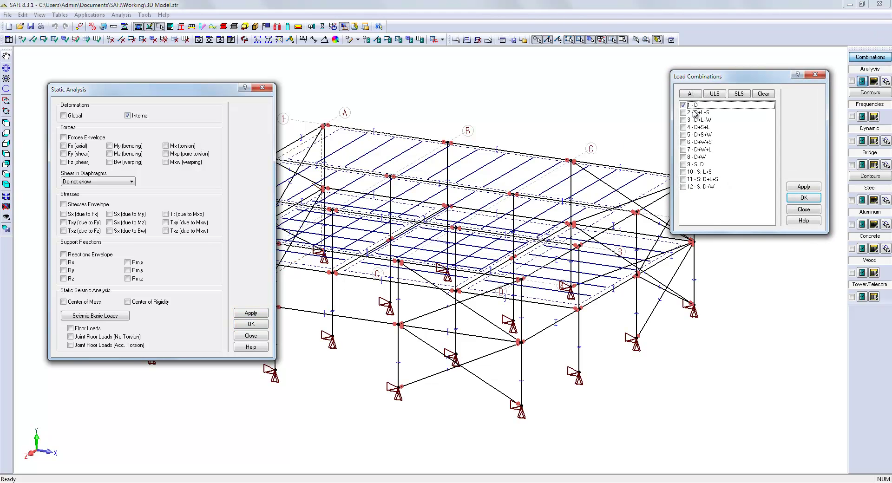
click(683, 112)
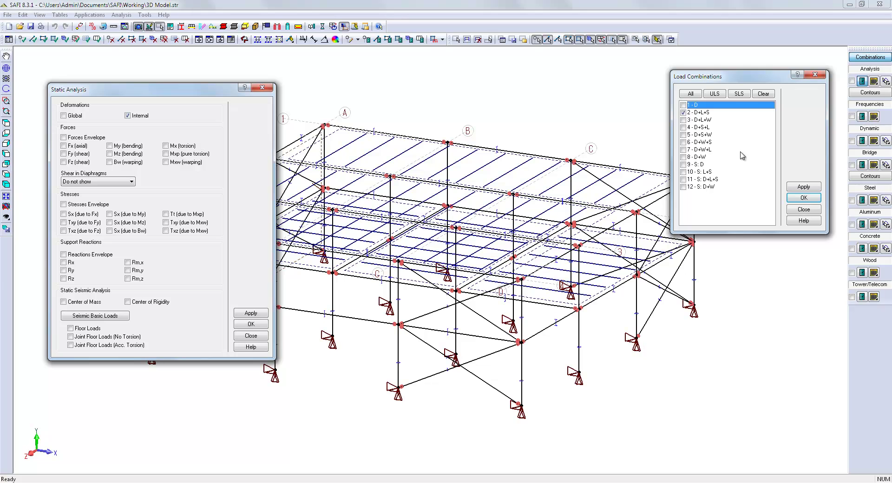
click(802, 199)
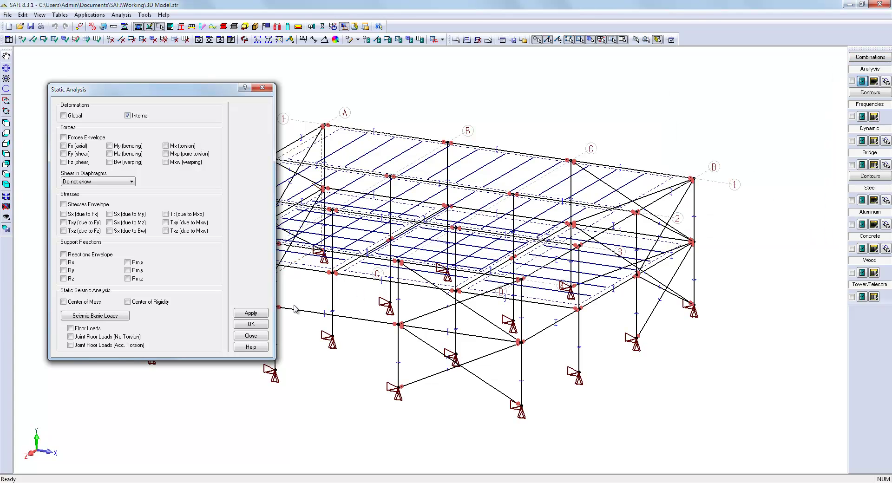
click(257, 316)
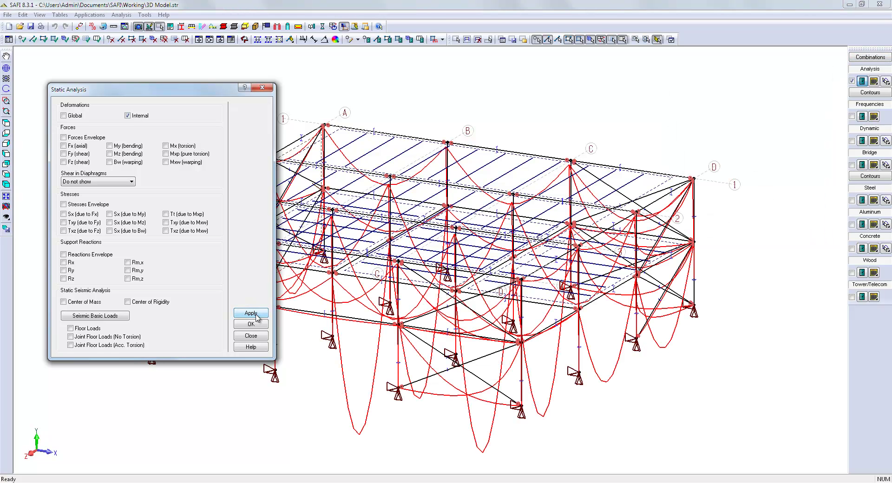
click(257, 325)
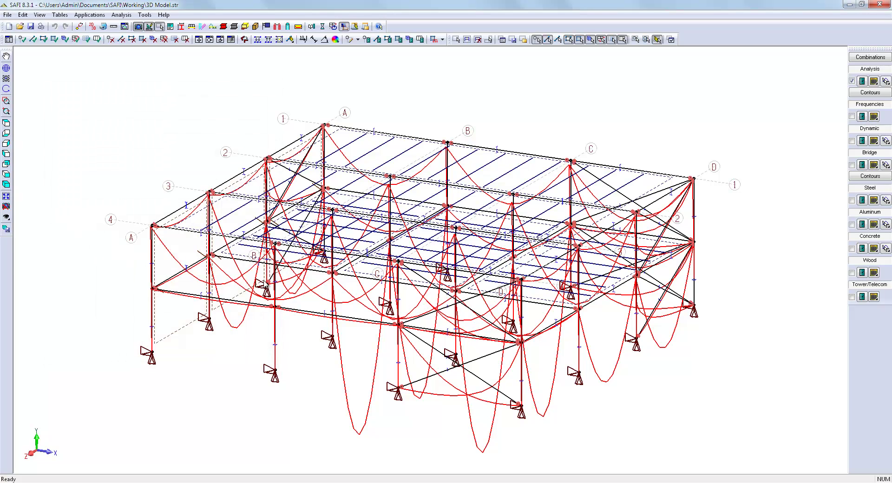
Set the analysis displacement drawing scale to 100 mm per metre
click(124, 27)
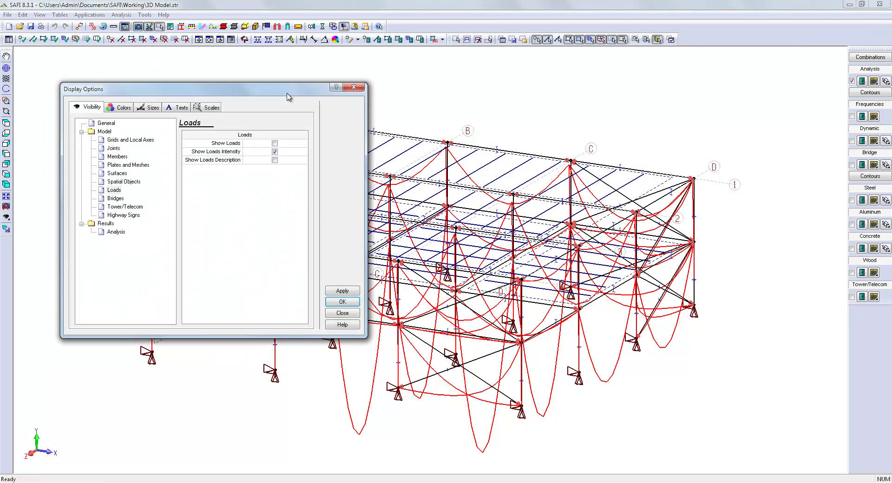
click(207, 108)
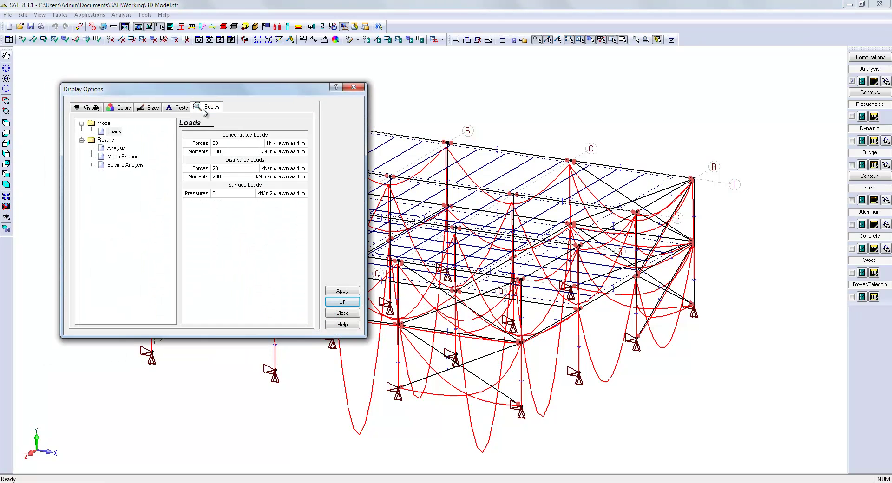
click(116, 148)
double_click(235, 143)
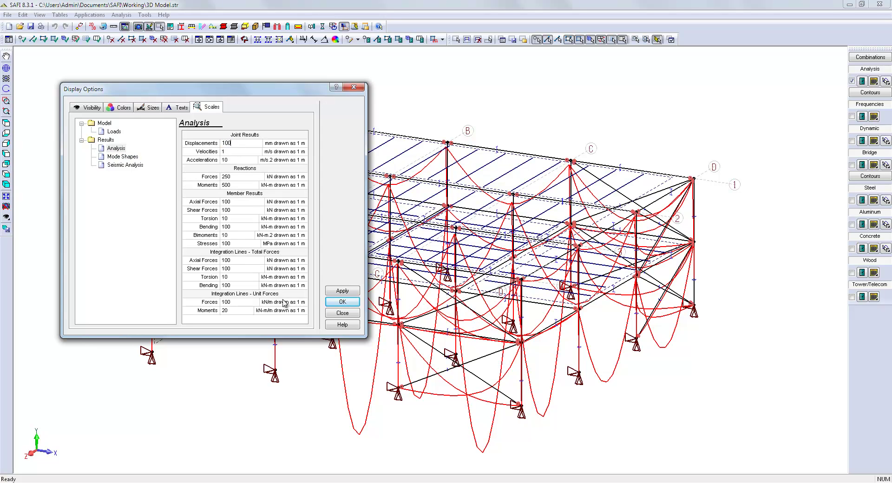
click(338, 300)
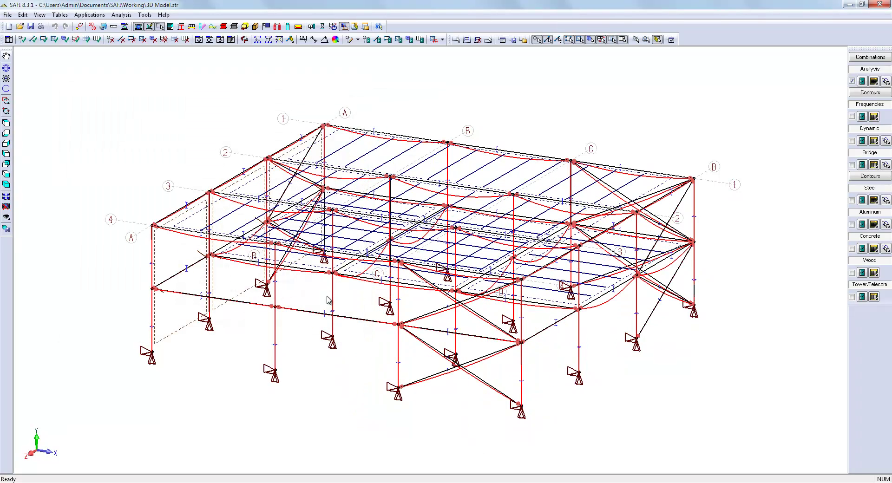
Turn off internal deformations and display Mz bending moment diagrams in kN-m on the members
click(862, 82)
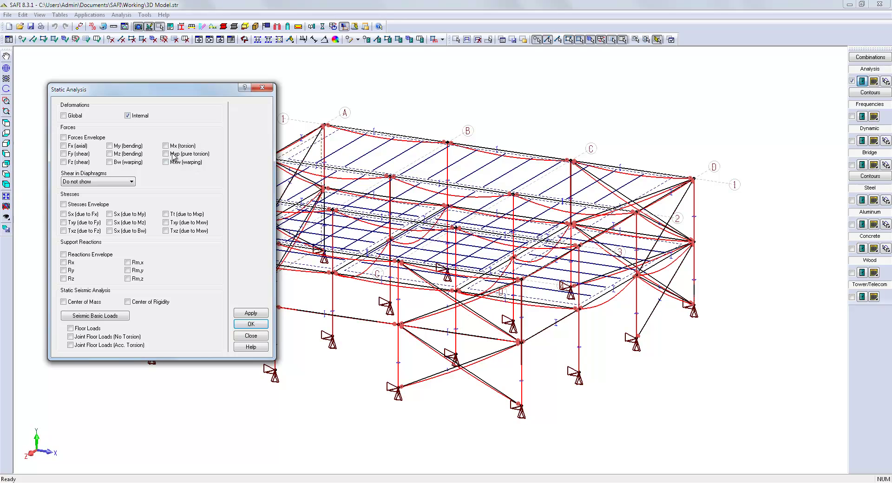
click(127, 116)
click(117, 156)
click(250, 314)
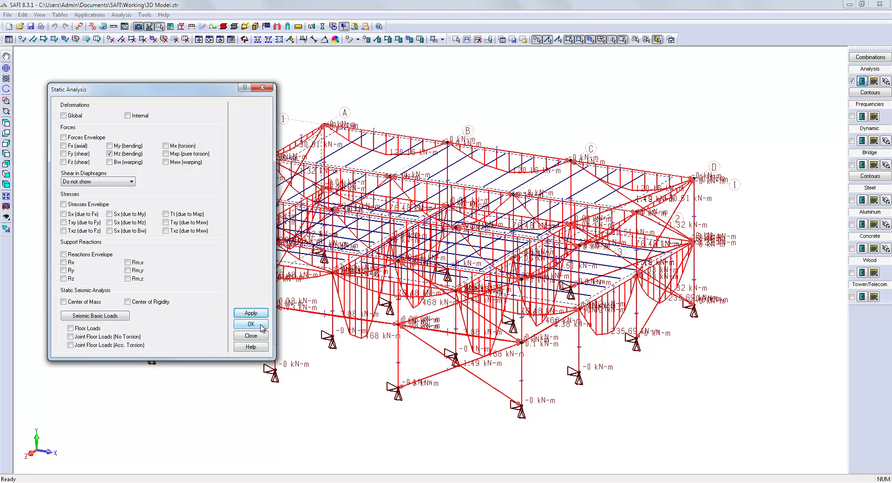
click(251, 324)
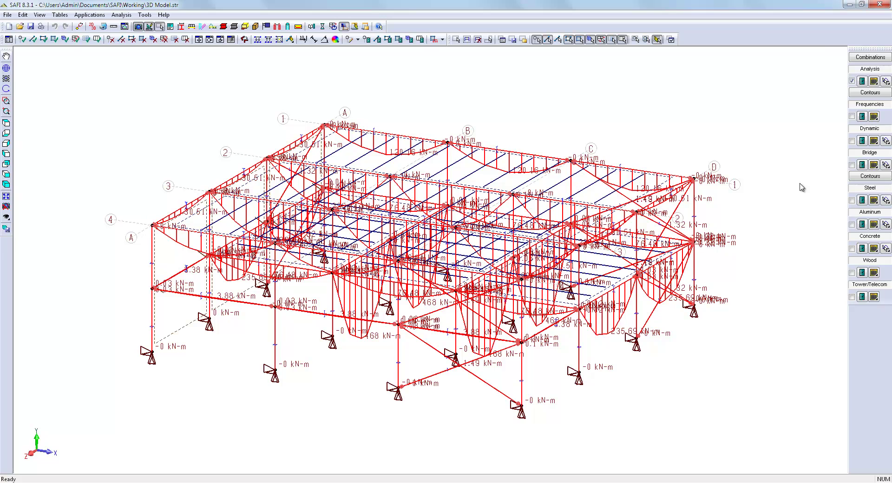
click(873, 81)
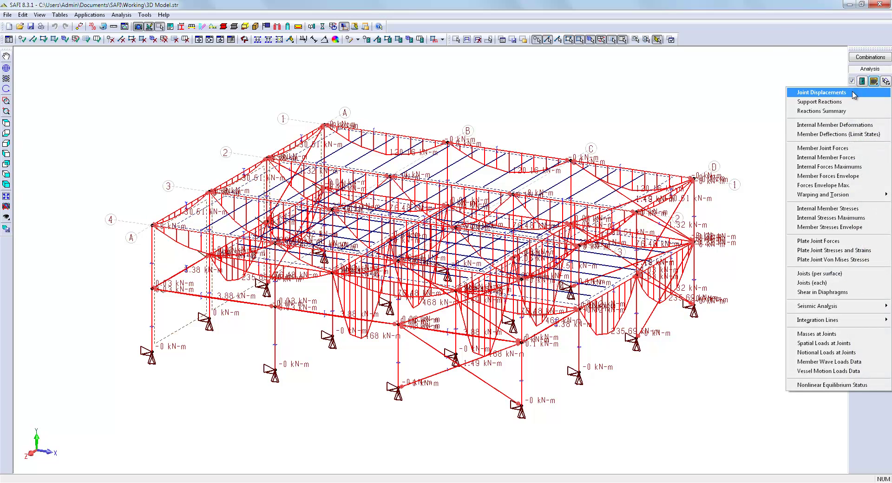
click(836, 93)
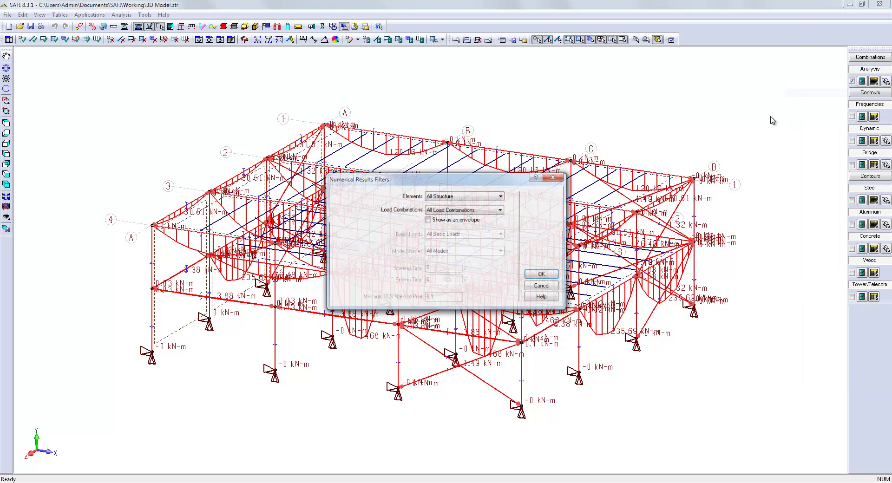
click(541, 275)
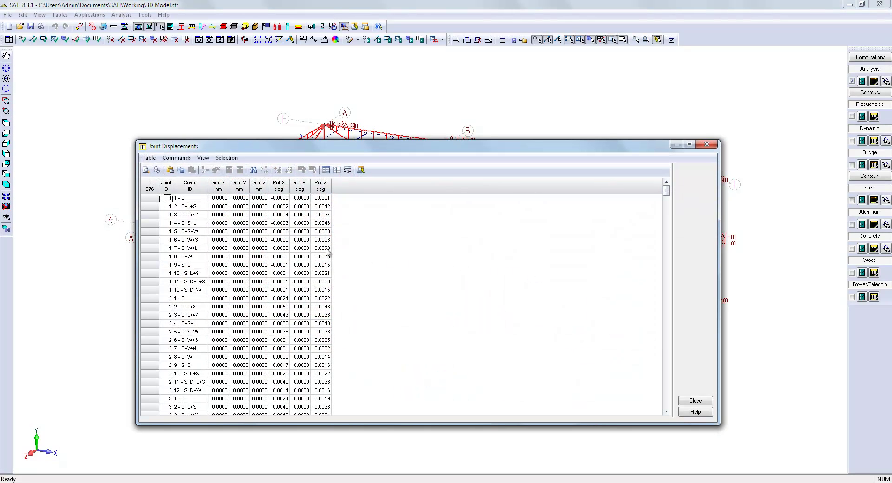
click(695, 400)
Plot member 37's Mz internal force diagram for combination 3 - D+L+W, peaking at 3.878 kN-m
click(886, 81)
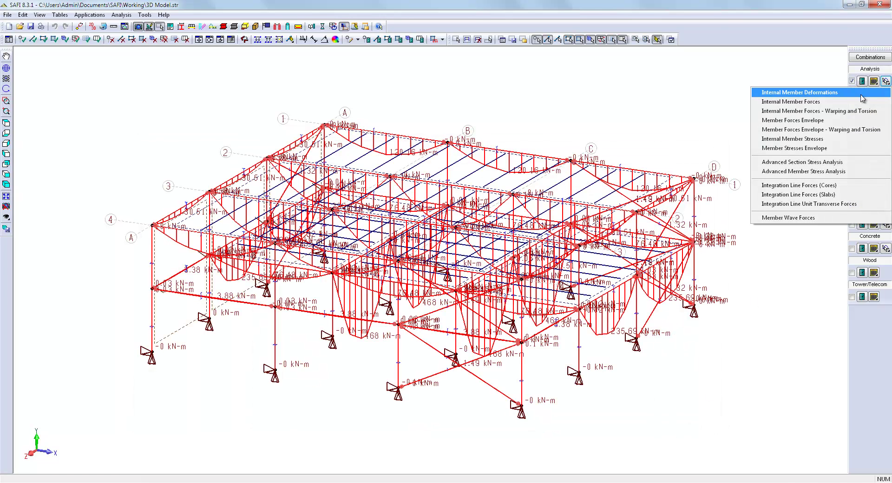
click(790, 101)
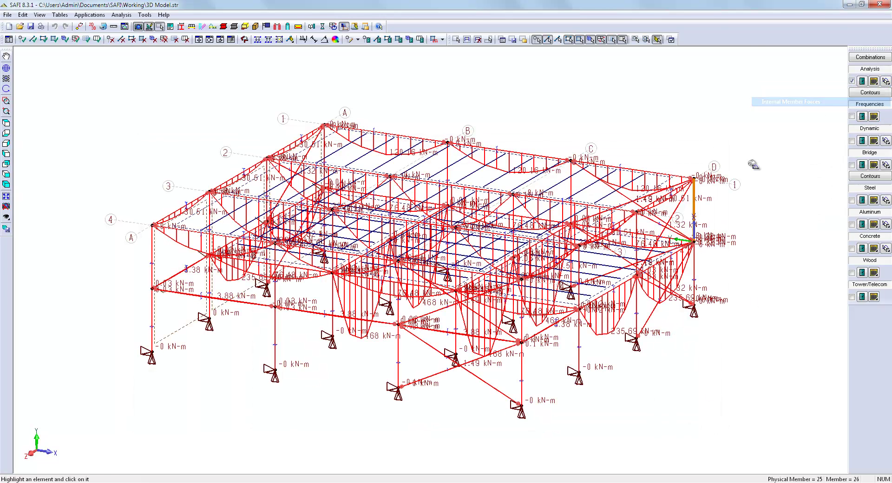
click(357, 319)
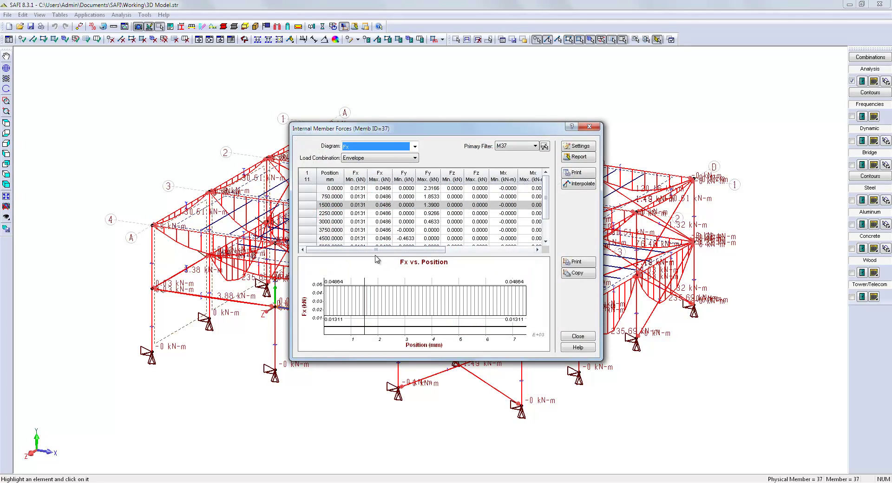
click(390, 146)
click(385, 193)
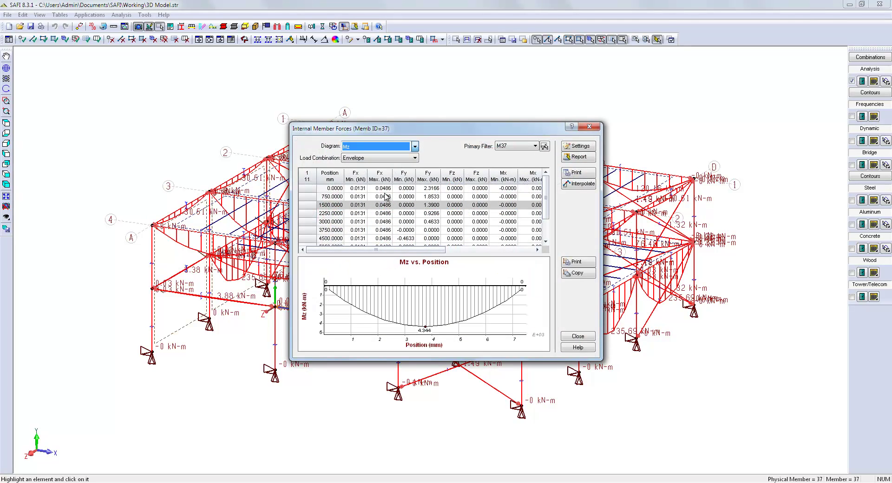
click(389, 158)
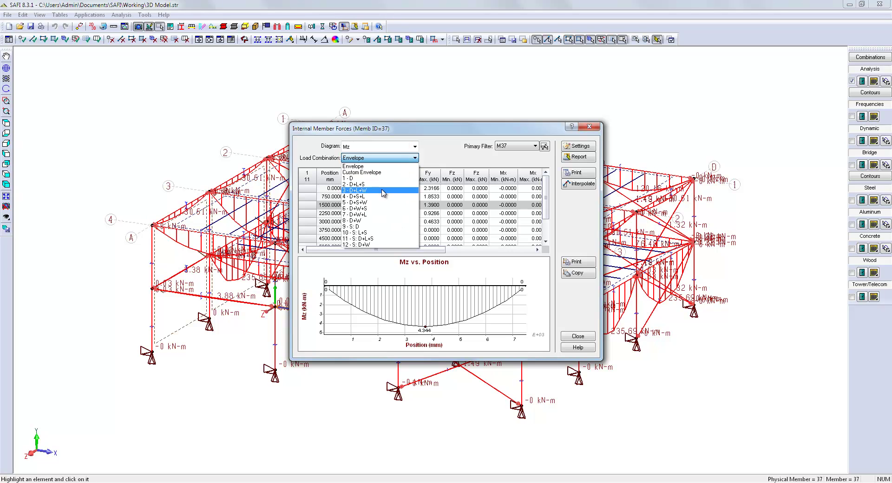
click(383, 191)
scroll(415, 230, down, 2)
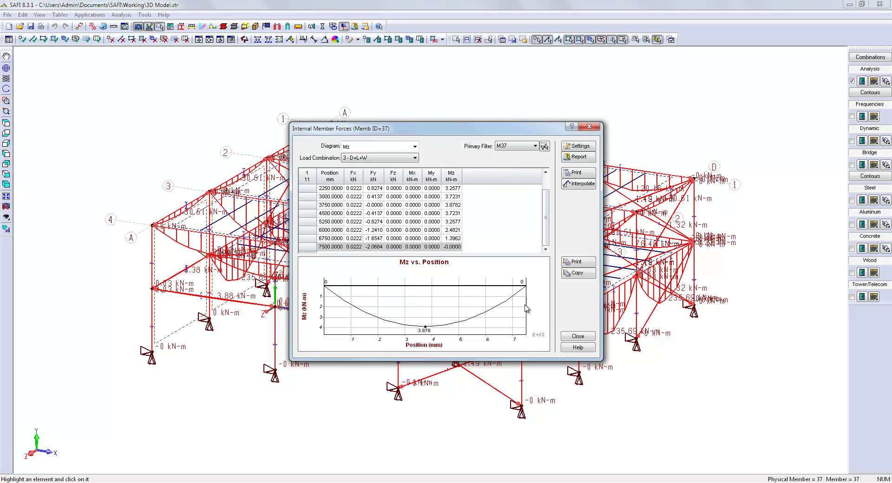